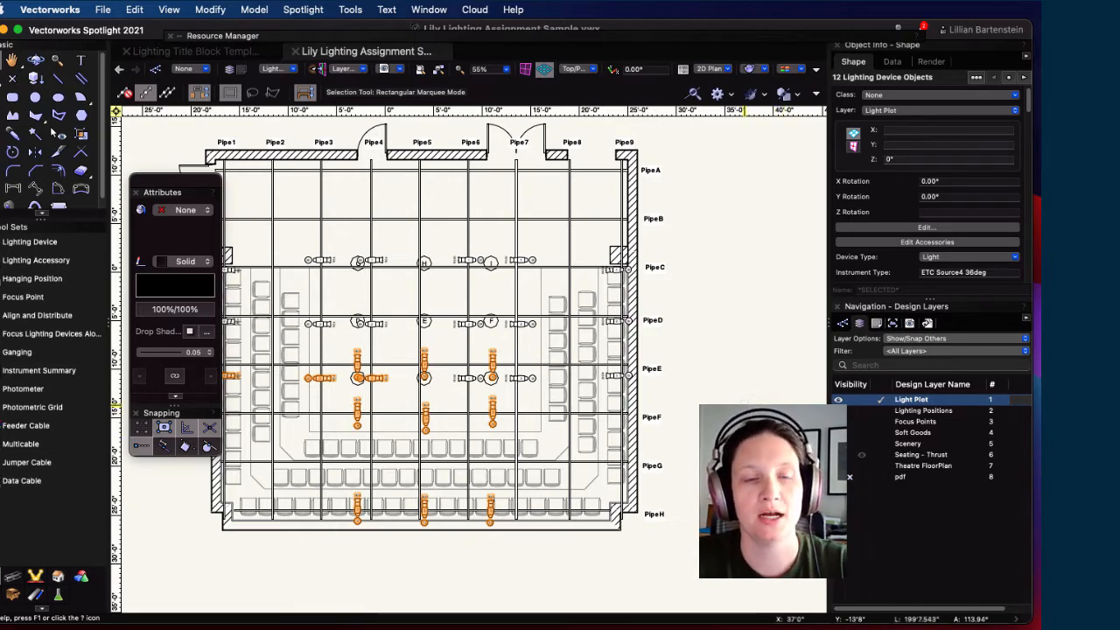
Step: Move the 23 unit-number circle at position A below-right of the 17 circle
mouse_move(729, 421)
middle_mouse_down()
mouse_move(743, 411)
mouse_move(783, 422)
middle_mouse_up()
left_click(232, 510)
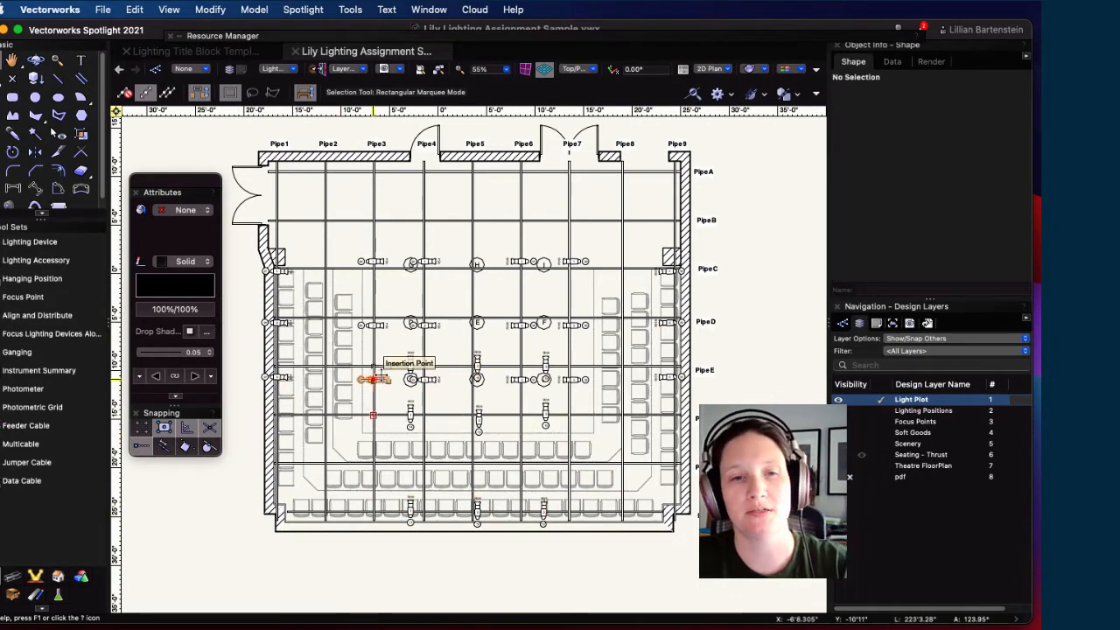
scroll(407, 368, "up", 1)
scroll(407, 369, "up", 5)
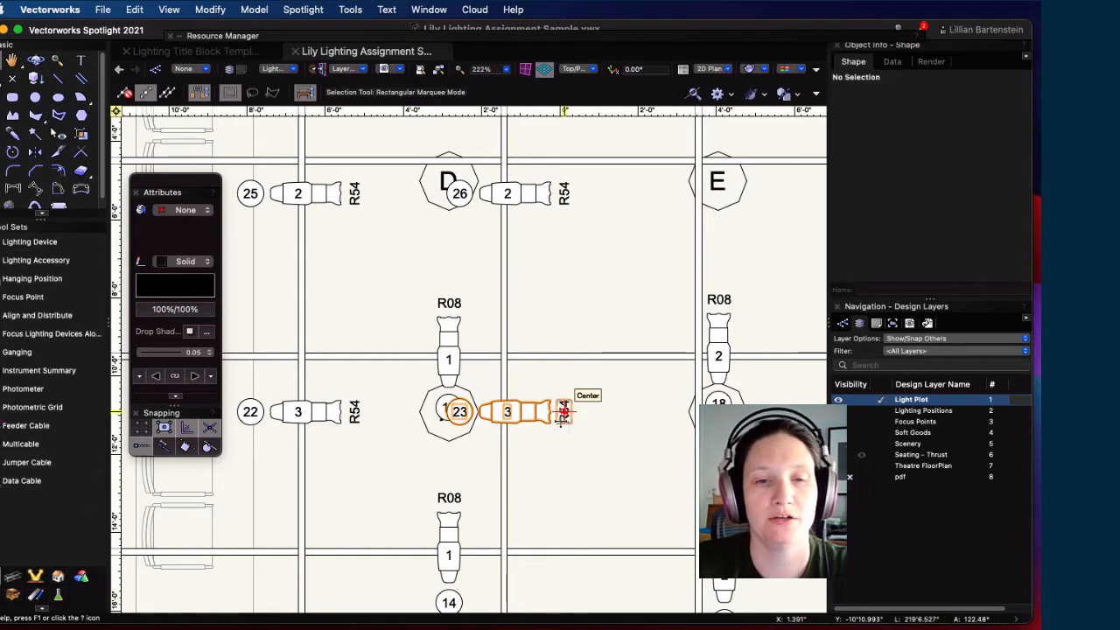
left_click(501, 411)
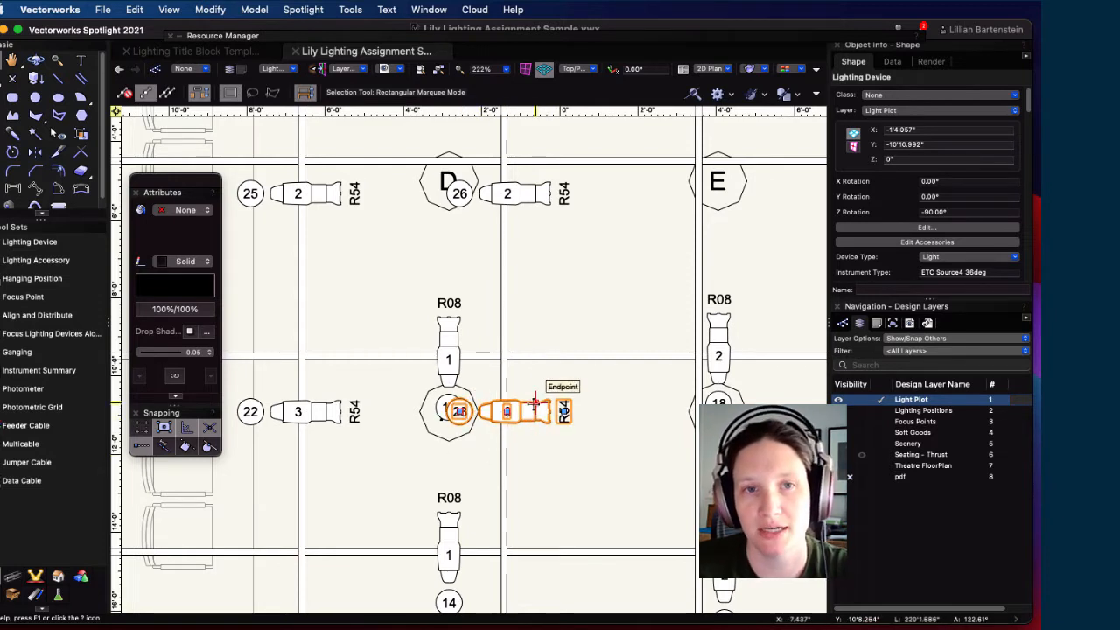
left_click_drag(457, 411, 478, 455)
scroll(440, 426, "up", 3)
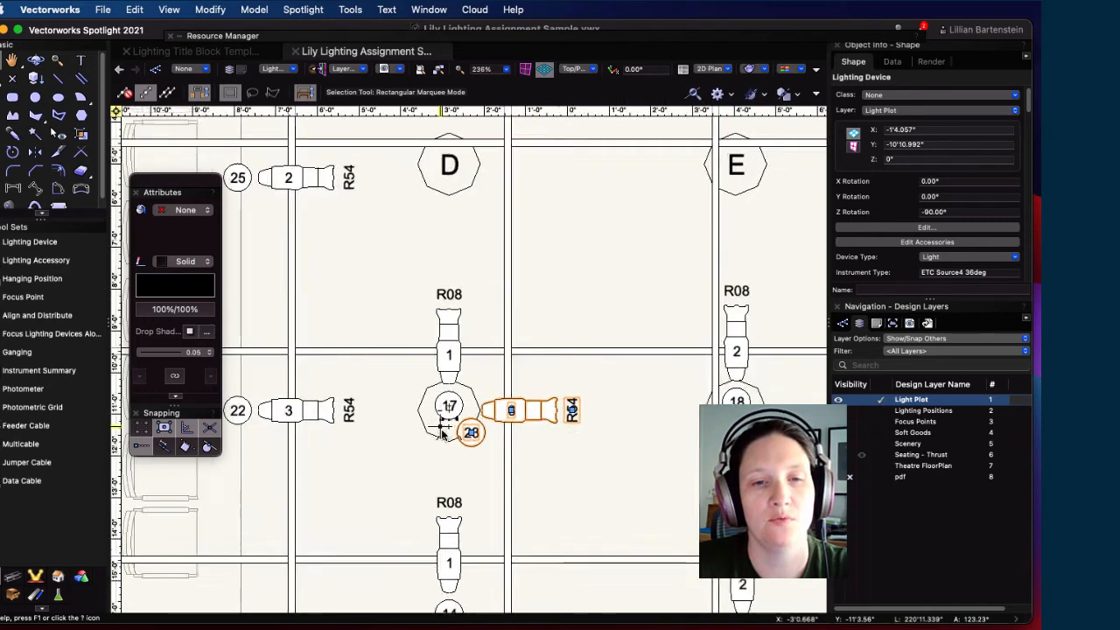
left_click(489, 434)
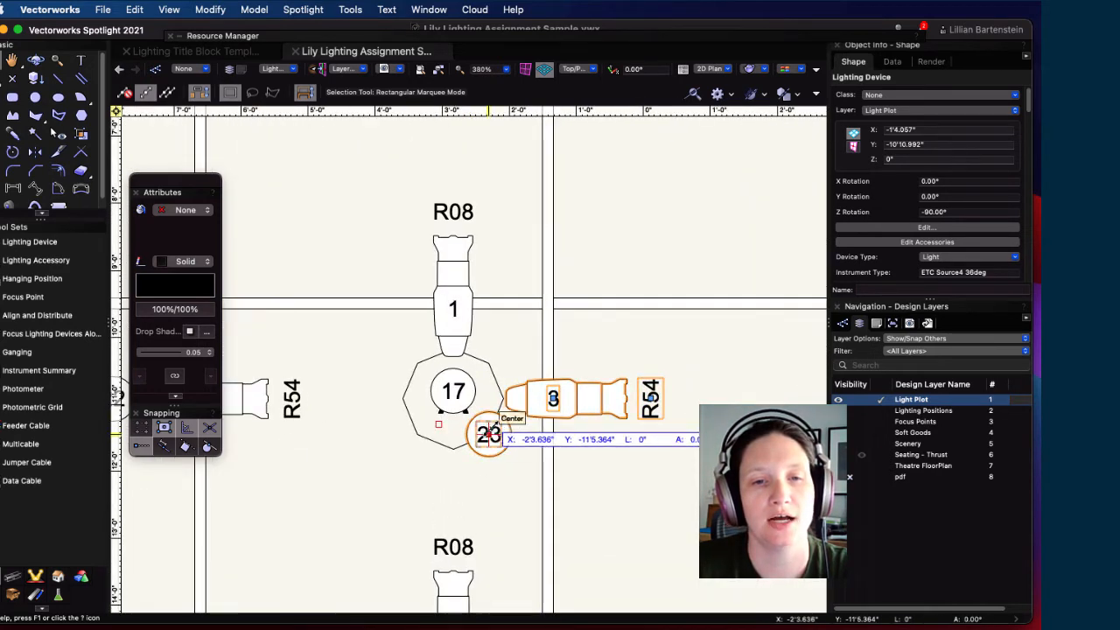
Step: Move the 17 unit number up-left of its lamp and nudge 23 closer to its lamp
left_click(451, 392)
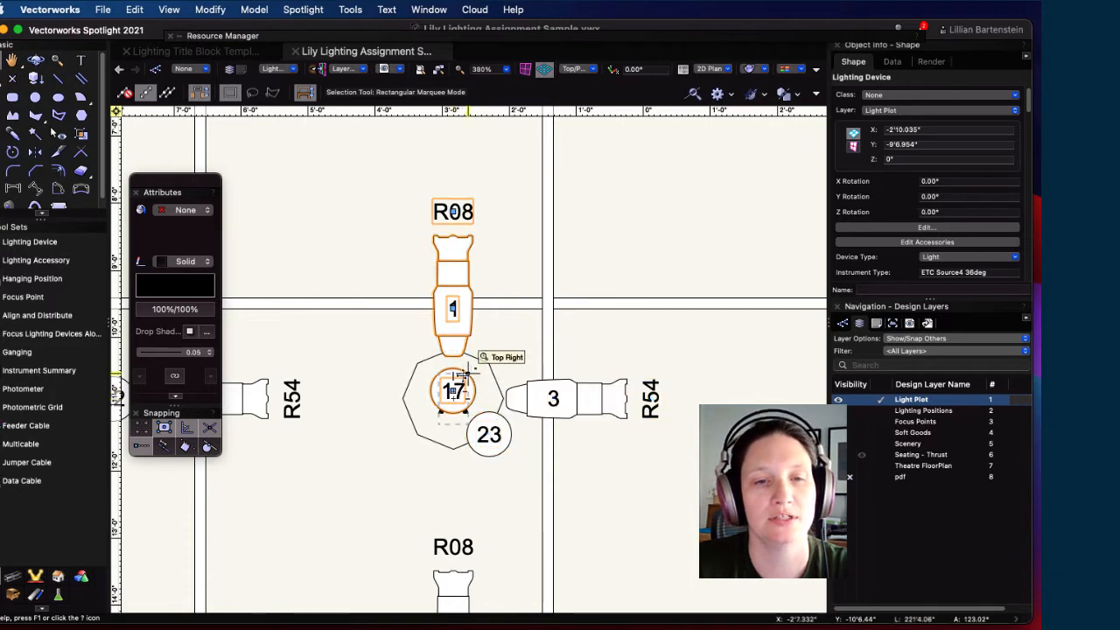
left_click_drag(451, 392, 433, 374)
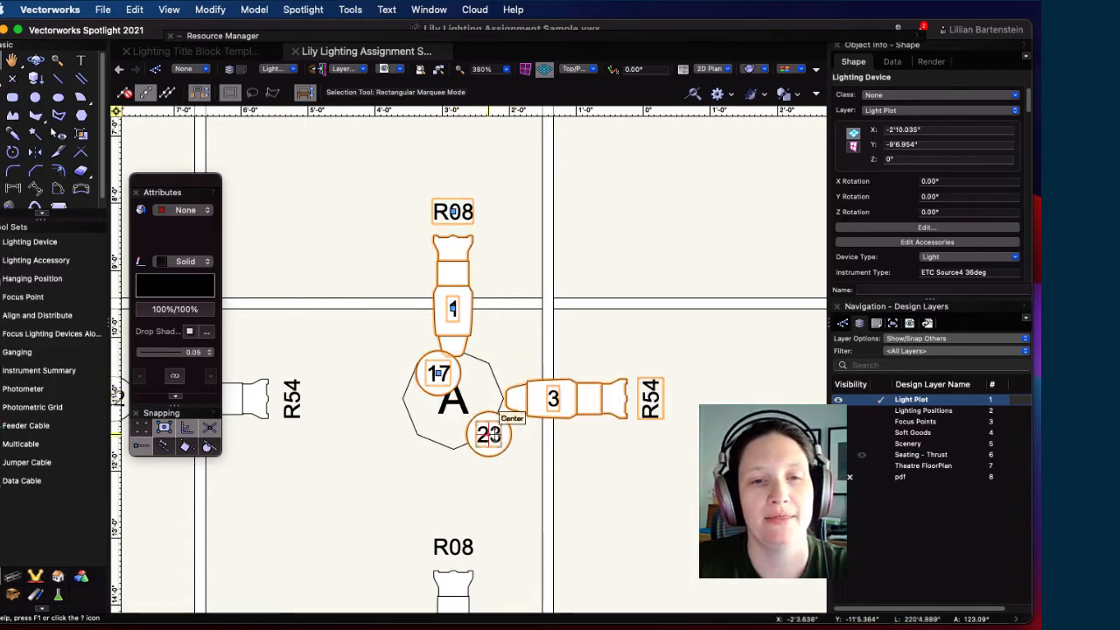
left_click(391, 495)
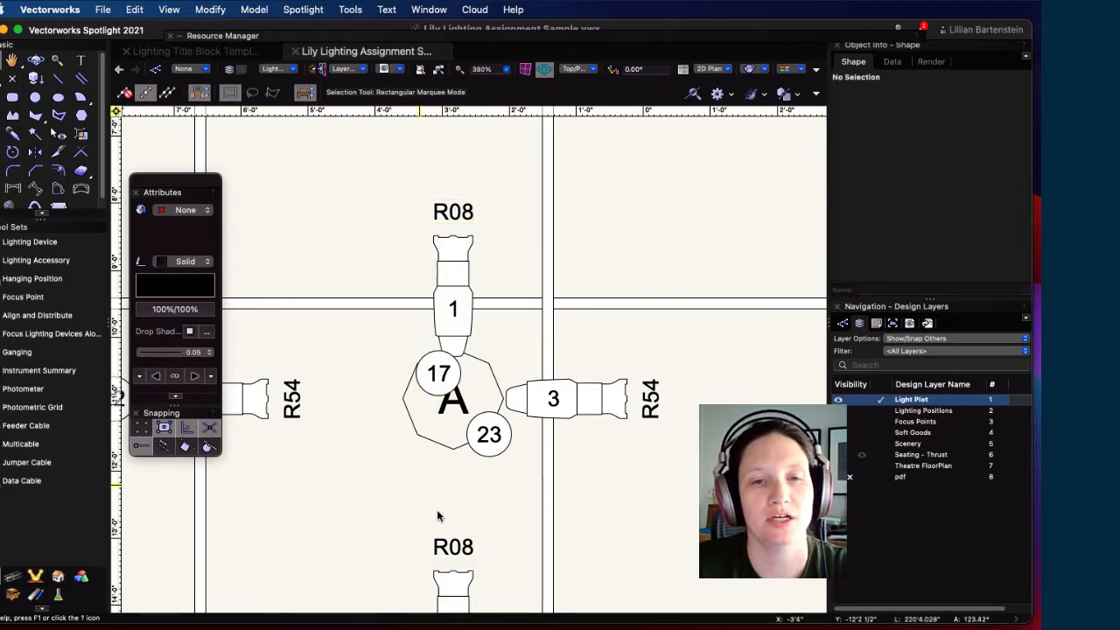
left_click(490, 434)
left_click_drag(490, 434, 489, 410)
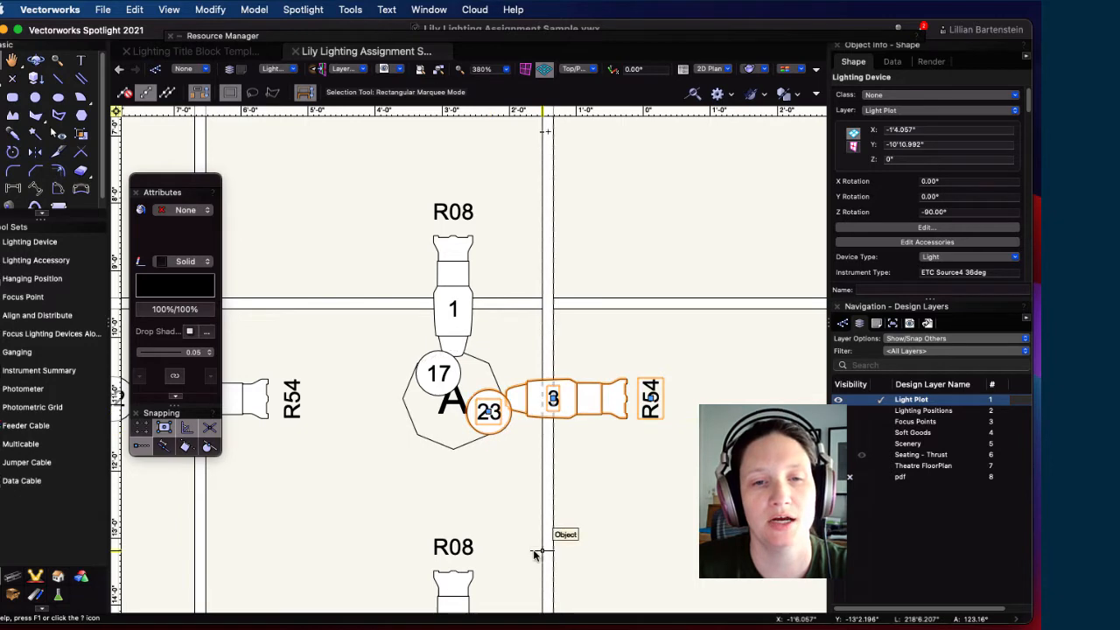
left_click(494, 479)
scroll(490, 480, "down", 5)
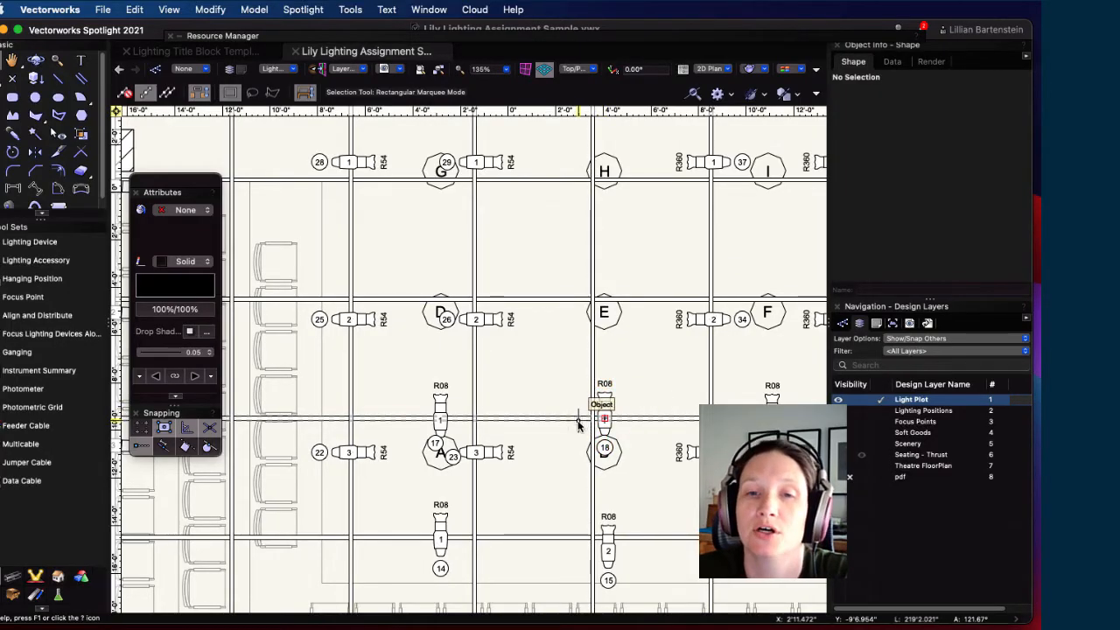
Step: Switch to the Light Plot Drafting sheet layer
scroll(687, 438, "down", 6)
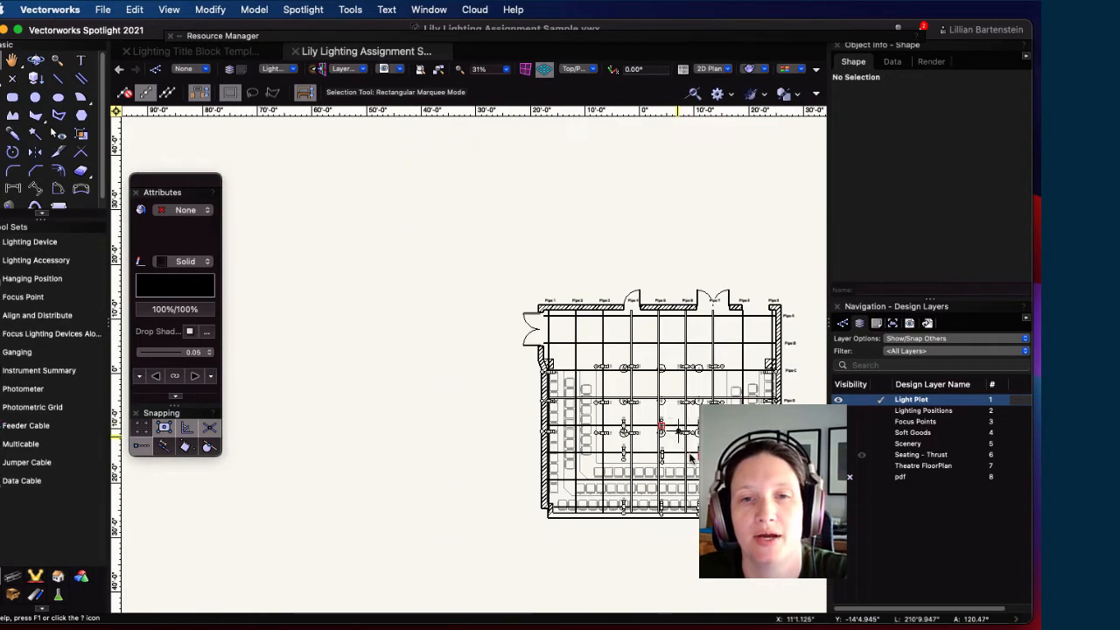
scroll(691, 450, "up", 1)
middle_click_drag(698, 446, 556, 399)
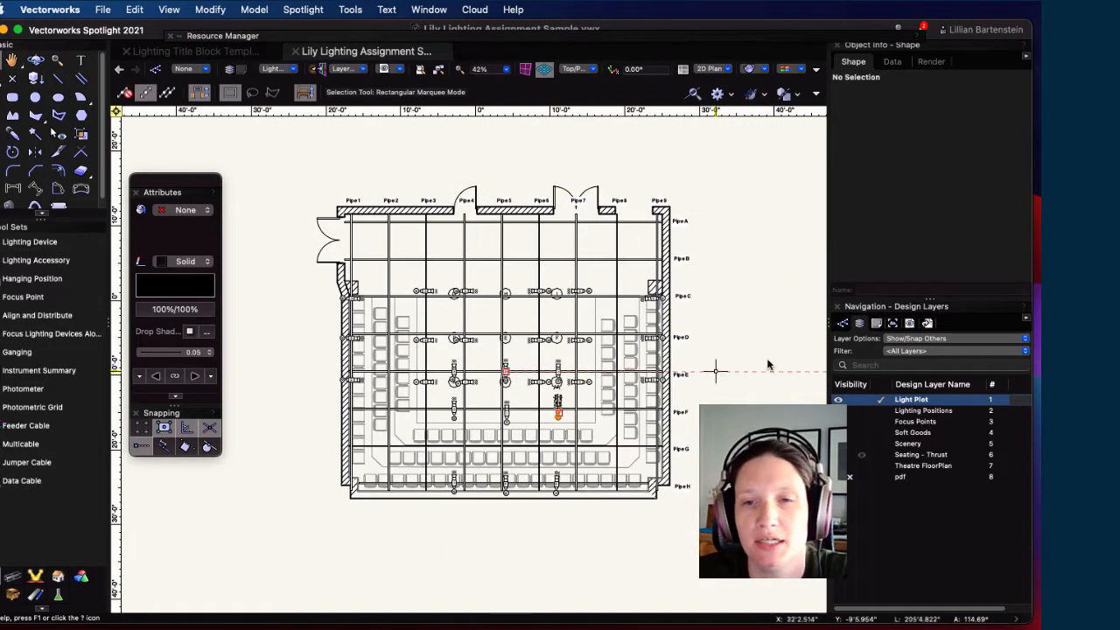
left_click(876, 323)
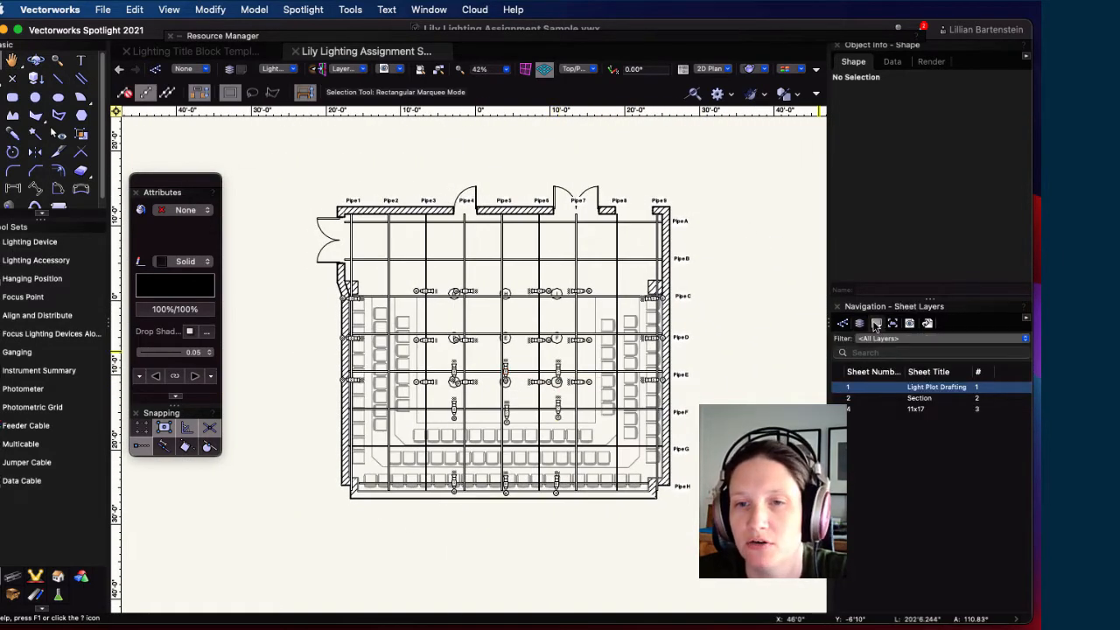
double_click(912, 387)
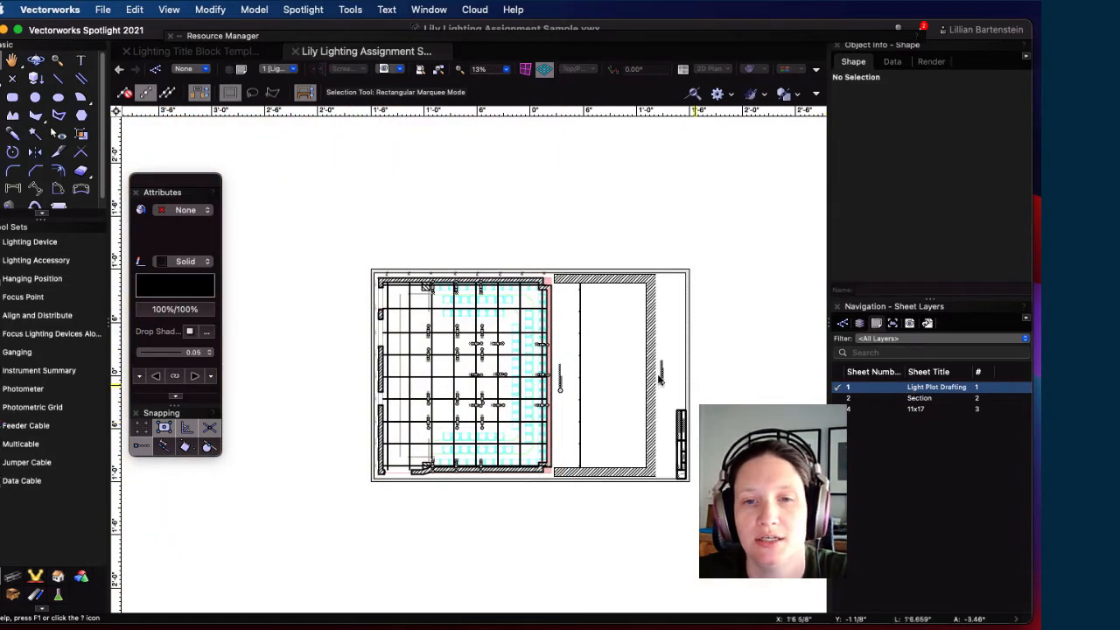
Step: Delete all three old viewports from the Light Plot Drafting sheet
mouse_move(332, 220)
left_mouse_down()
mouse_move(367, 259)
mouse_move(768, 530)
left_mouse_up()
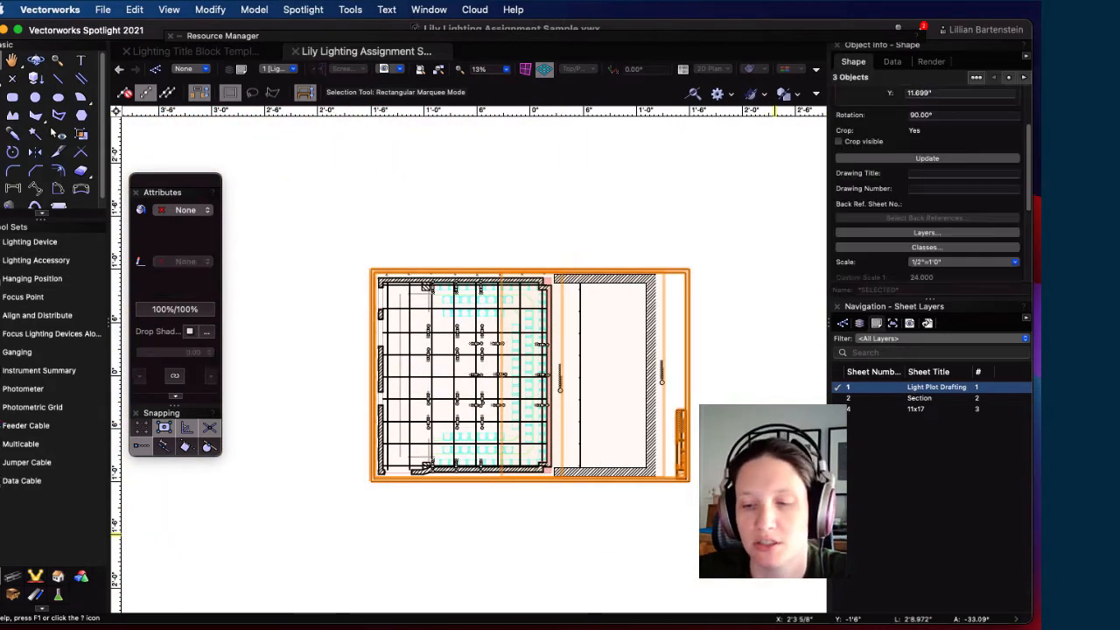
key("Delete")
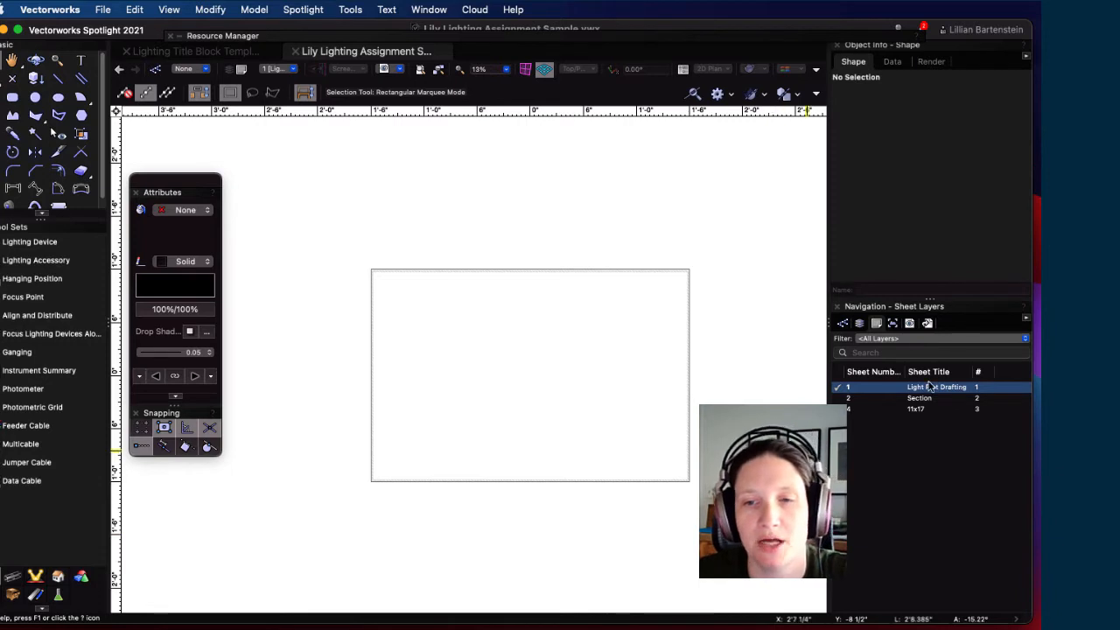
scroll(560, 385, "up", 2)
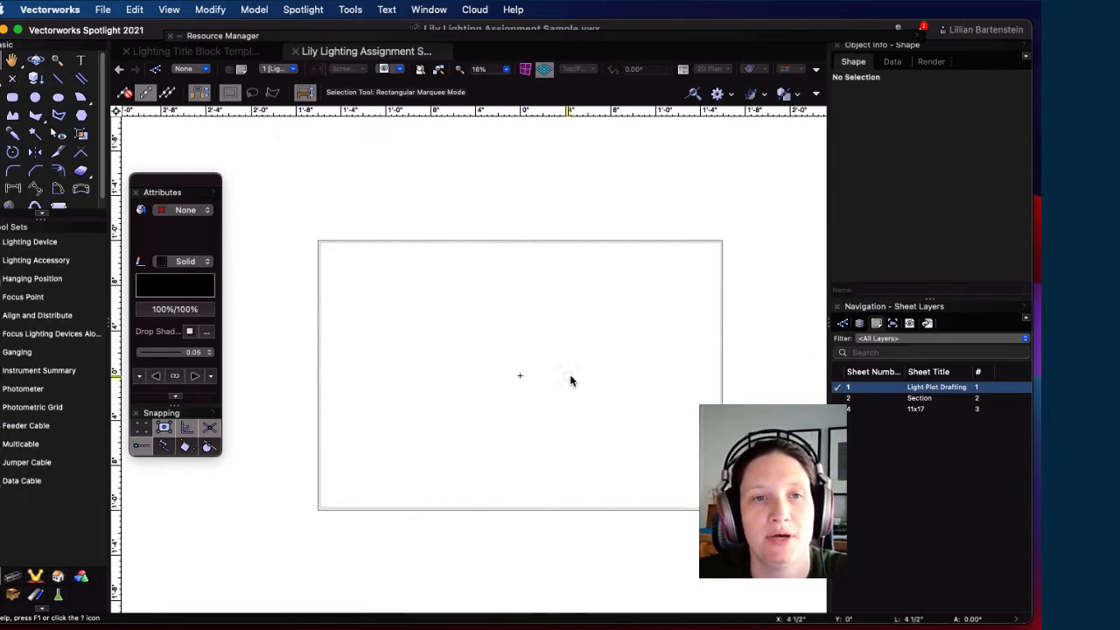
middle_click_drag(570, 379, 562, 340)
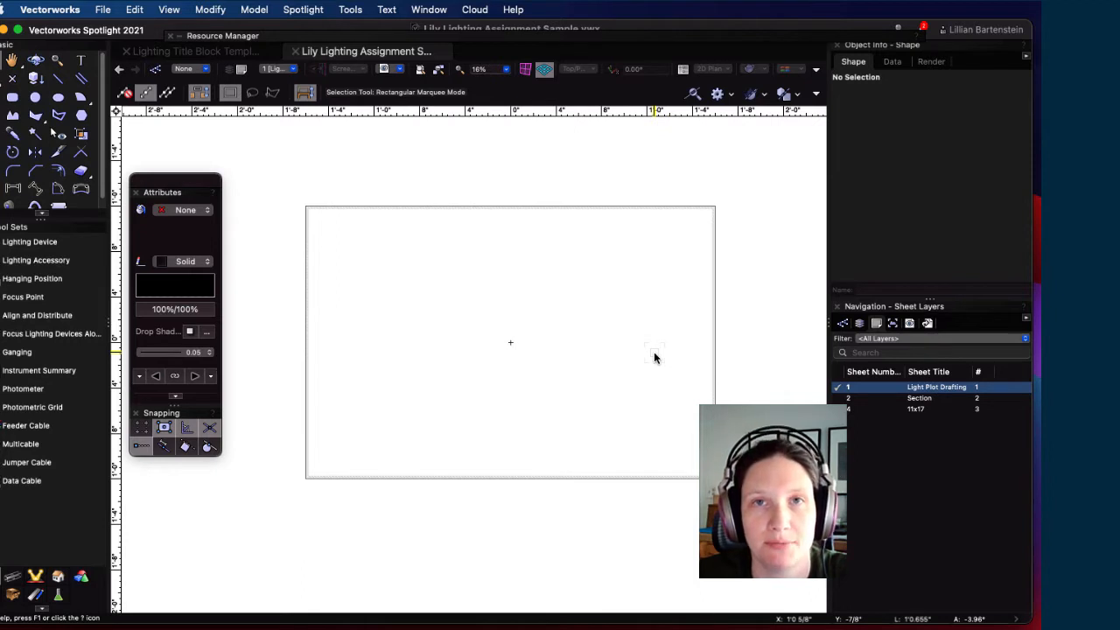
Step: Review the Lighting Title Block Template file, then return to the Lily Lighting Assignment Sample file
left_click(162, 51)
left_click_drag(467, 257, 323, 221)
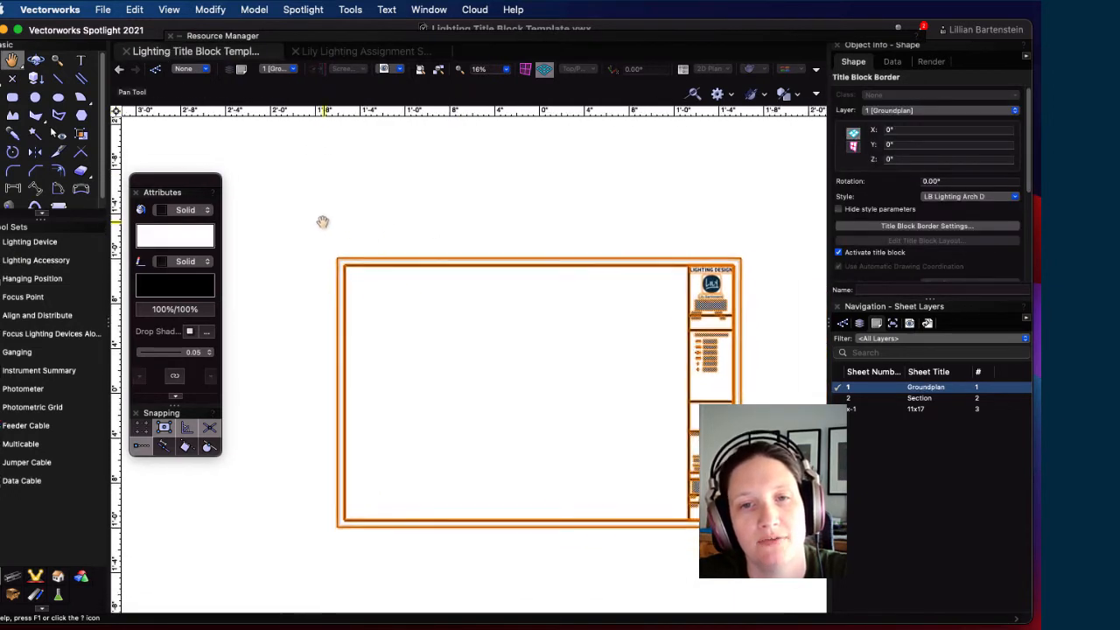
middle_click_drag(323, 222, 316, 214)
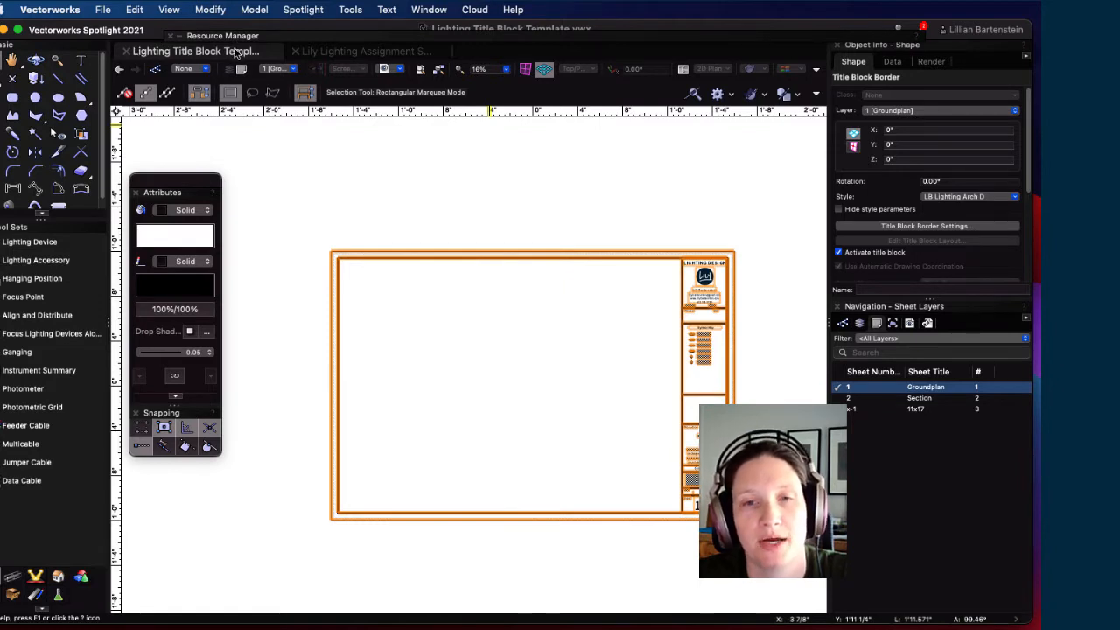
left_click(560, 384)
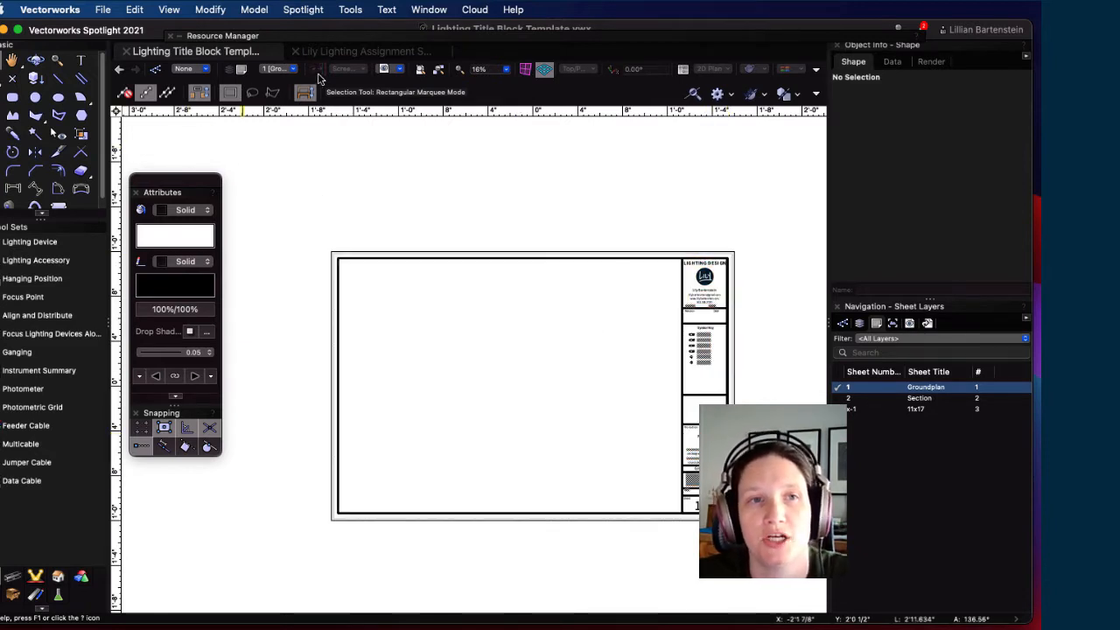
left_click(366, 52)
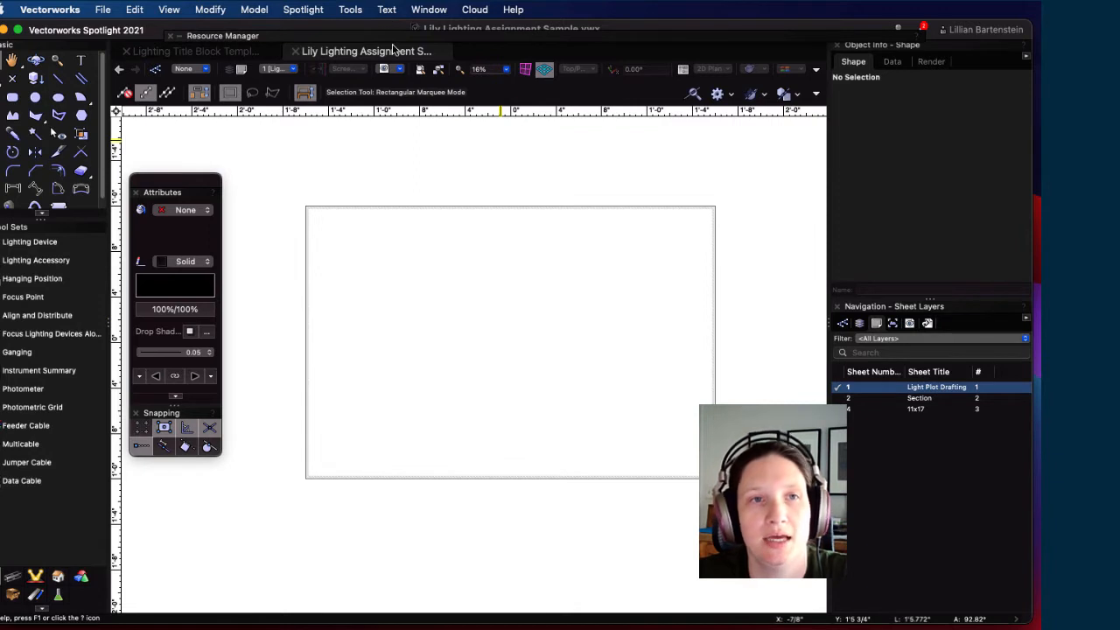
mouse_move(391, 41)
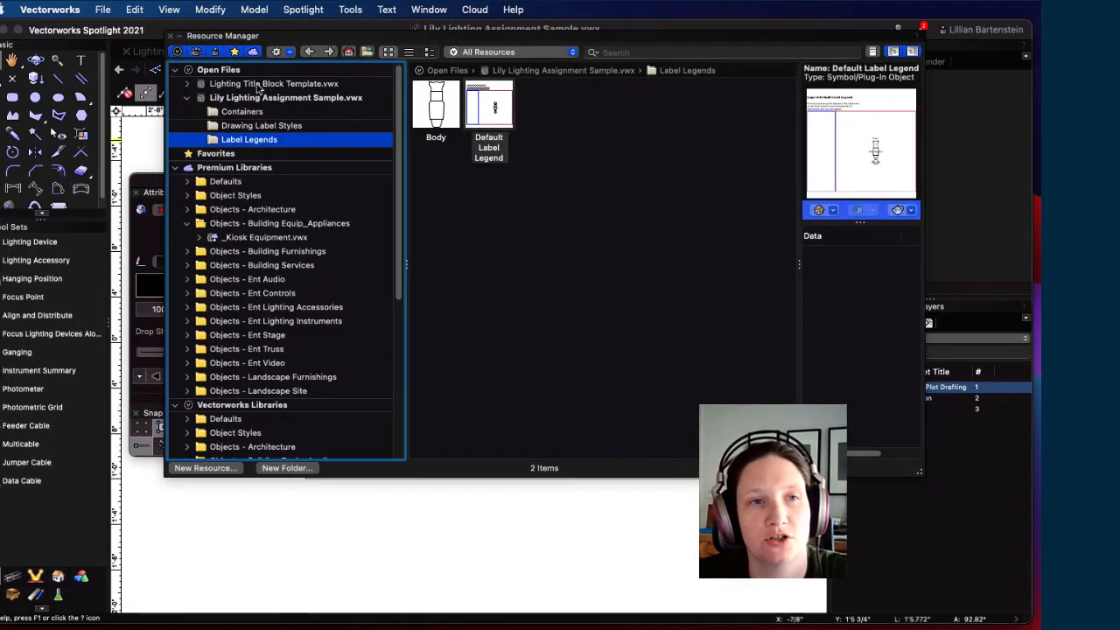
Step: Import LB Lighting Arch D from the template's Title Block Styles folder
left_click(248, 84)
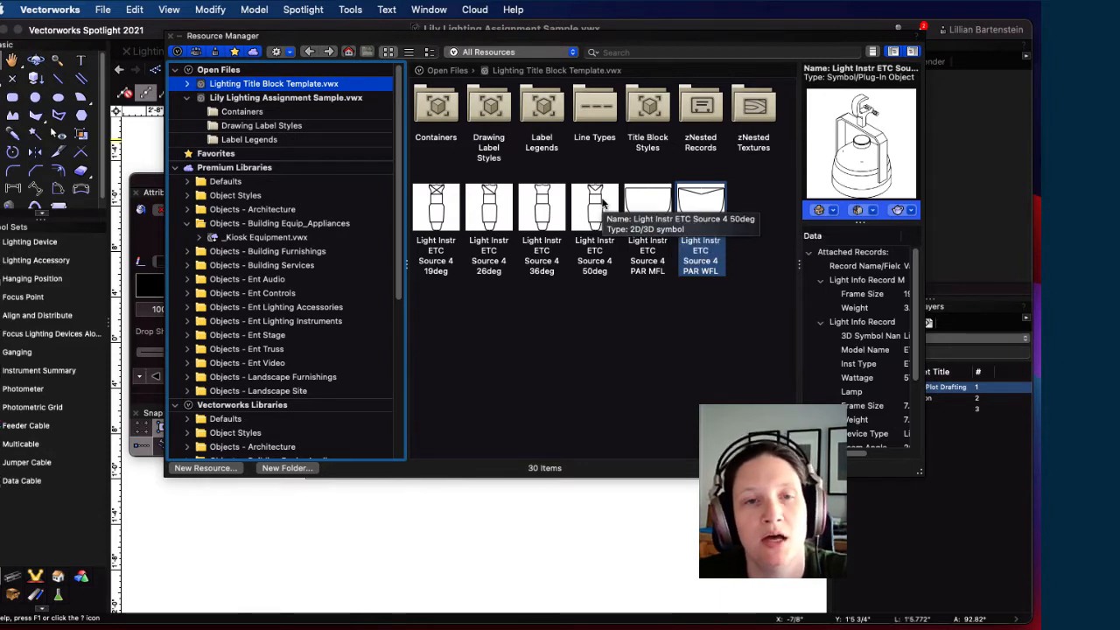
double_click(644, 112)
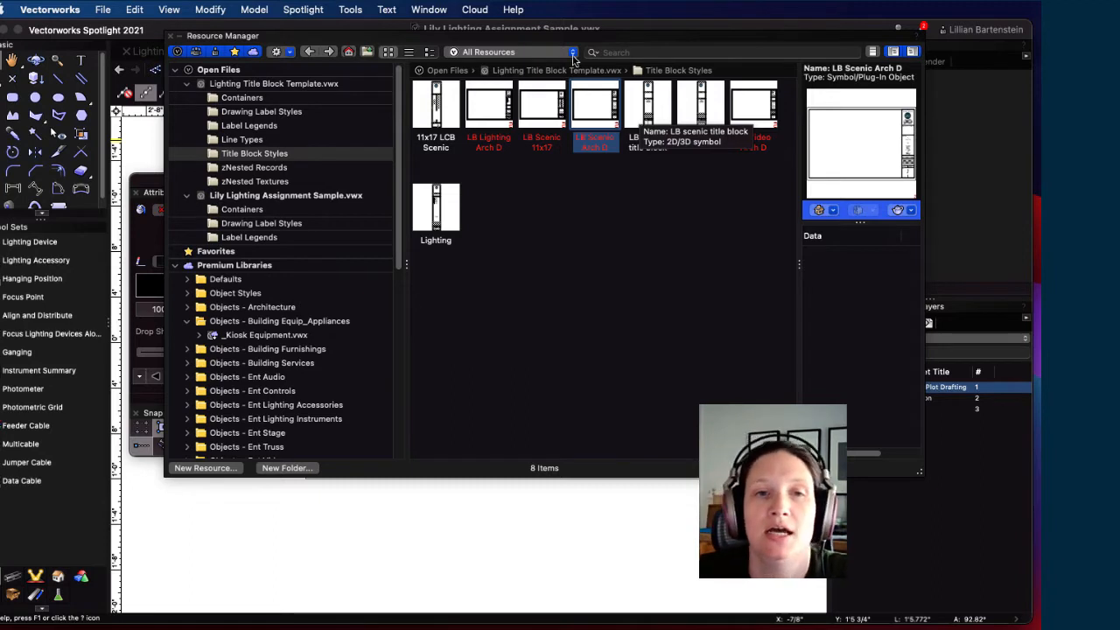
left_click(488, 114)
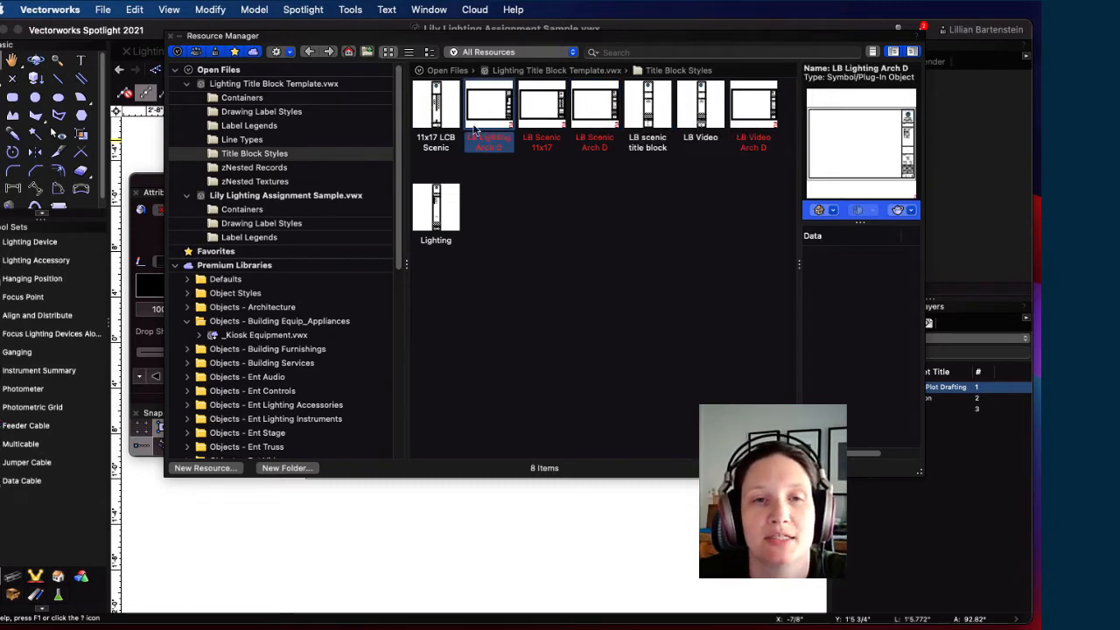
double_click(487, 112)
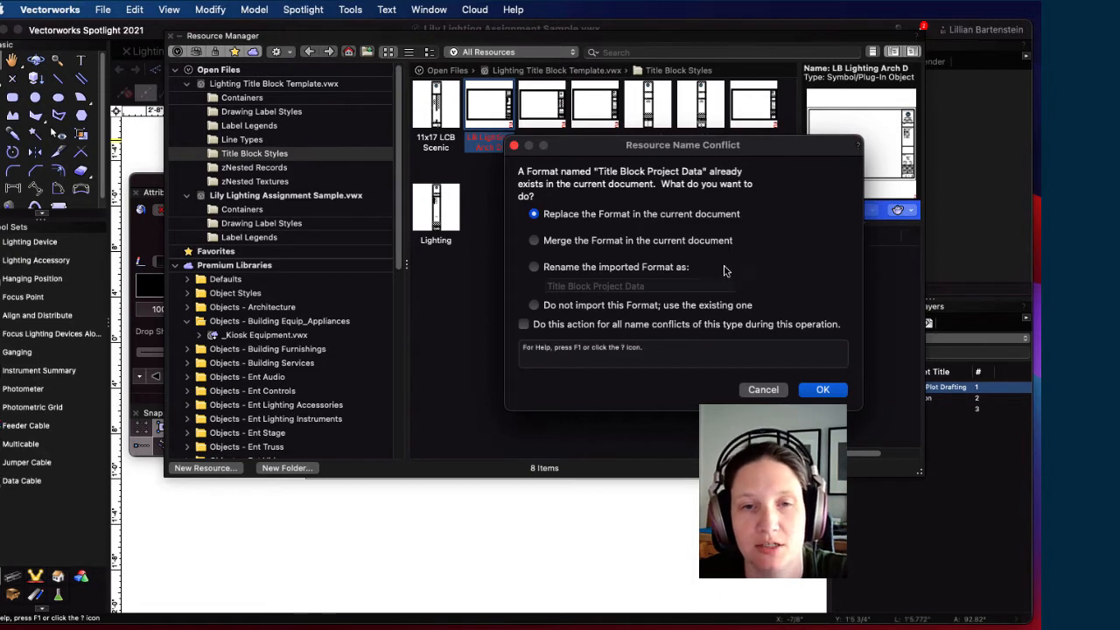
Step: Replace the existing Project Data and Sheet Data formats, accepting both data-loss warnings
left_click(822, 390)
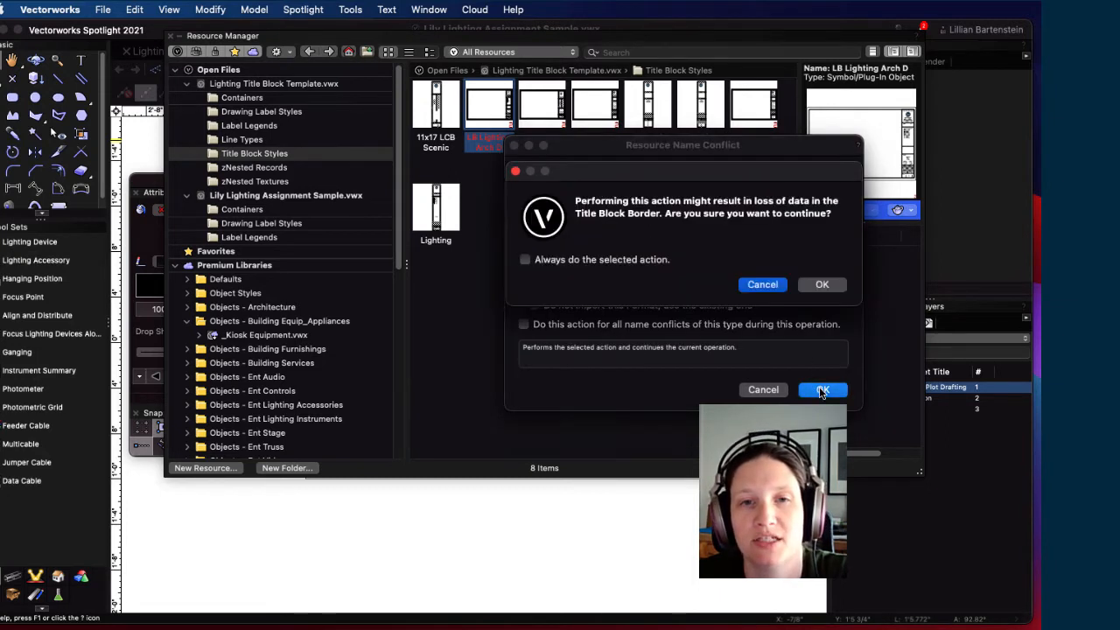
left_click(823, 285)
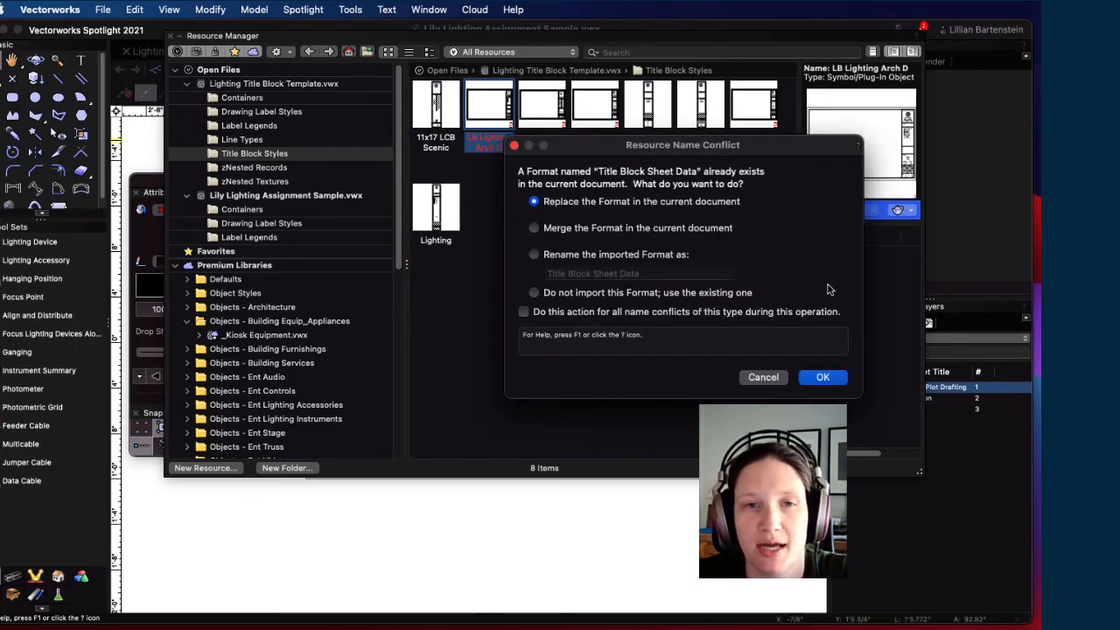
left_click(823, 380)
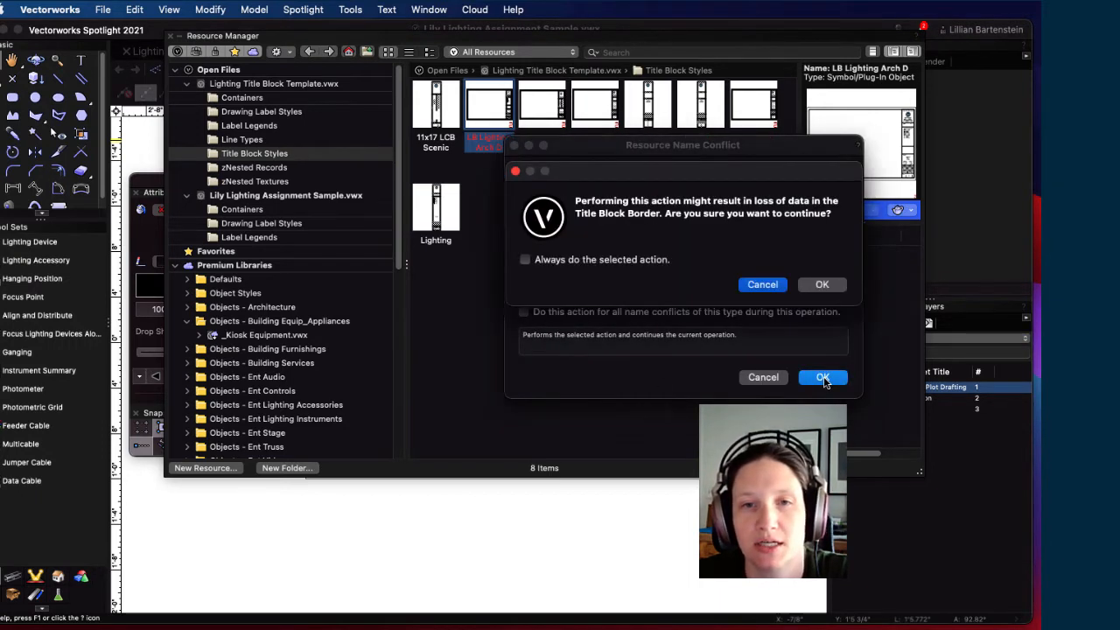
left_click(806, 290)
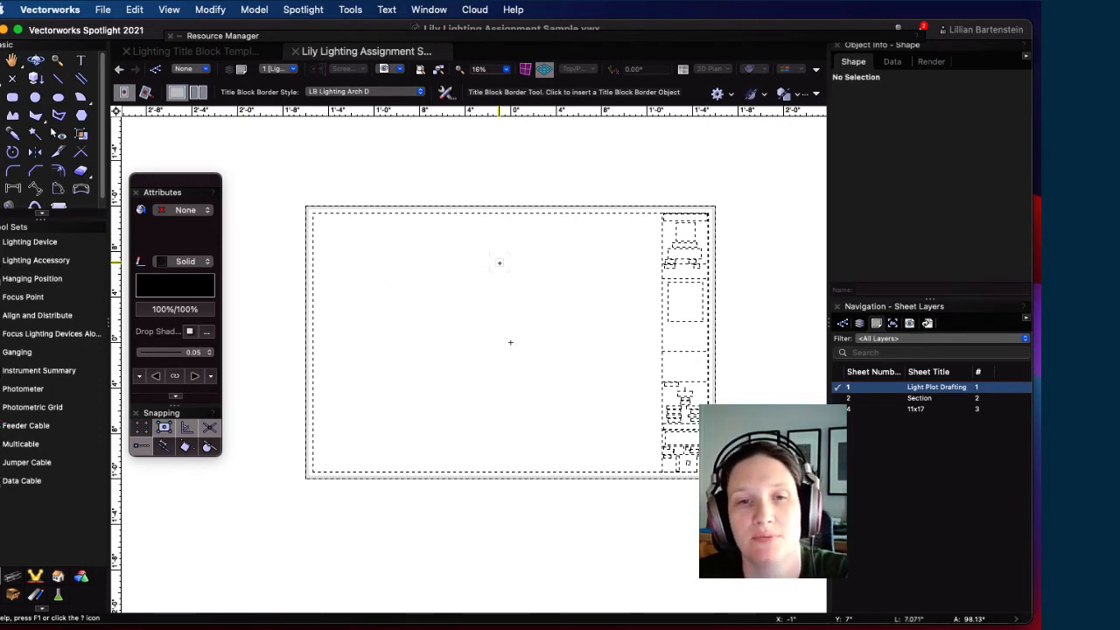
Step: Place the LB Lighting Arch D border on the sheet, inspect it, and expand the Resource Manager
left_click(499, 261)
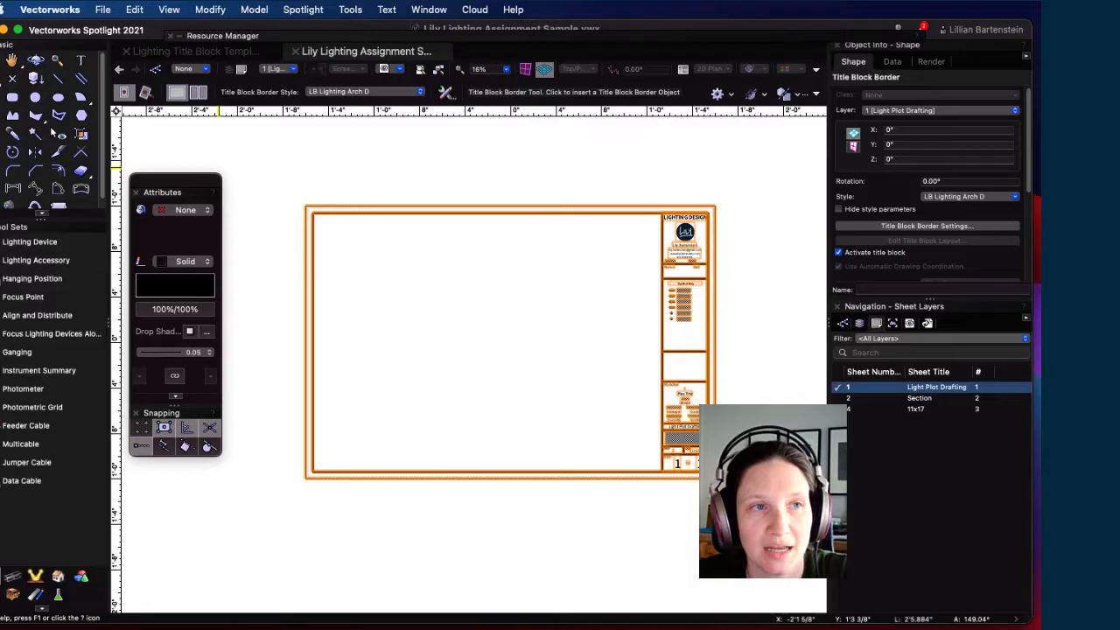
left_click(1, 60)
scroll(732, 356, "up", 3)
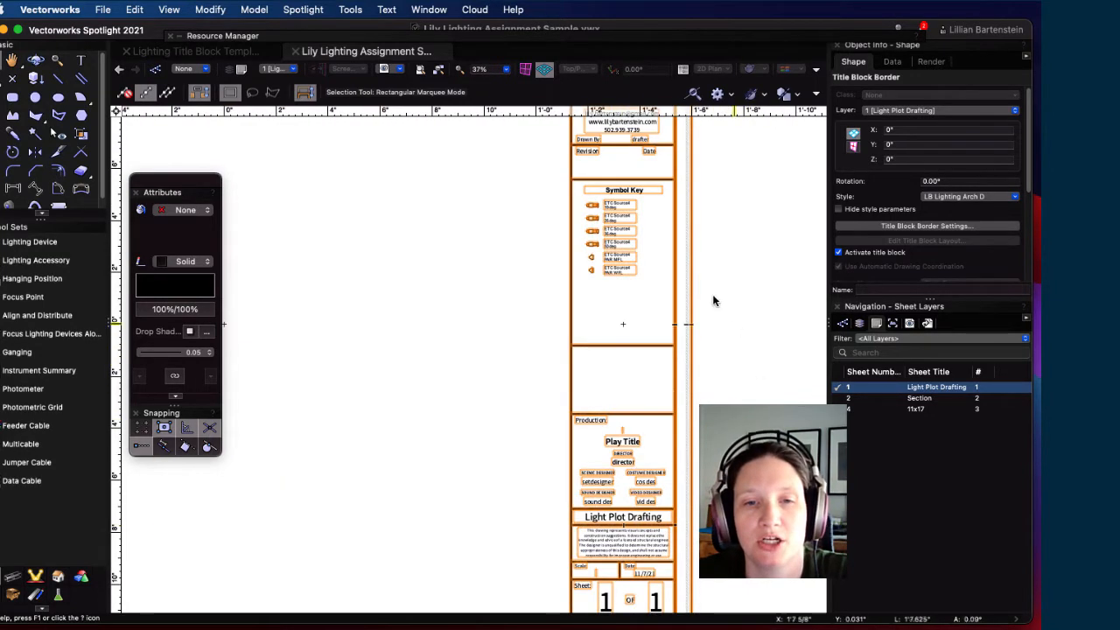
mouse_move(643, 414)
middle_mouse_down()
mouse_move(664, 342)
mouse_move(727, 481)
mouse_move(725, 509)
mouse_move(682, 475)
mouse_move(695, 472)
middle_mouse_up()
scroll(560, 429, "down", 5)
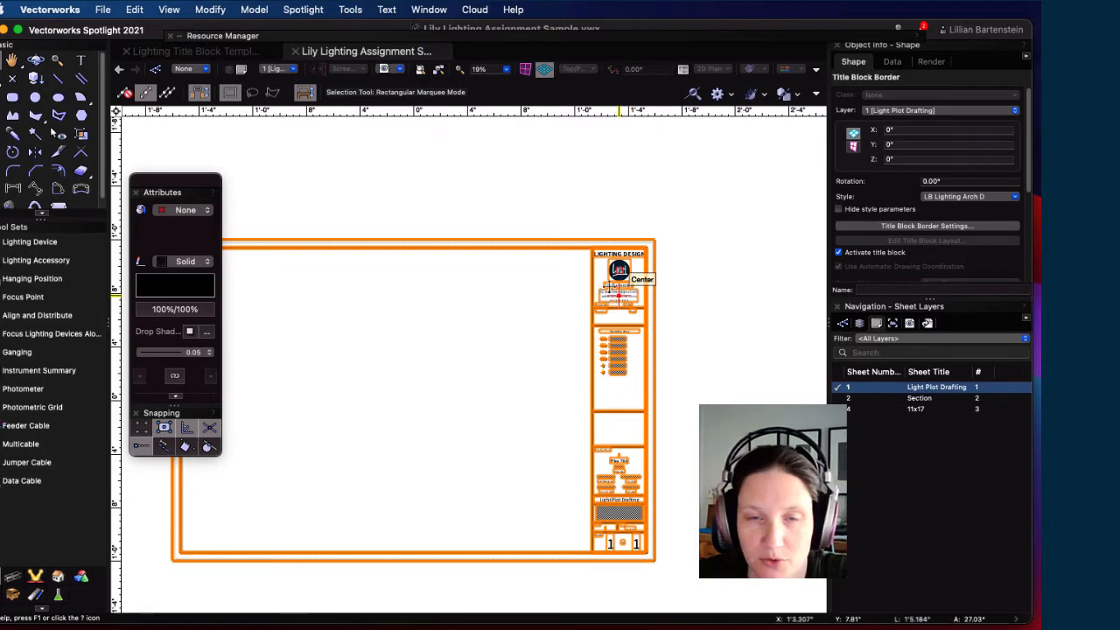
scroll(623, 269, "up", 4)
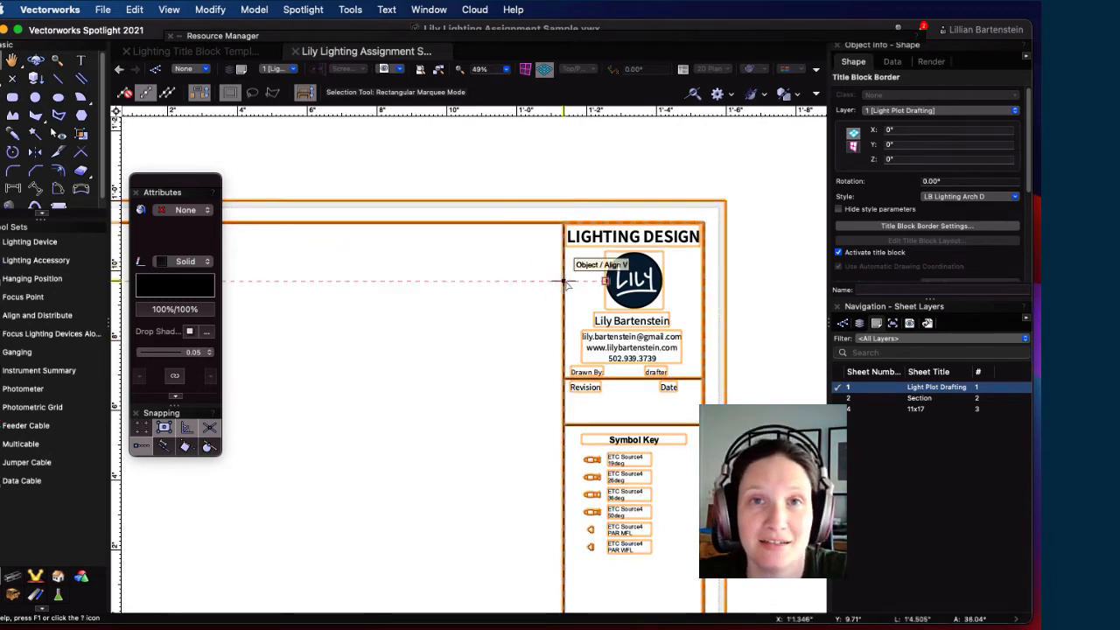
scroll(579, 357, "down", 8)
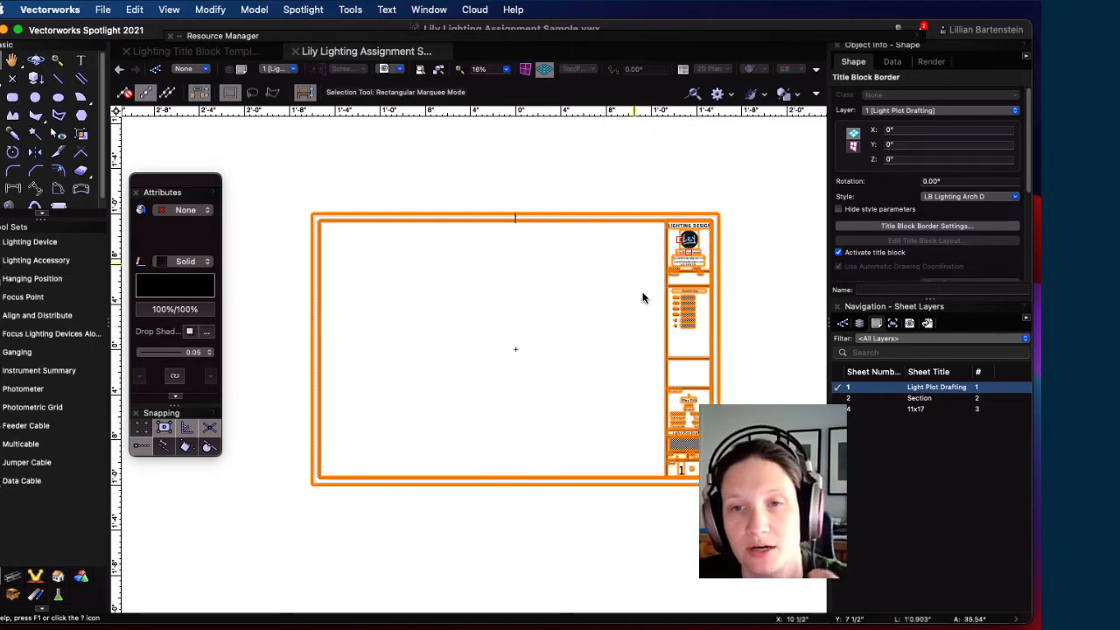
scroll(896, 204, "down", 1)
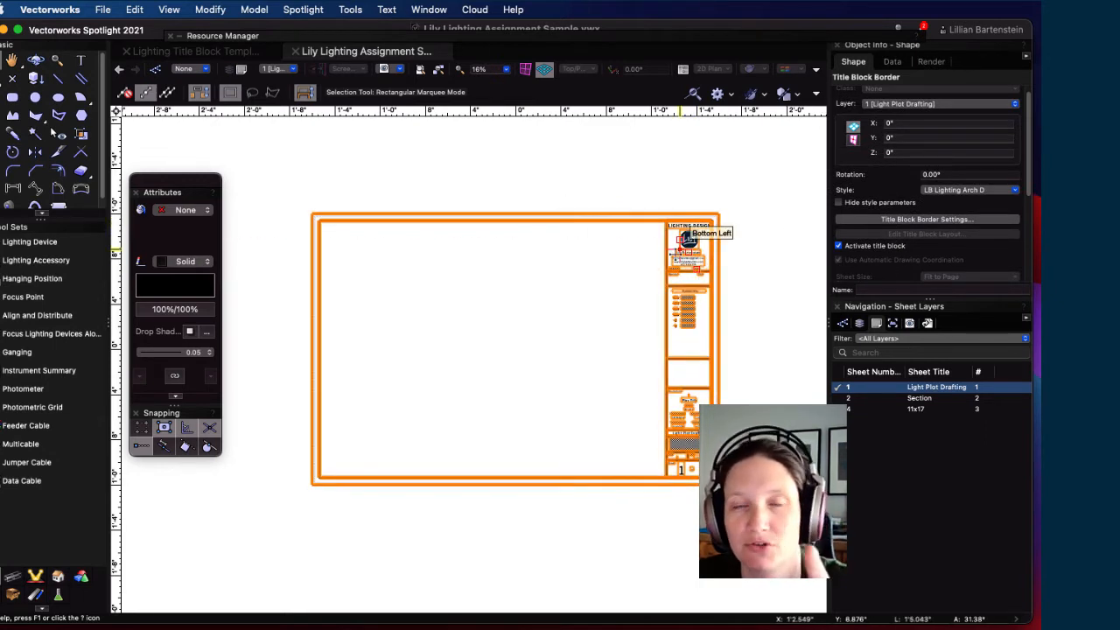
double_click(453, 41)
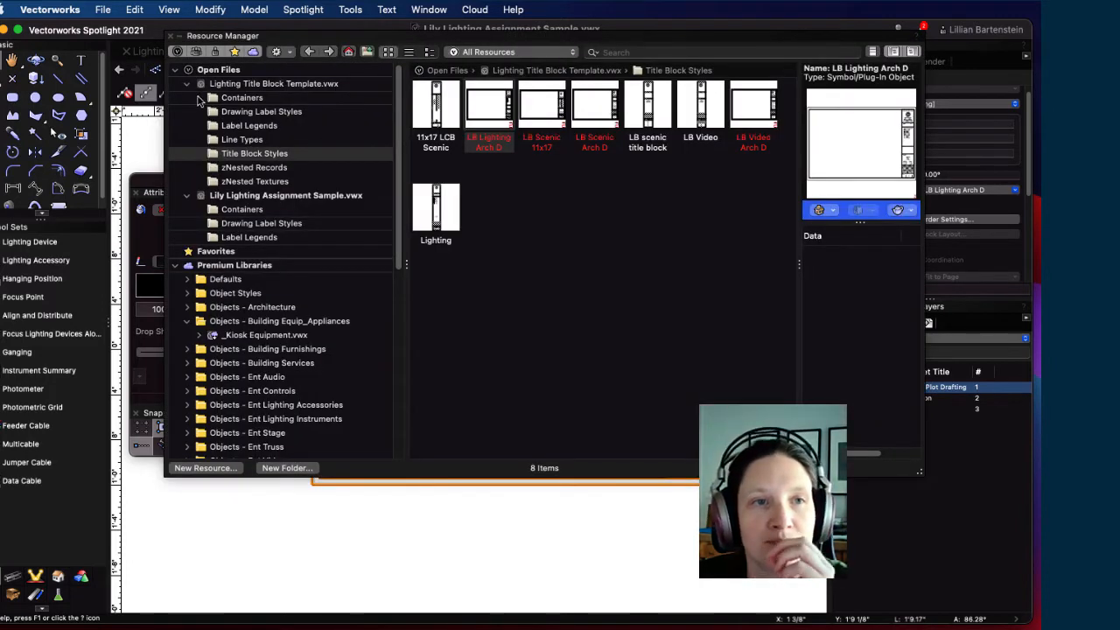
Step: In the assignment sample file's resources, edit the LB Lighting Arch D title block style
left_click(187, 84)
left_click(248, 101)
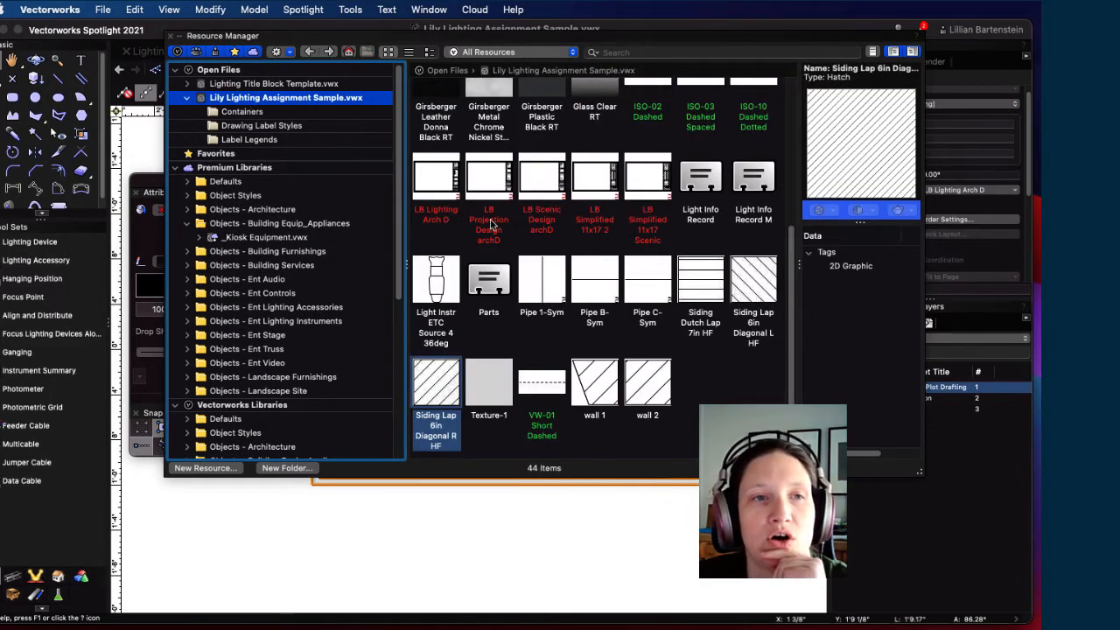
scroll(570, 254, "up", 5)
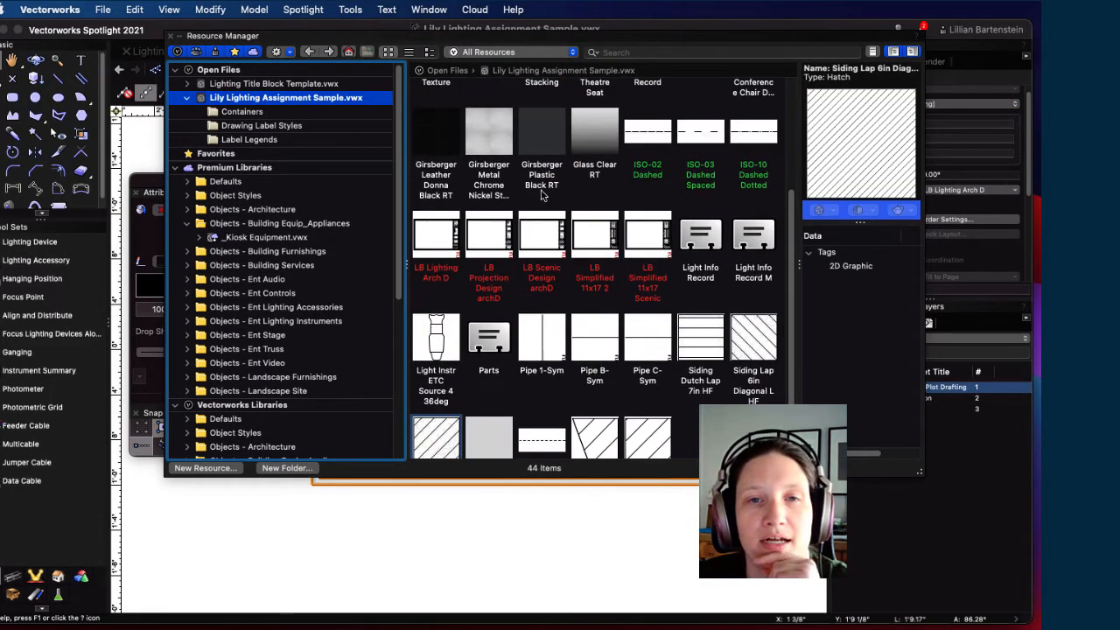
scroll(577, 271, "up", 3)
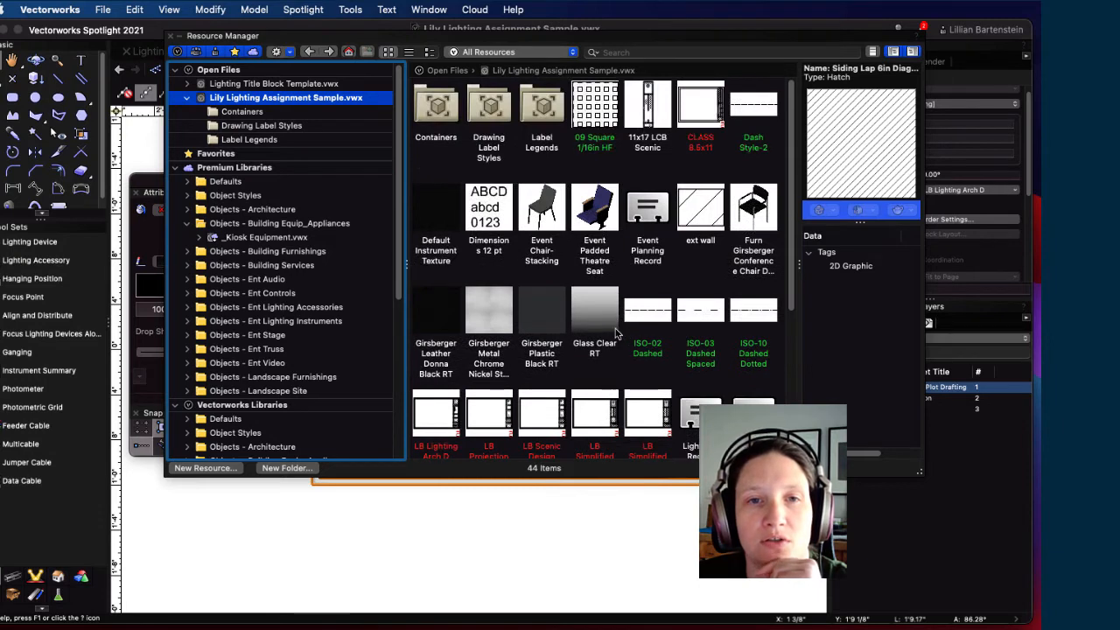
scroll(615, 332, "down", 3)
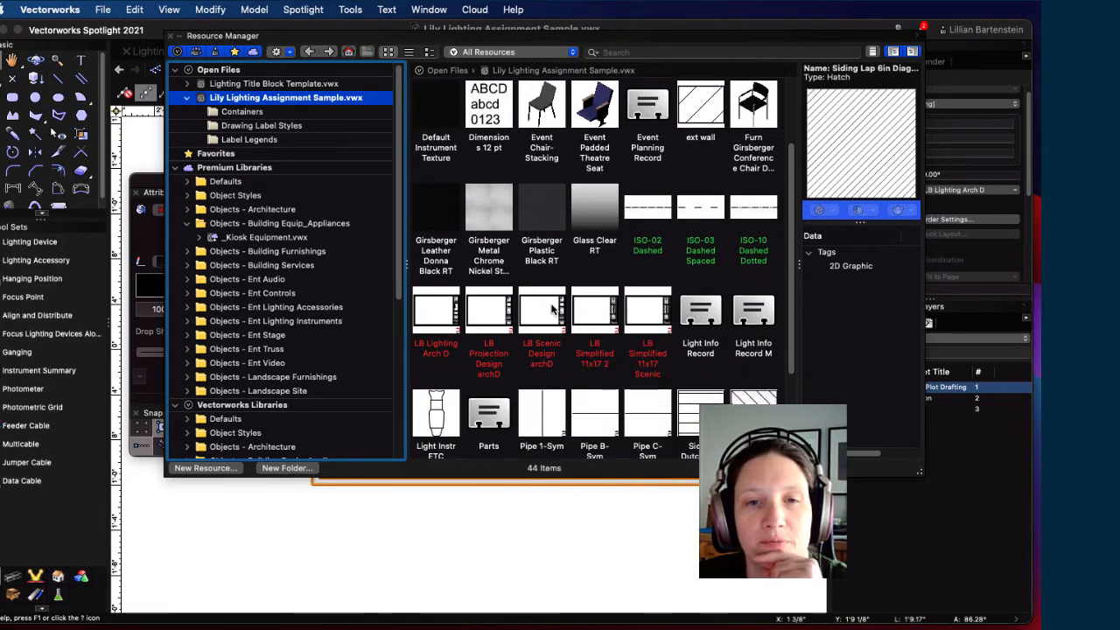
left_click(430, 320)
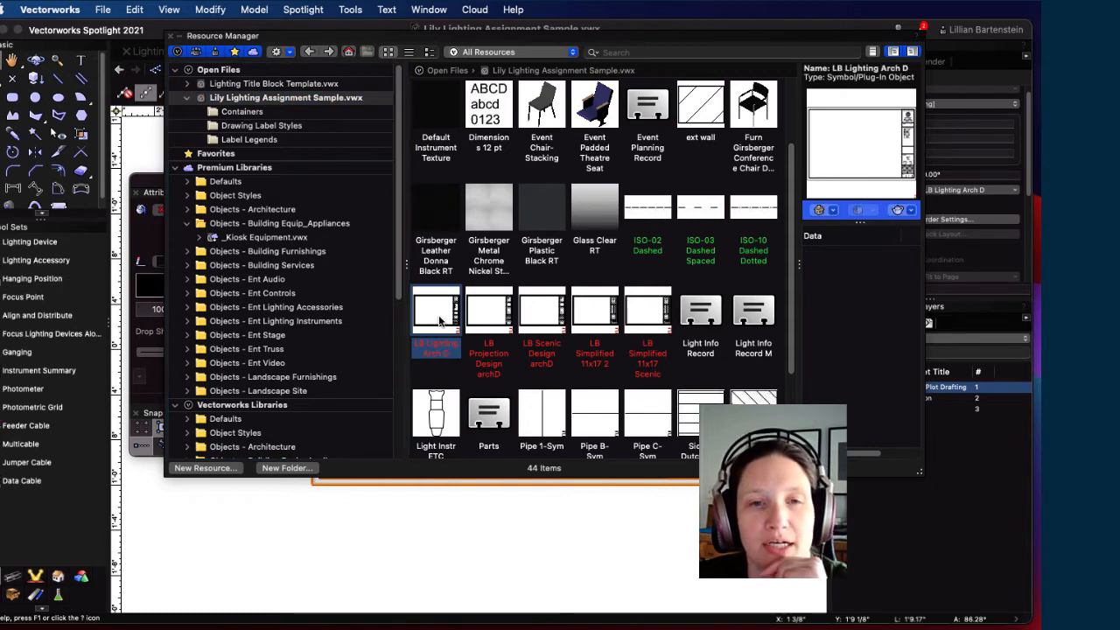
right_click(440, 322)
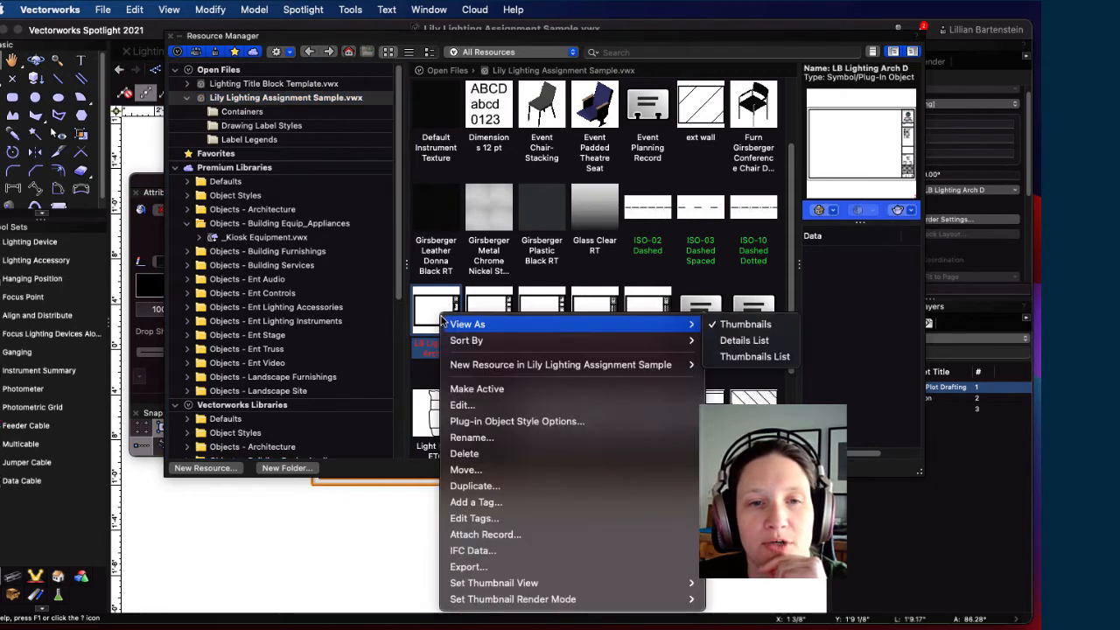
left_click(461, 405)
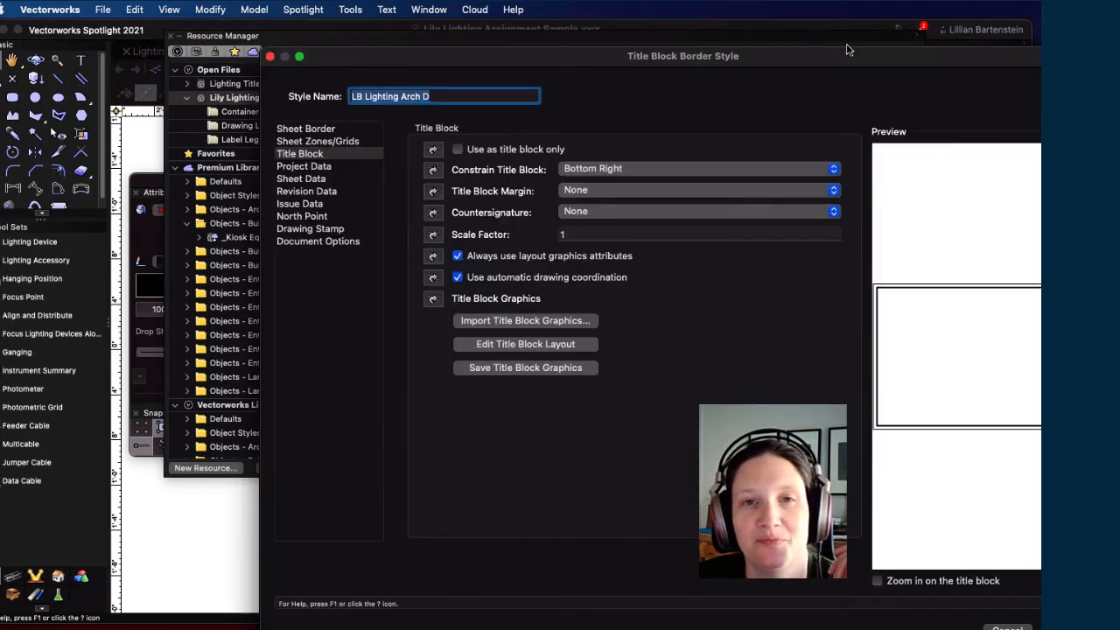
Step: Move the Title Block Border Style dialog into view and browse its pages to Project Data
left_click_drag(832, 65, 644, 38)
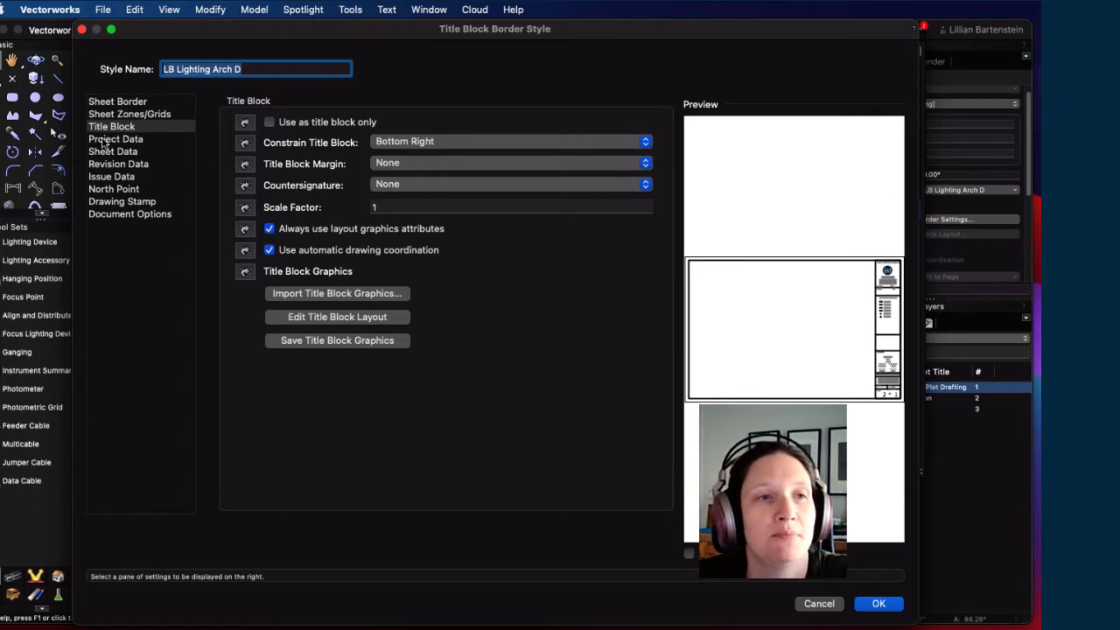
left_click(114, 102)
left_click(112, 115)
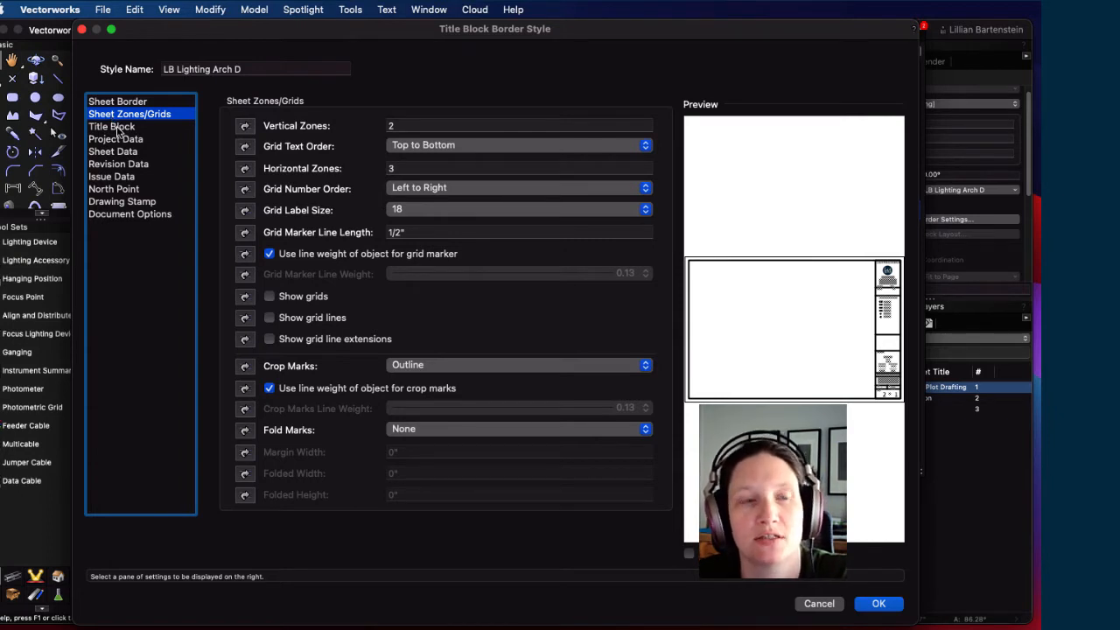
left_click(114, 126)
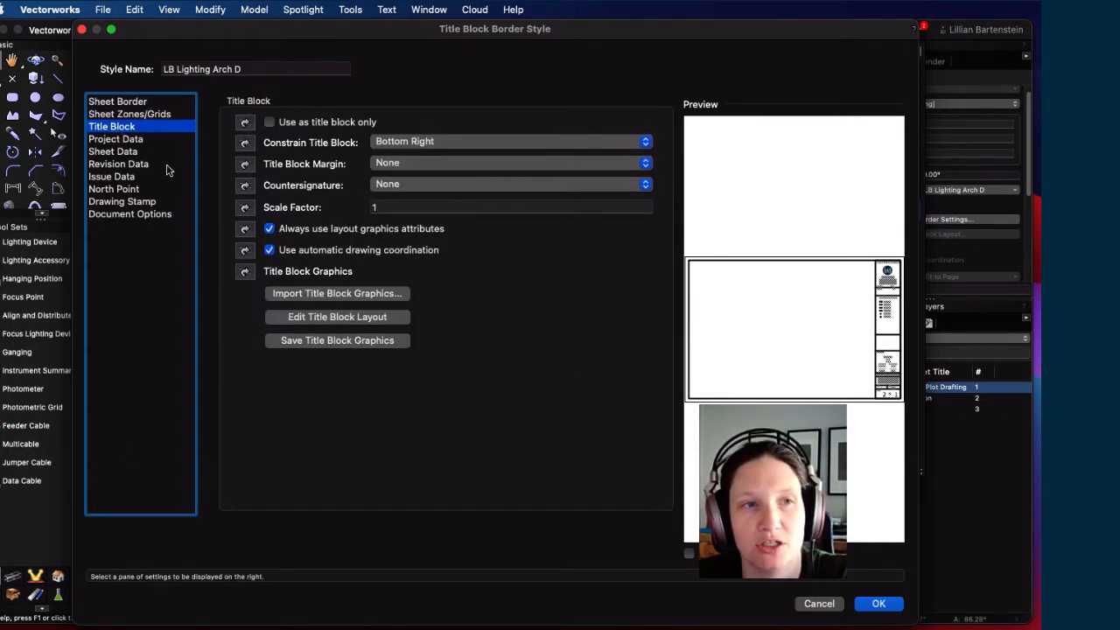
left_click(109, 139)
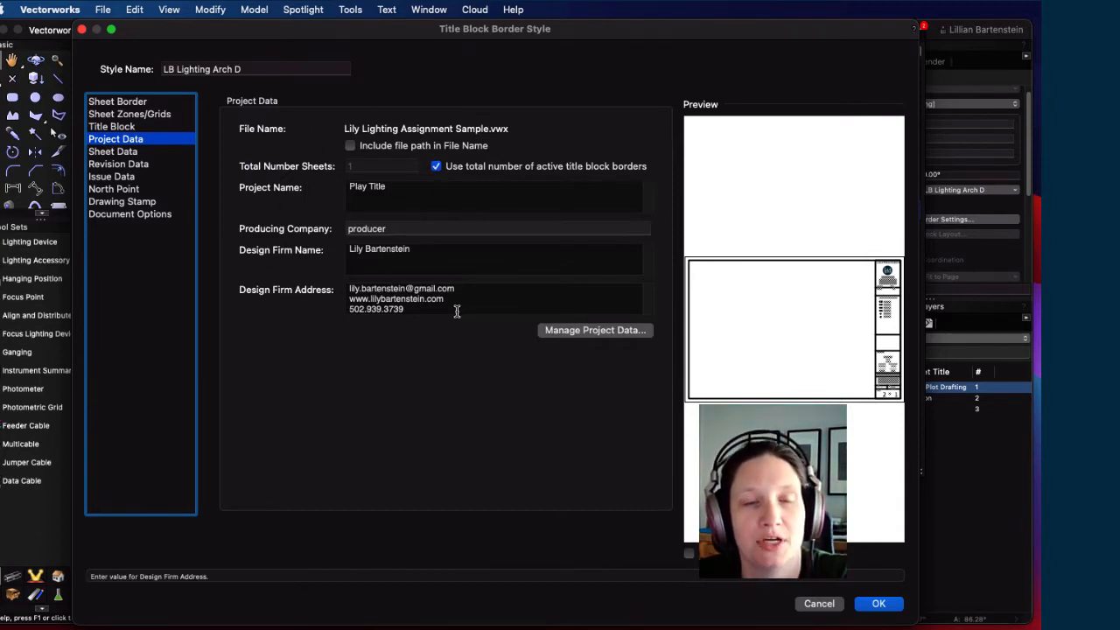
Step: Open Manage Project Data to list the ten project data fields
left_click(563, 332)
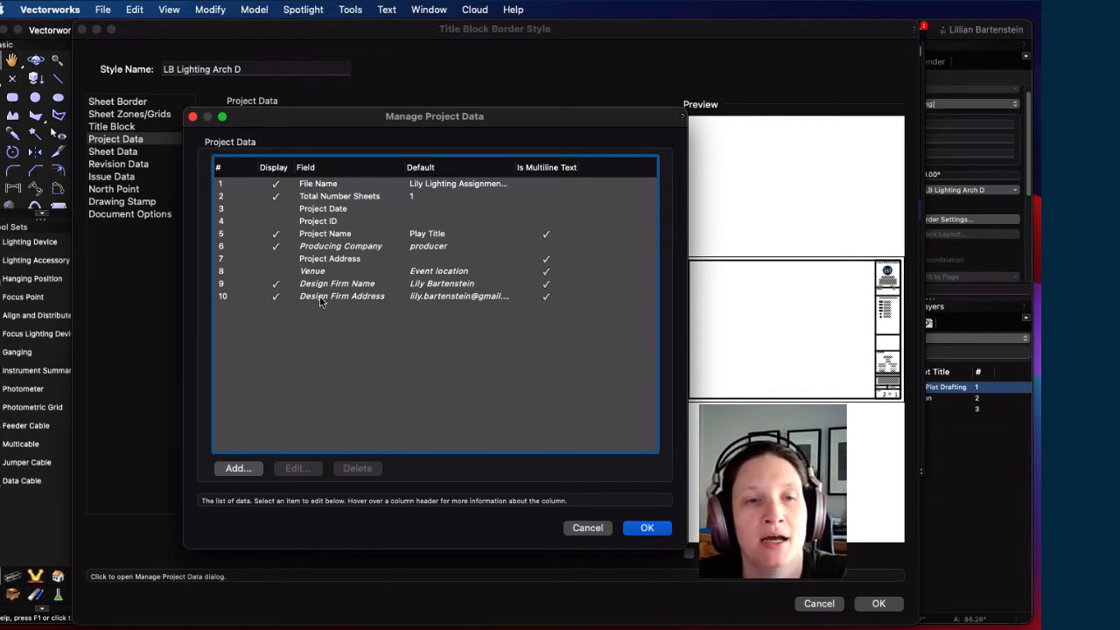
Step: Inspect the Design Firm Name and Design Firm Address fields without changes, then close Manage Project Data
left_click(423, 299)
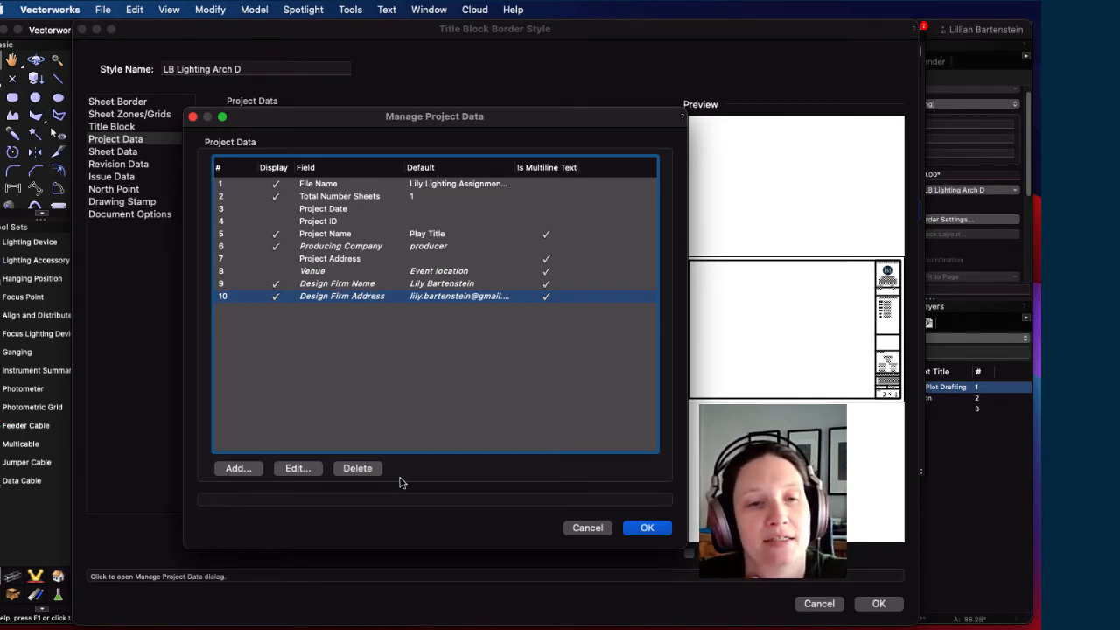
left_click(337, 283)
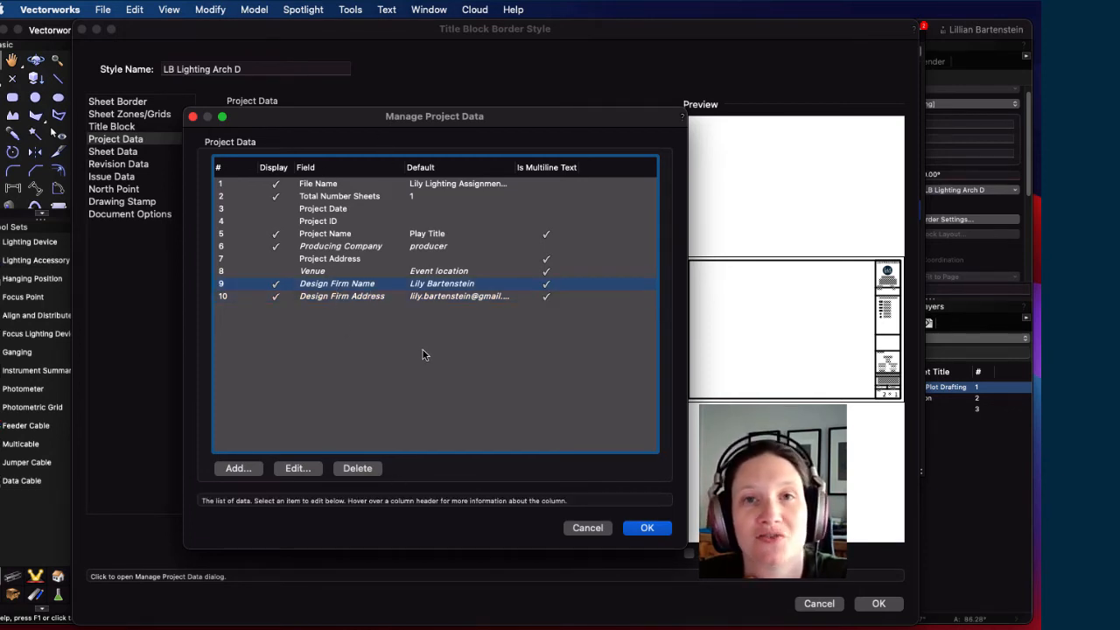
left_click(297, 468)
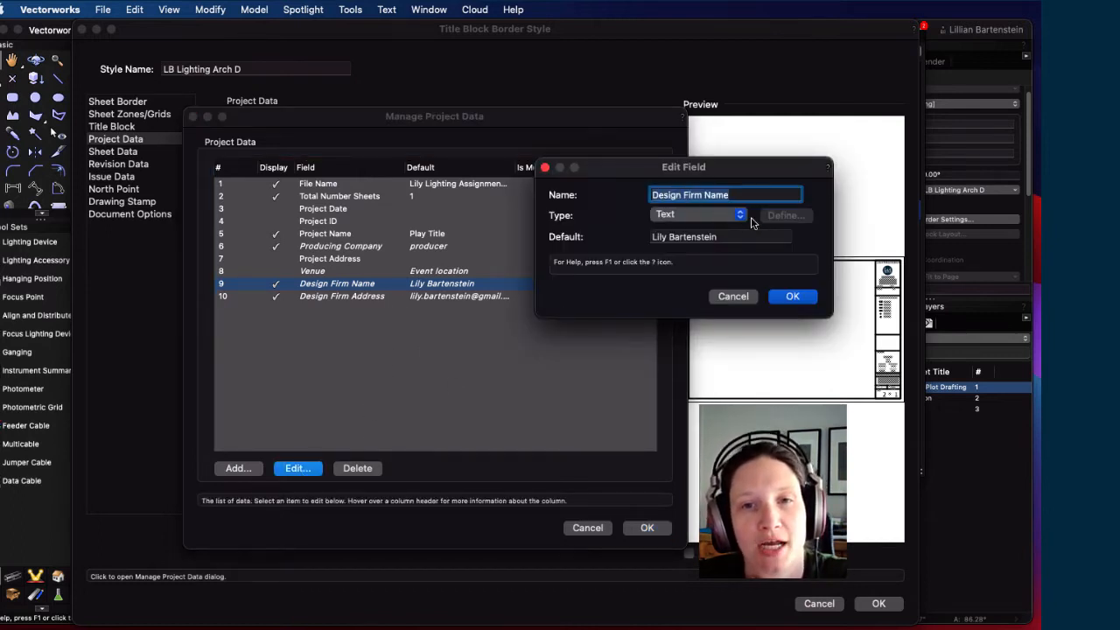
left_click(731, 296)
left_click(324, 295)
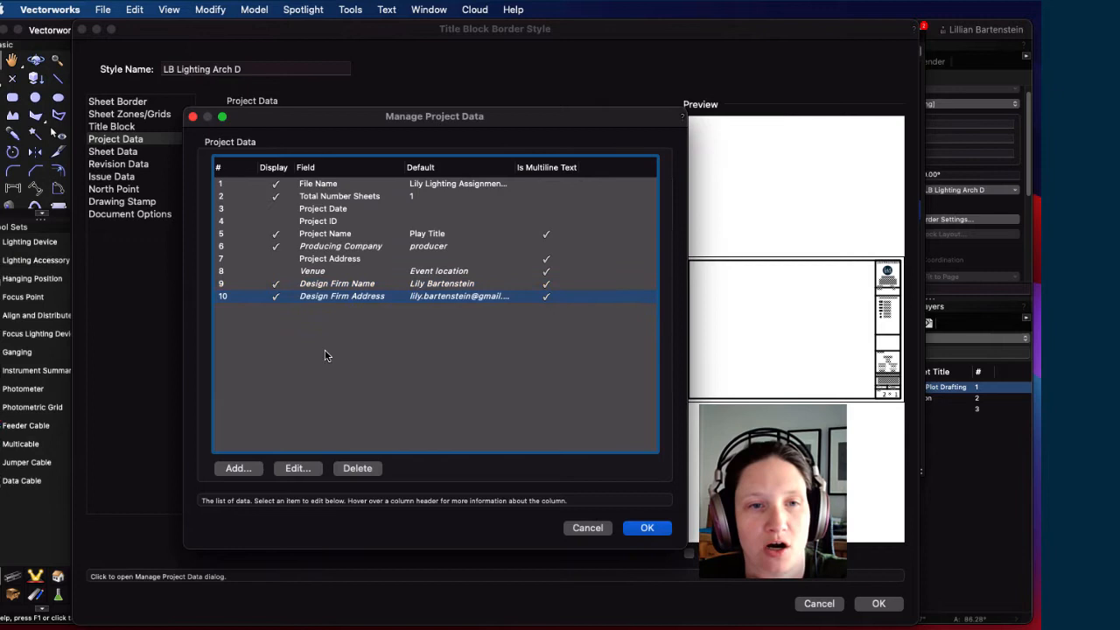
left_click(297, 468)
left_click(769, 237)
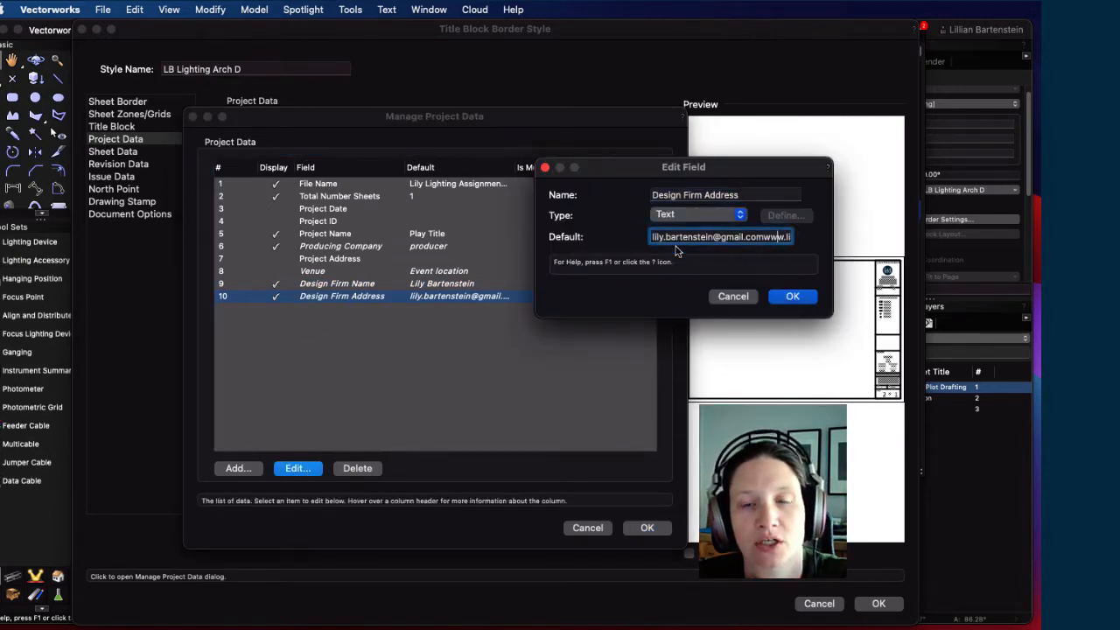
left_click(731, 296)
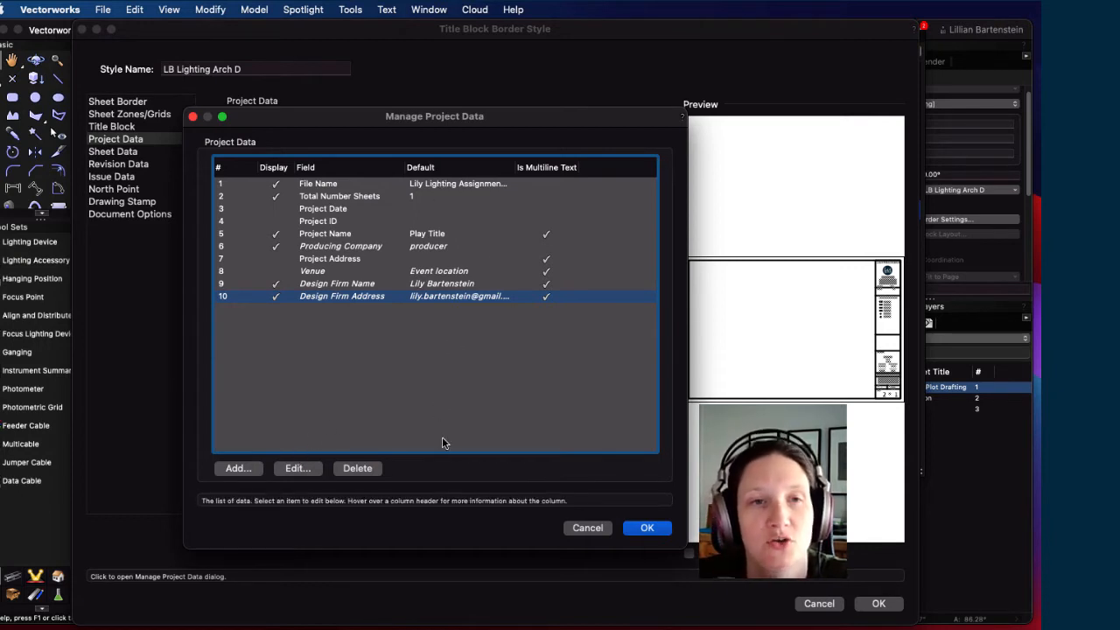
left_click(646, 528)
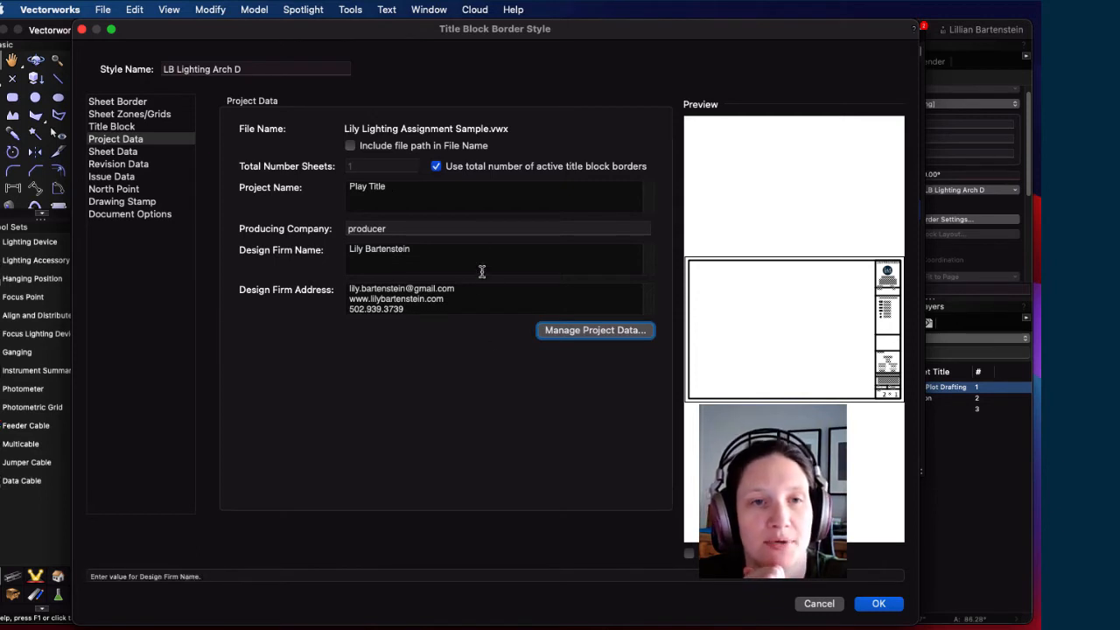
Step: Go to the Sheet Data page and open Manage Sheet Data to review its 16 fields
left_click(138, 153)
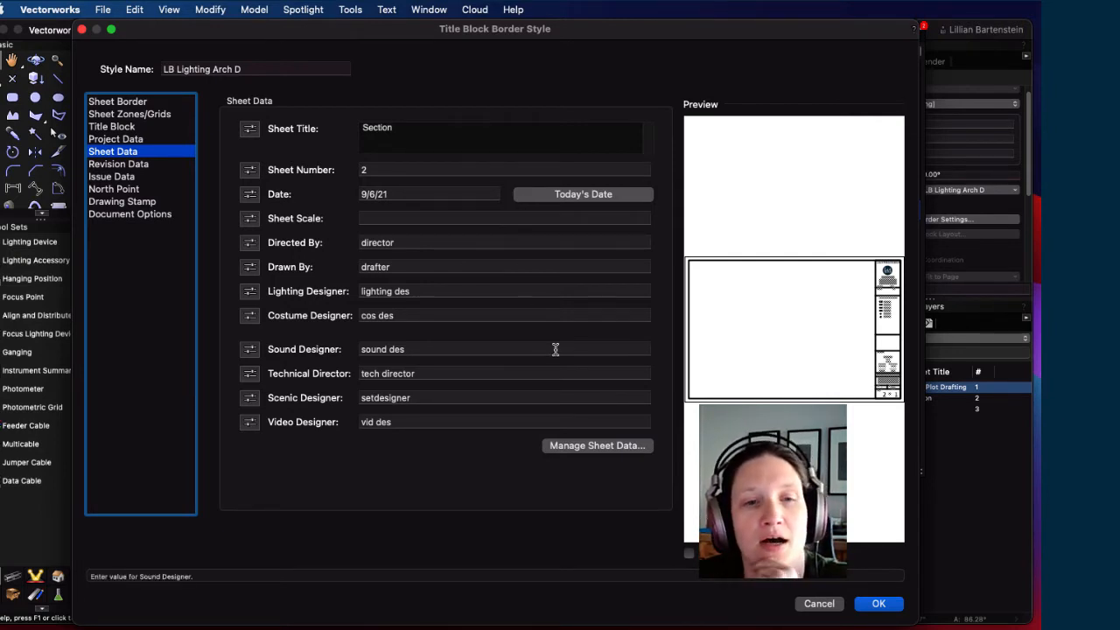
left_click(588, 448)
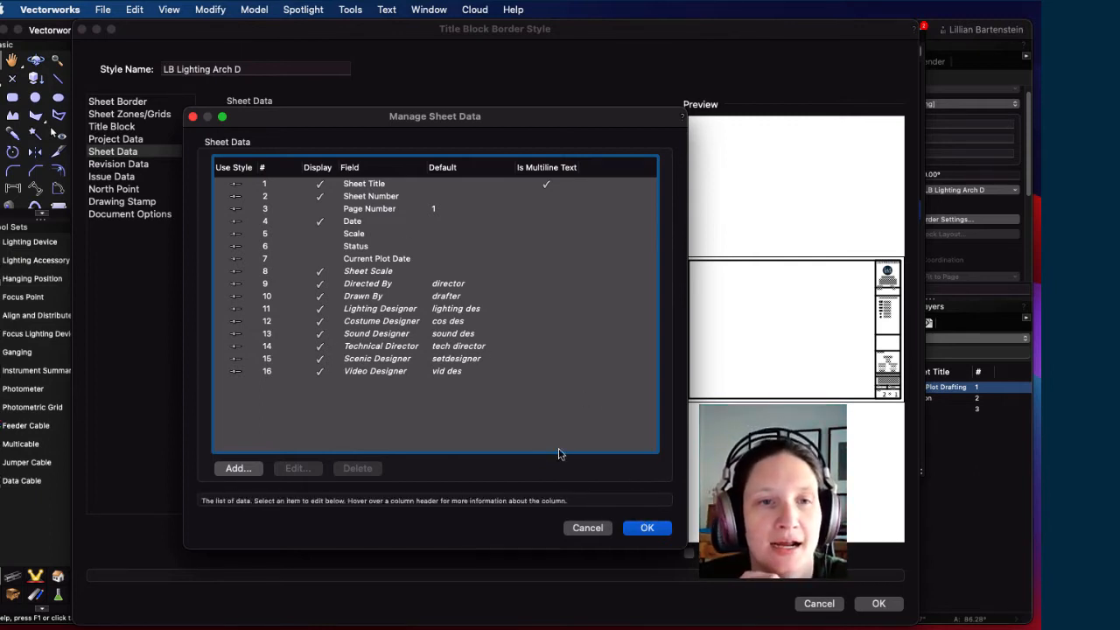
Step: Accept the sheet data fields, then open the title block's graphical layout for editing from the Title Block pane
left_click(646, 529)
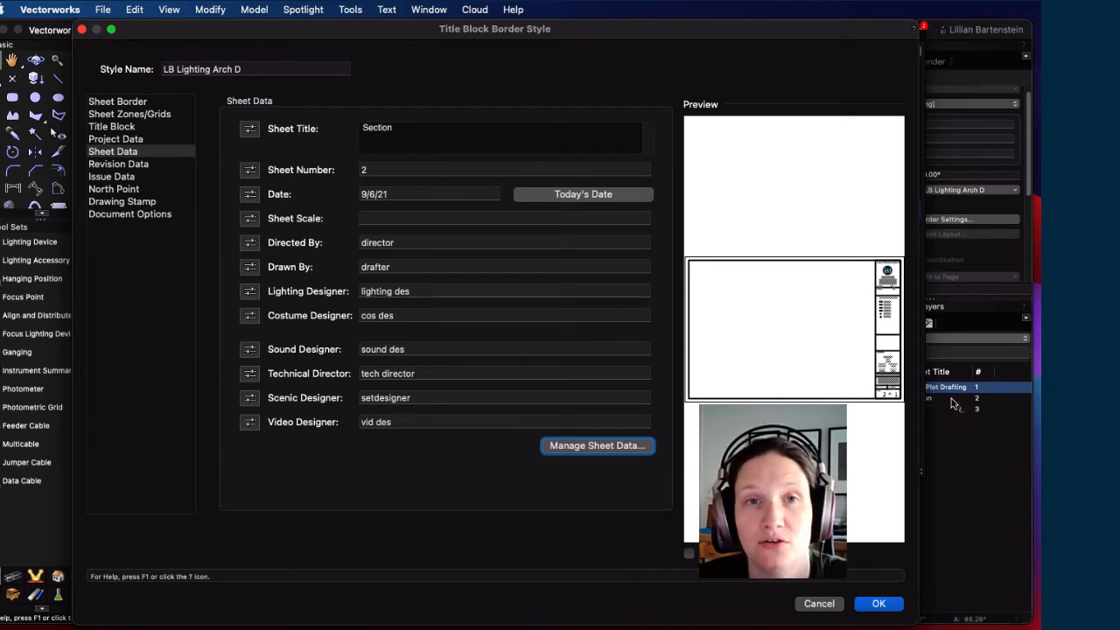
left_click_drag(845, 25, 734, 29)
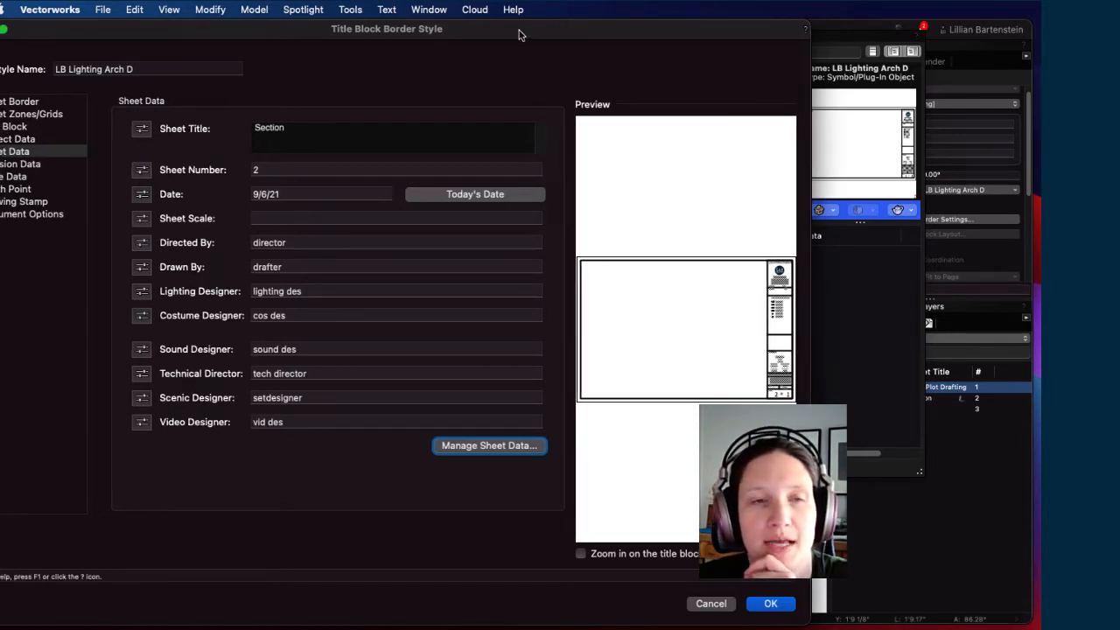
left_click_drag(518, 30, 632, 29)
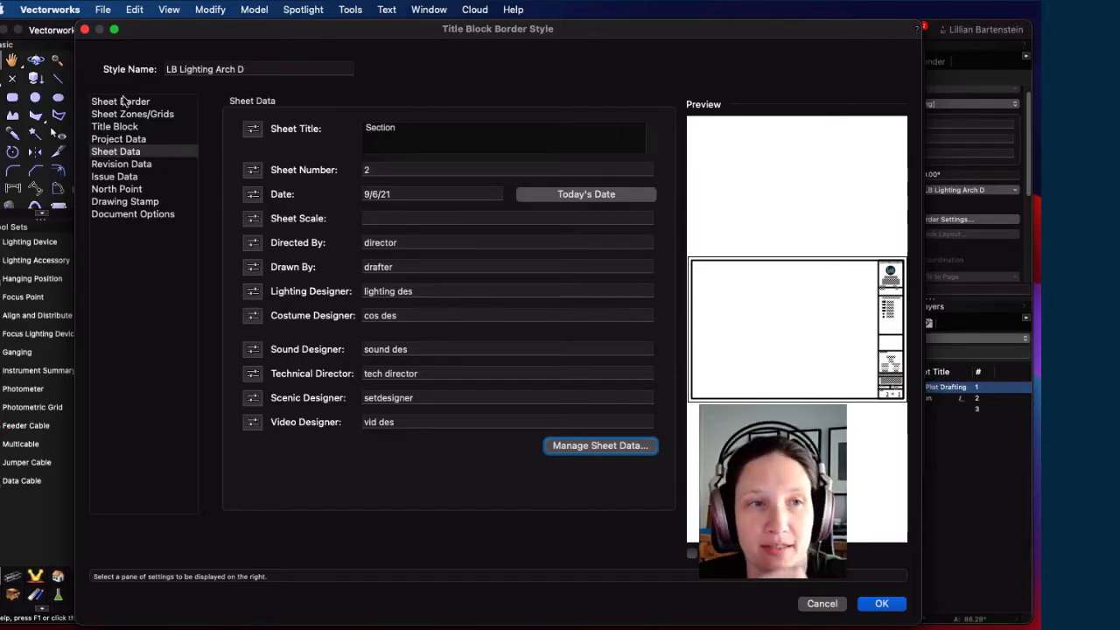
left_click(131, 127)
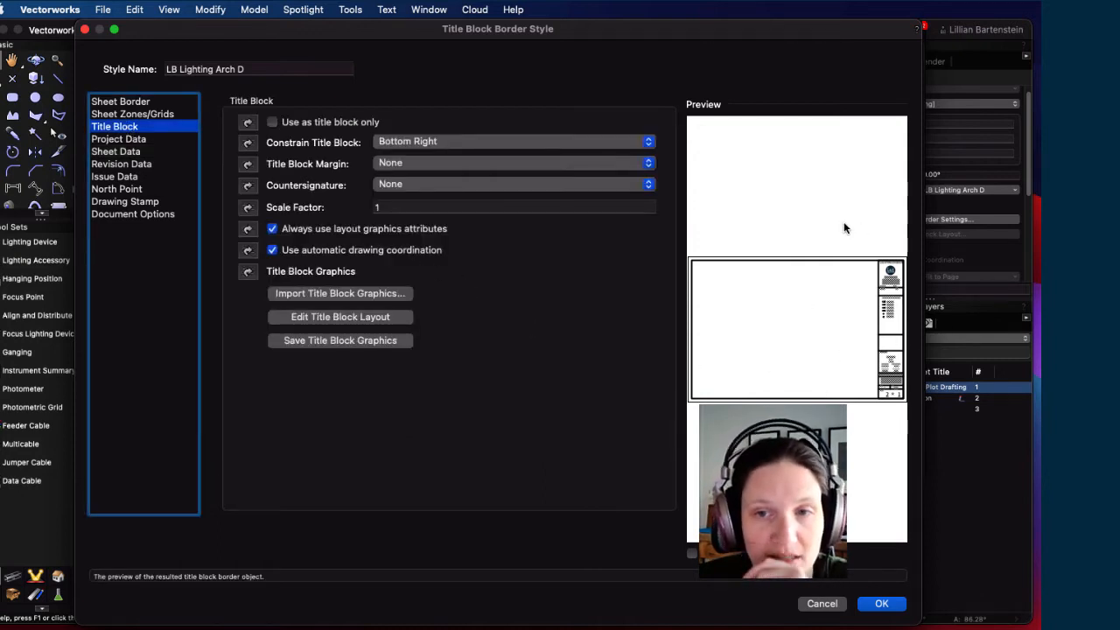
left_click(358, 320)
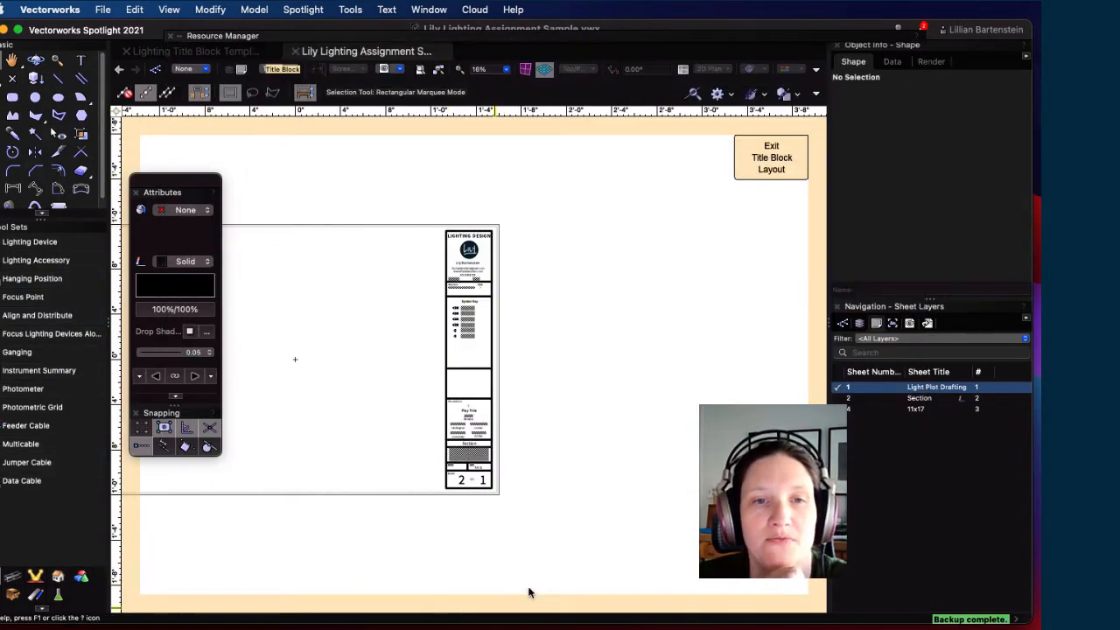
scroll(353, 446, "up", 4)
scroll(497, 423, "up", 6)
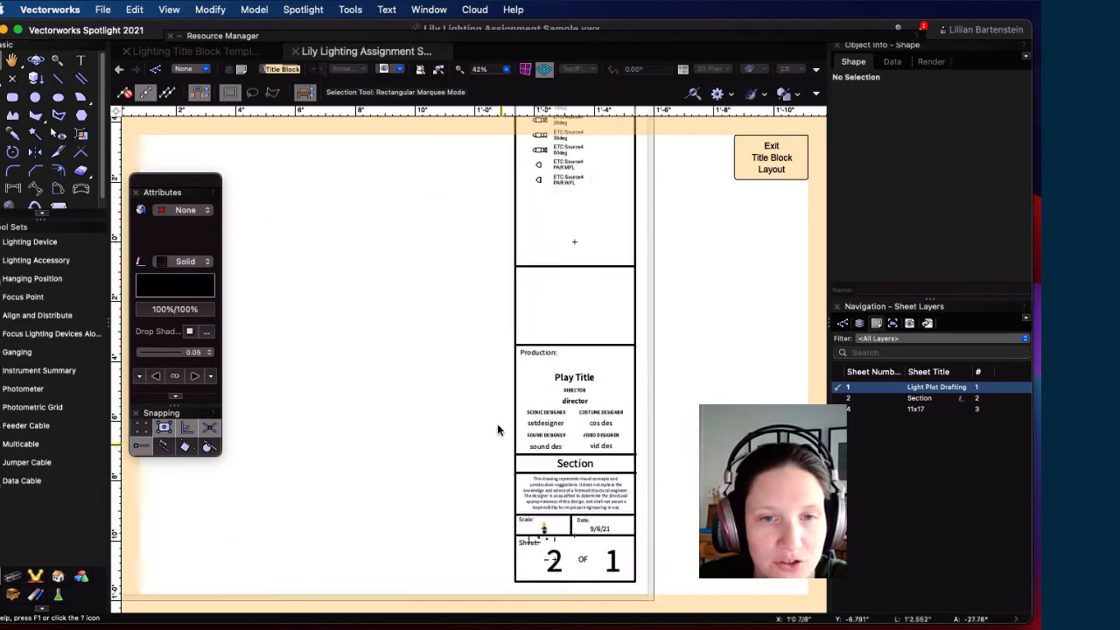
middle_click_drag(492, 422, 277, 287)
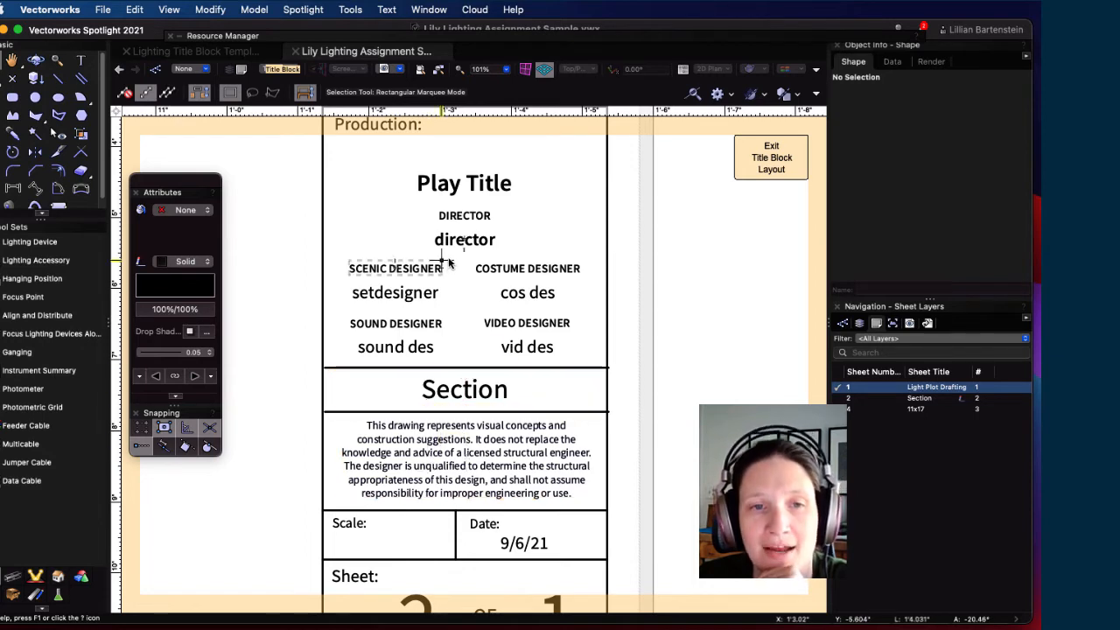
scroll(464, 282, "up", 5)
scroll(464, 283, "left", 2)
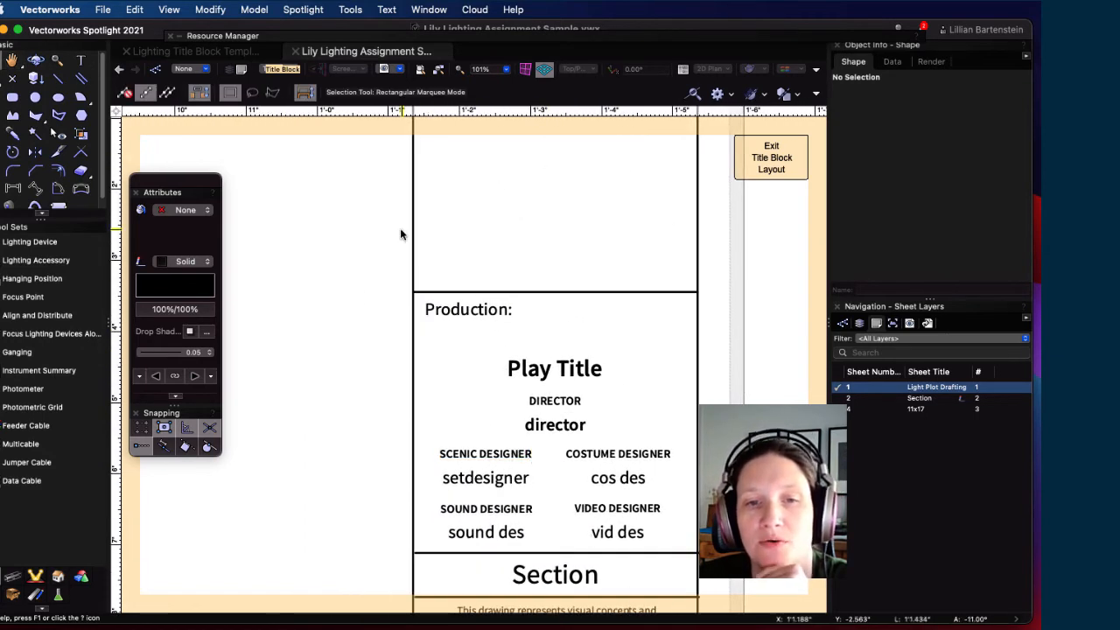
mouse_move(552, 226)
middle_mouse_down()
mouse_move(545, 407)
mouse_move(563, 522)
middle_mouse_up()
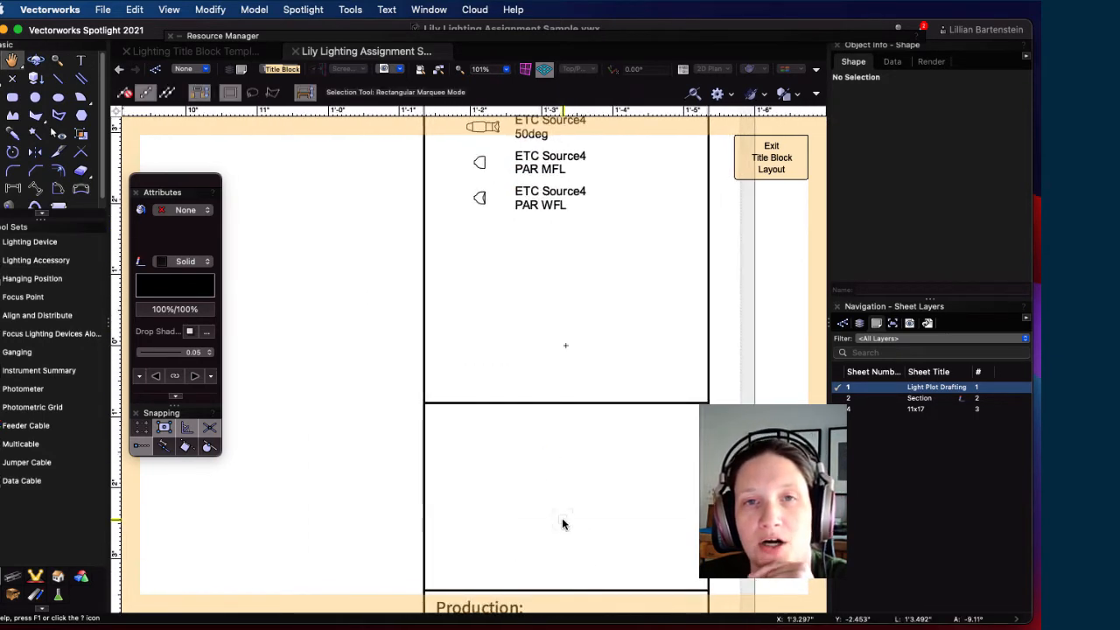
scroll(635, 416, "down", 3)
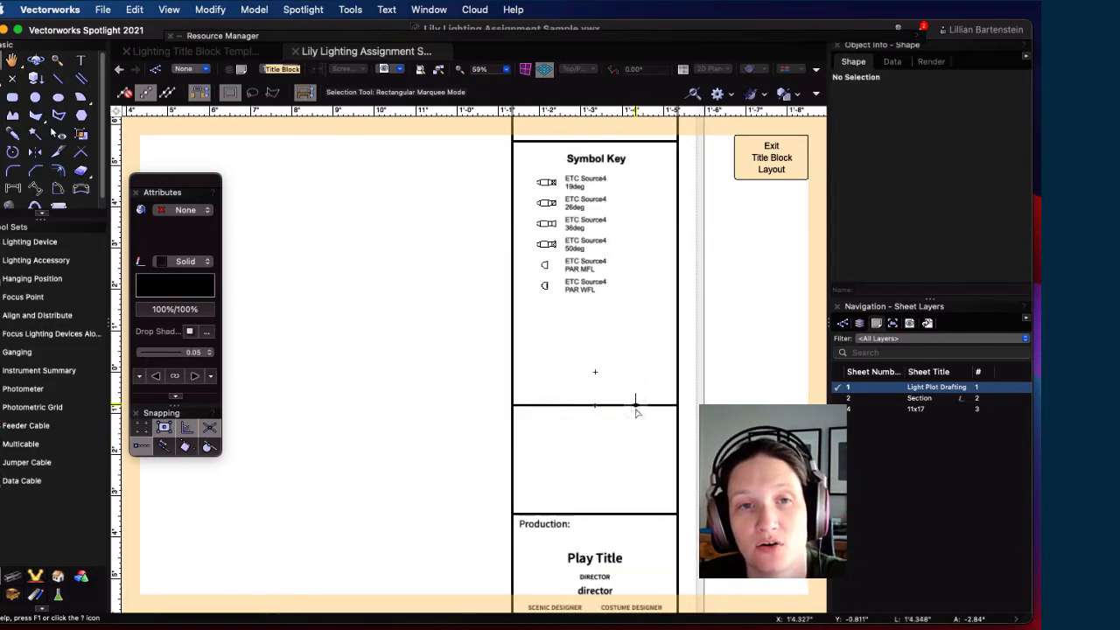
middle_click_drag(620, 232, 601, 486)
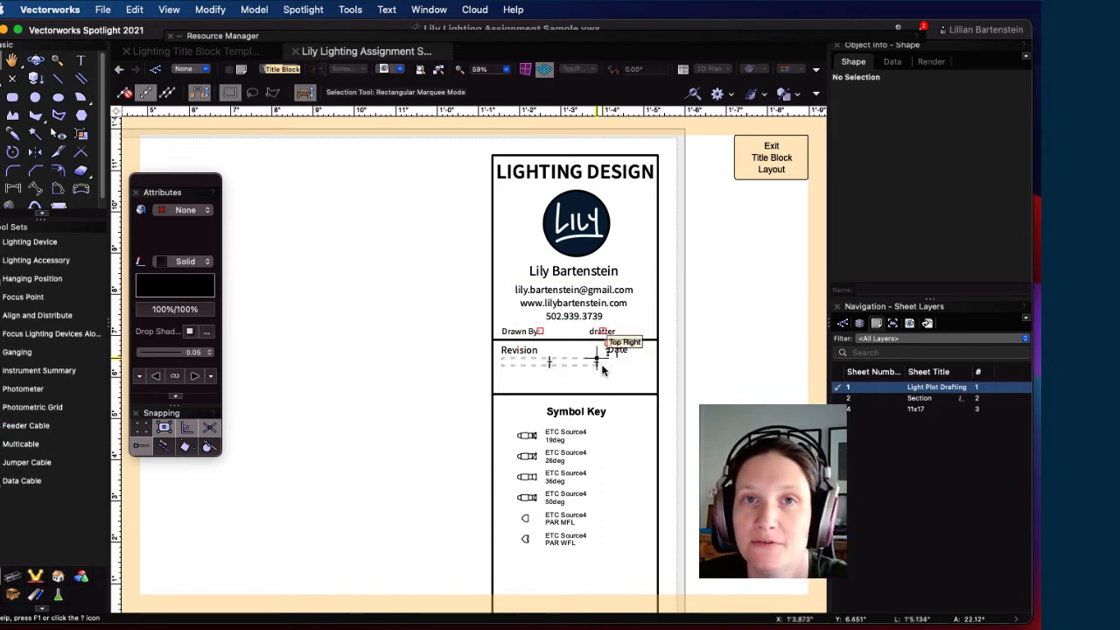
scroll(538, 468, "down", 8)
scroll(538, 468, "down", 5)
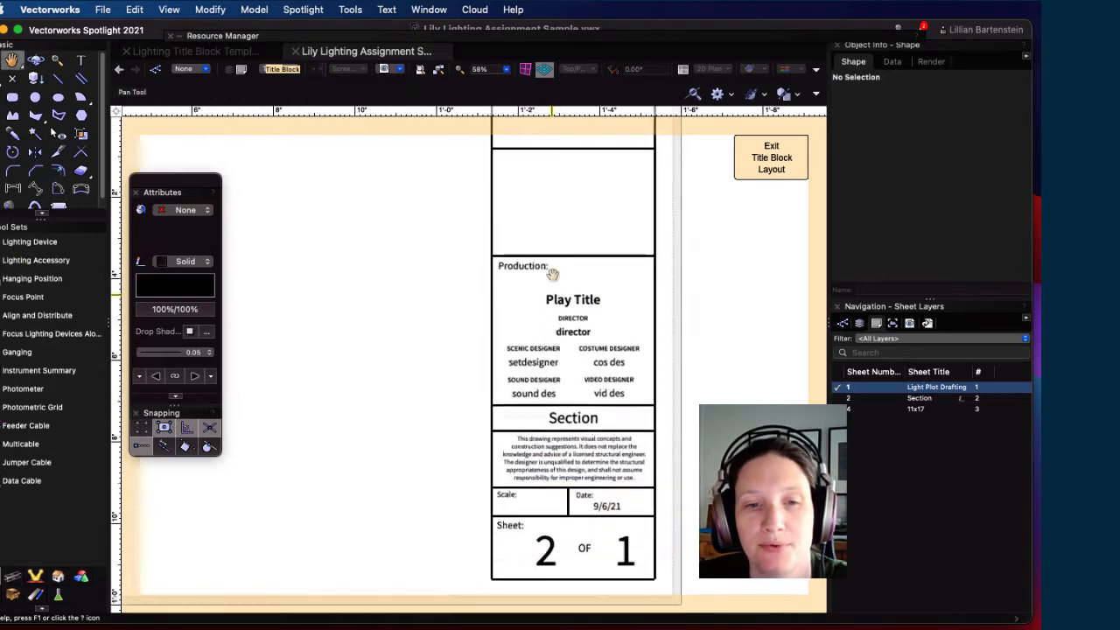
scroll(616, 341, "up", 3)
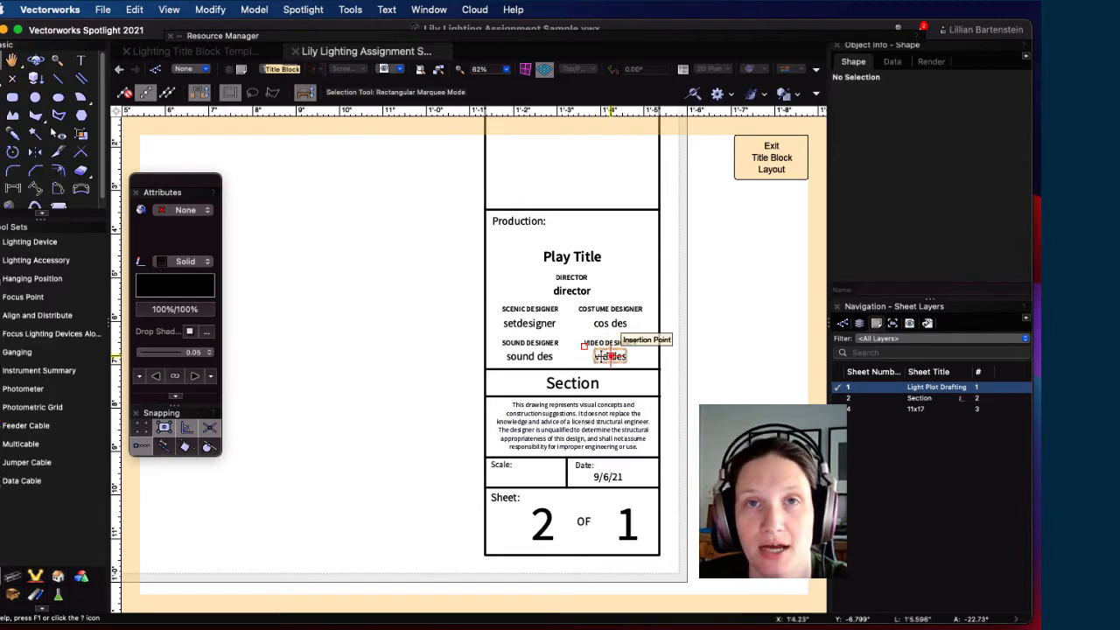
scroll(610, 354, "up", 5)
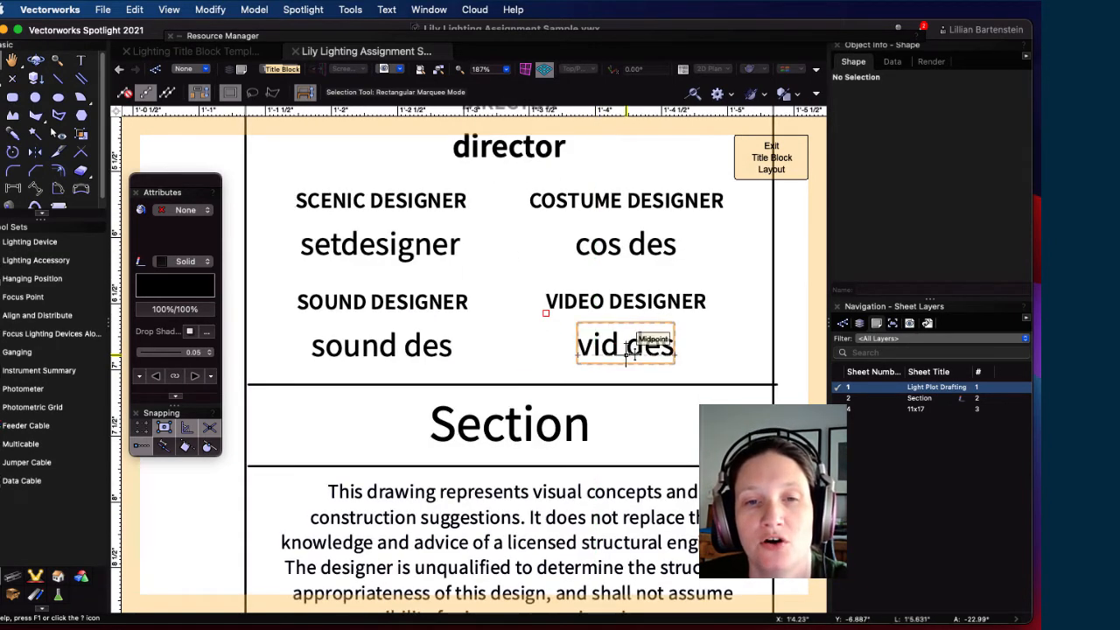
Step: Keep the vid des text linked as Link Value to Parameter Sheet Data.Video Designer
left_click(622, 349)
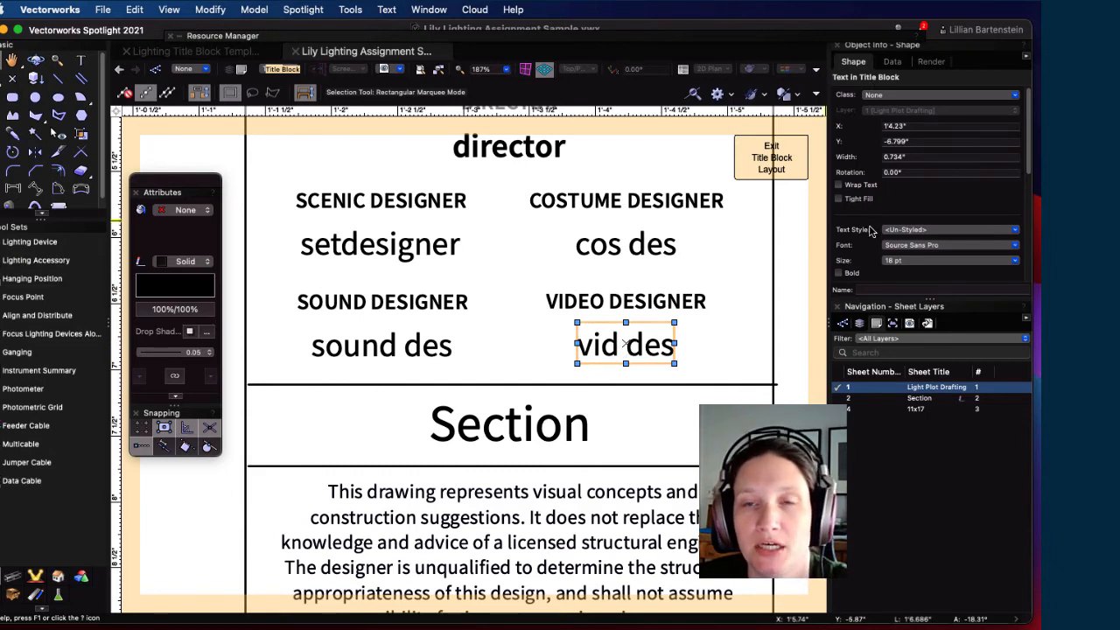
scroll(880, 211, "down", 4)
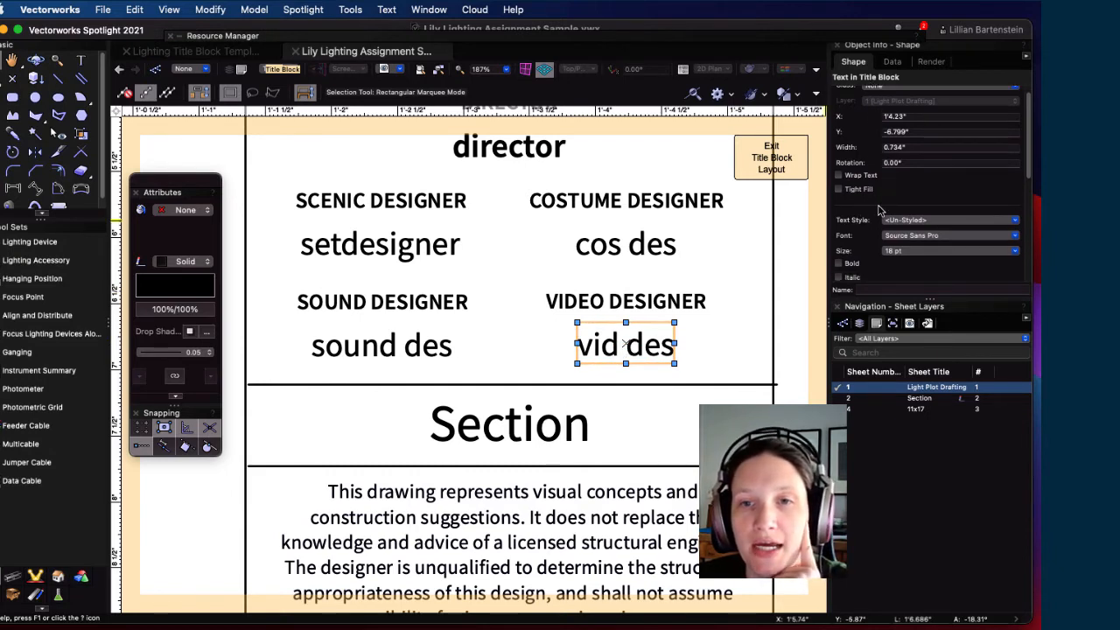
scroll(874, 202, "down", 6)
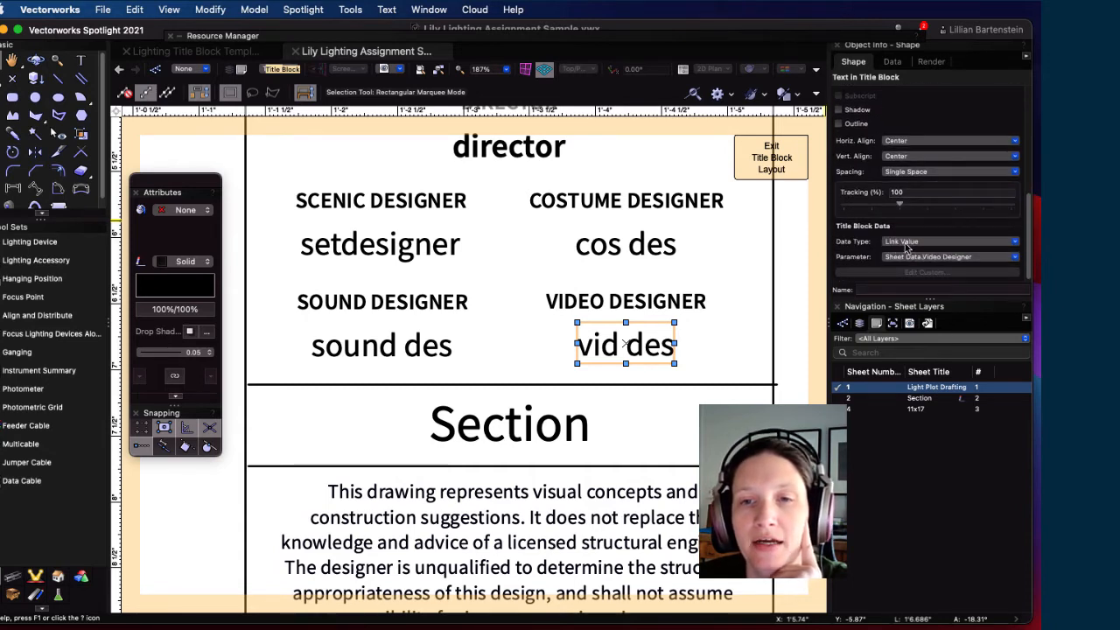
left_click(906, 243)
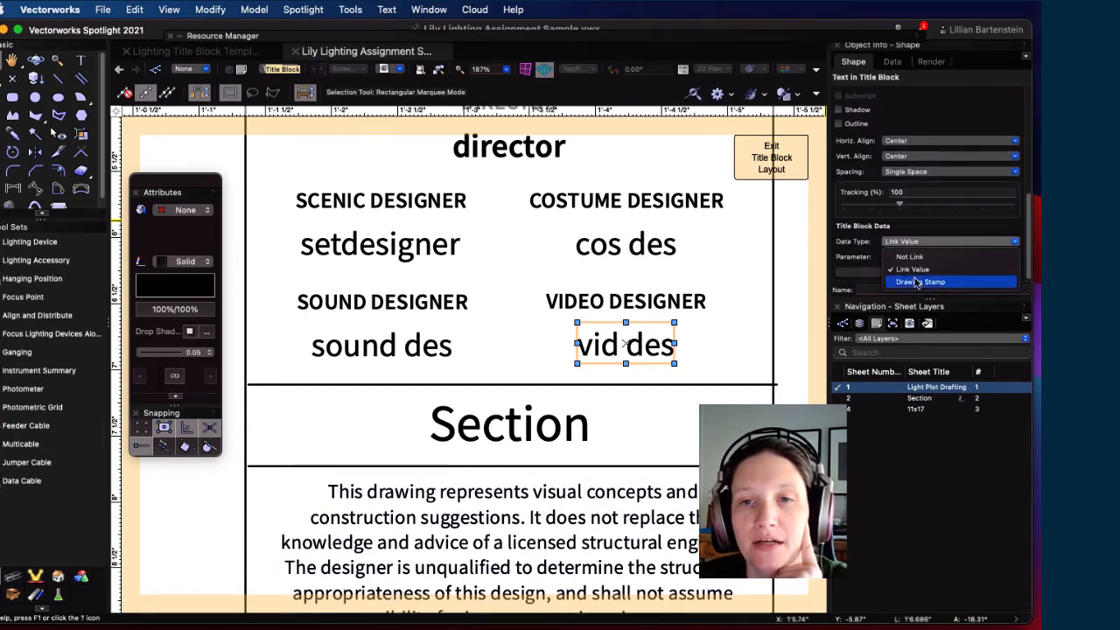
left_click(923, 272)
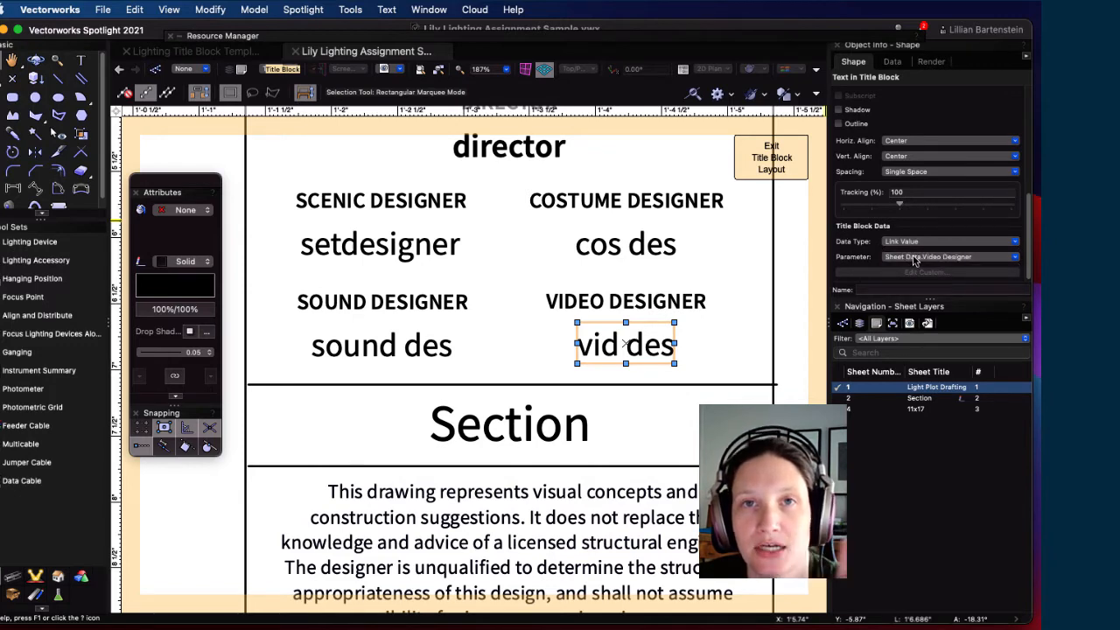
left_click(914, 258)
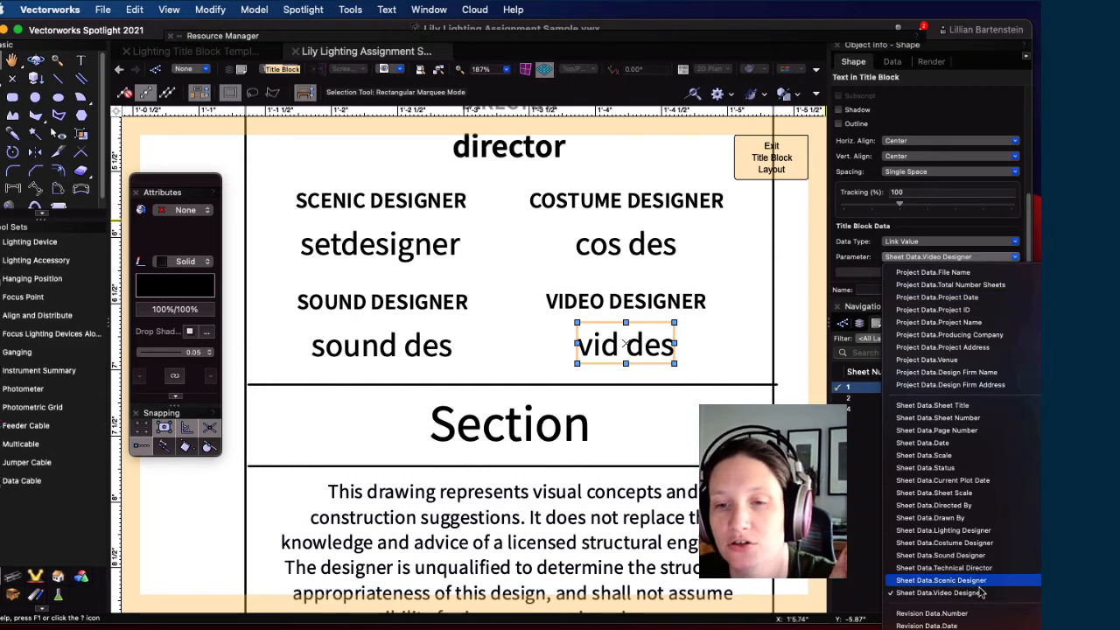
left_click(933, 594)
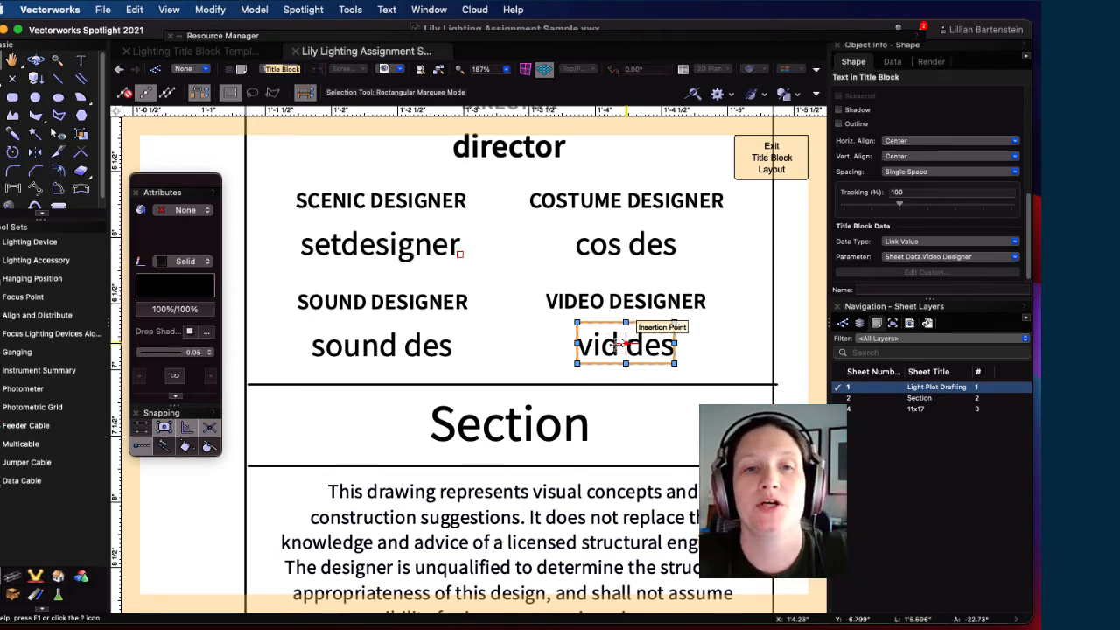
Step: Remove the underline from the Play Title text
scroll(448, 350, "down", 3)
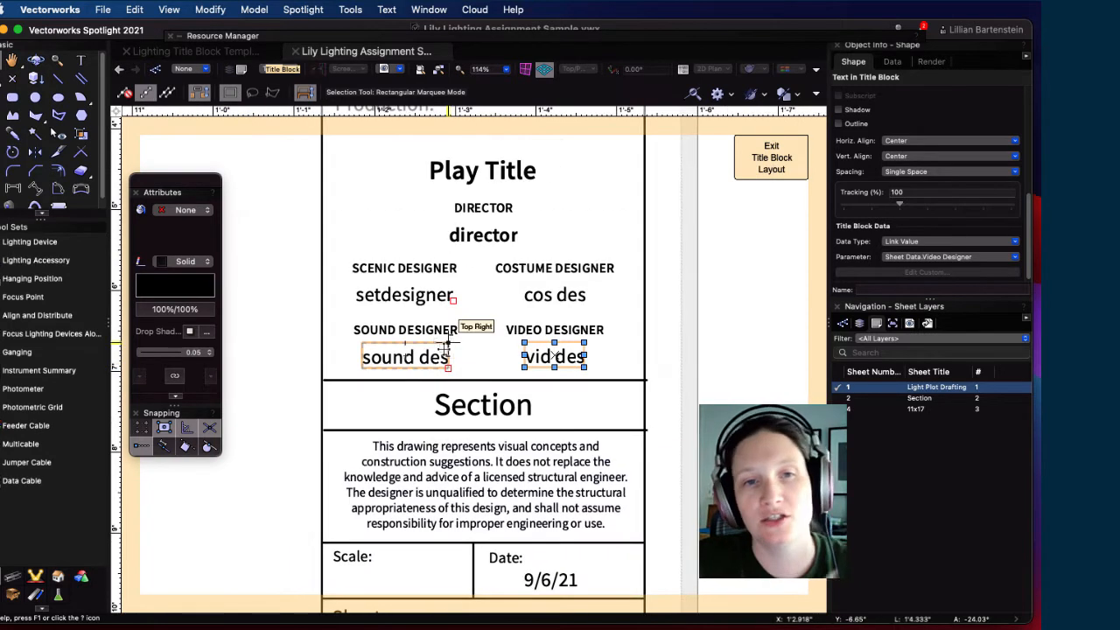
scroll(463, 337, "down", 3)
left_click(480, 236)
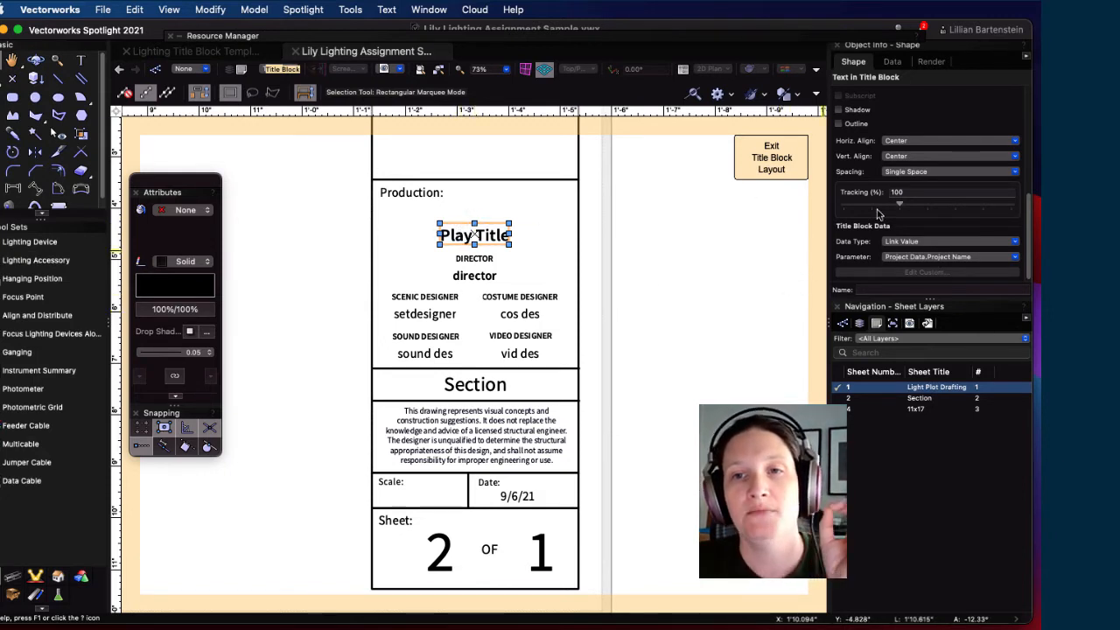
scroll(879, 217, "up", 5)
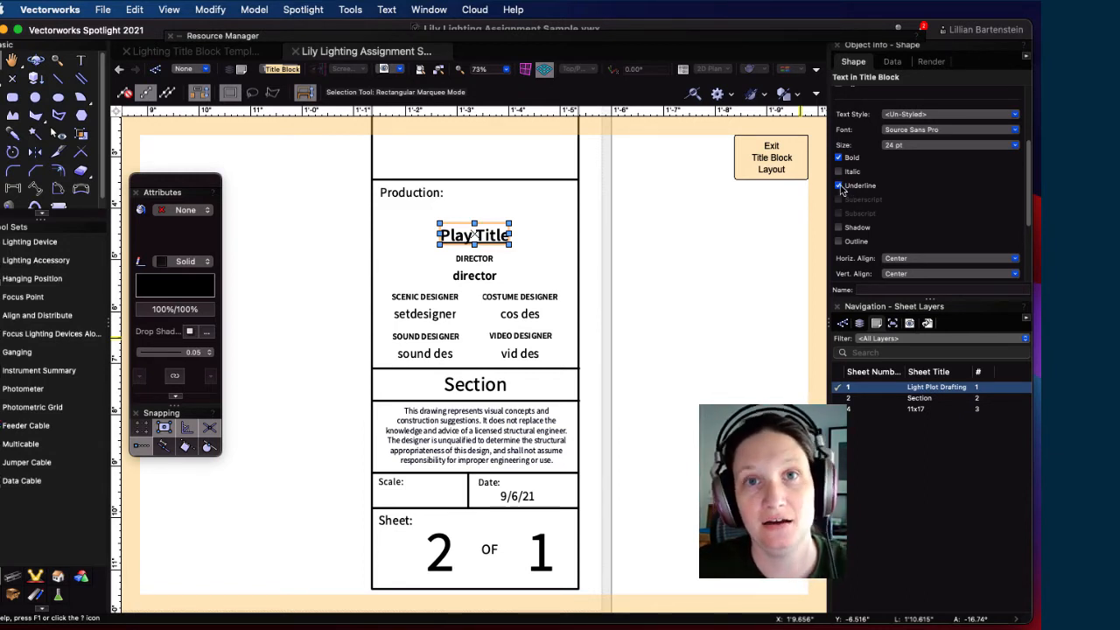
left_click(839, 186)
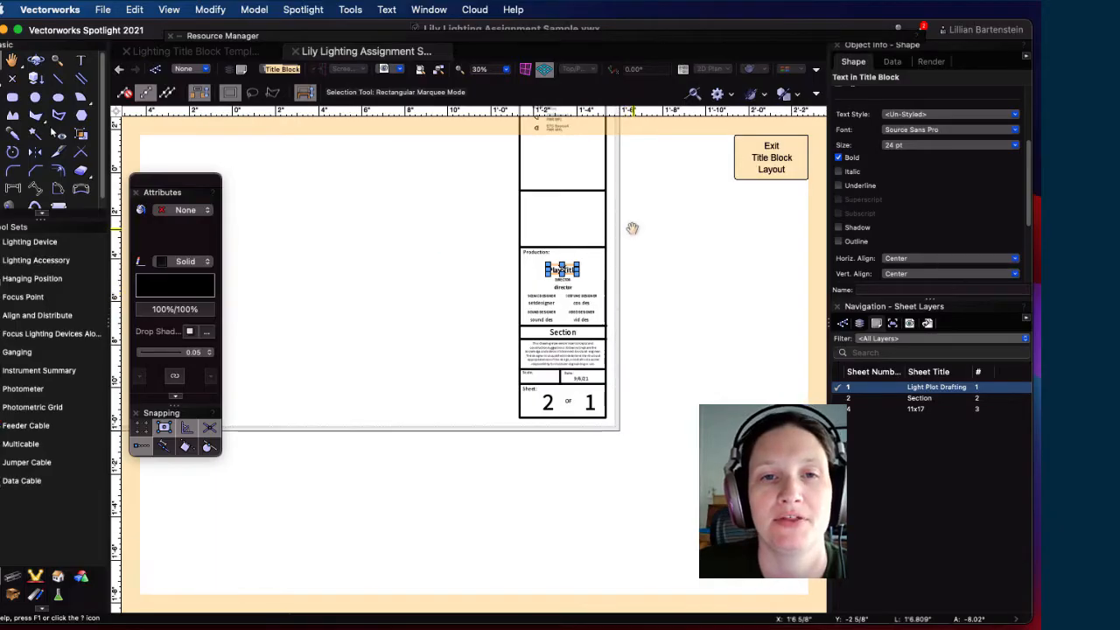
left_click_drag(630, 227, 620, 396)
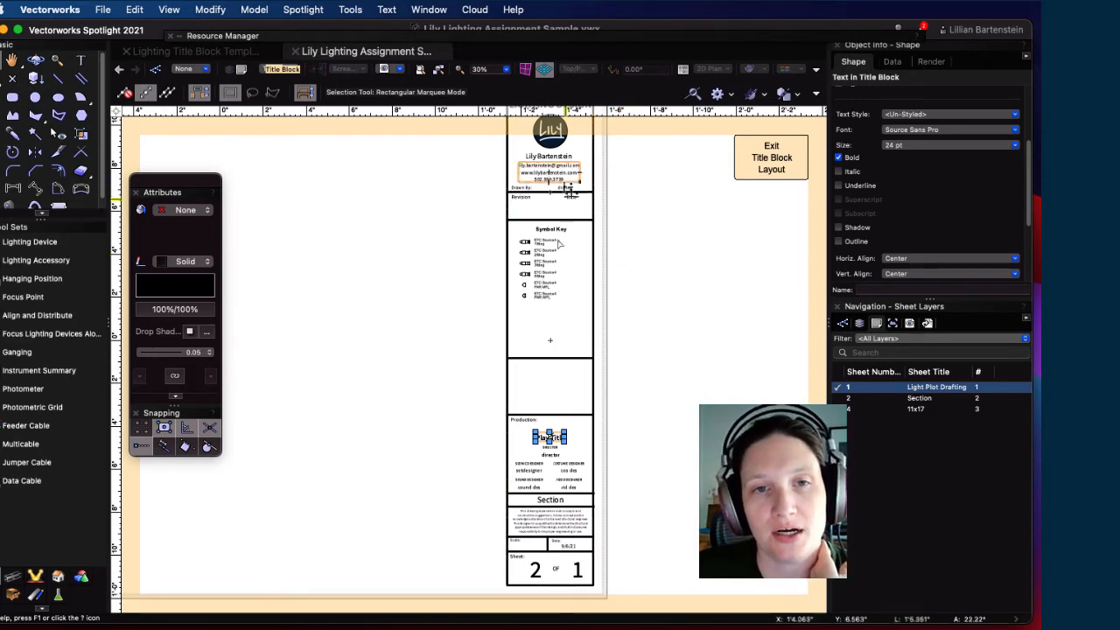
Step: Select the Symbol Key instrument summary and open its Build Summary List from Object Info
left_click(560, 262)
scroll(653, 252, "up", 5)
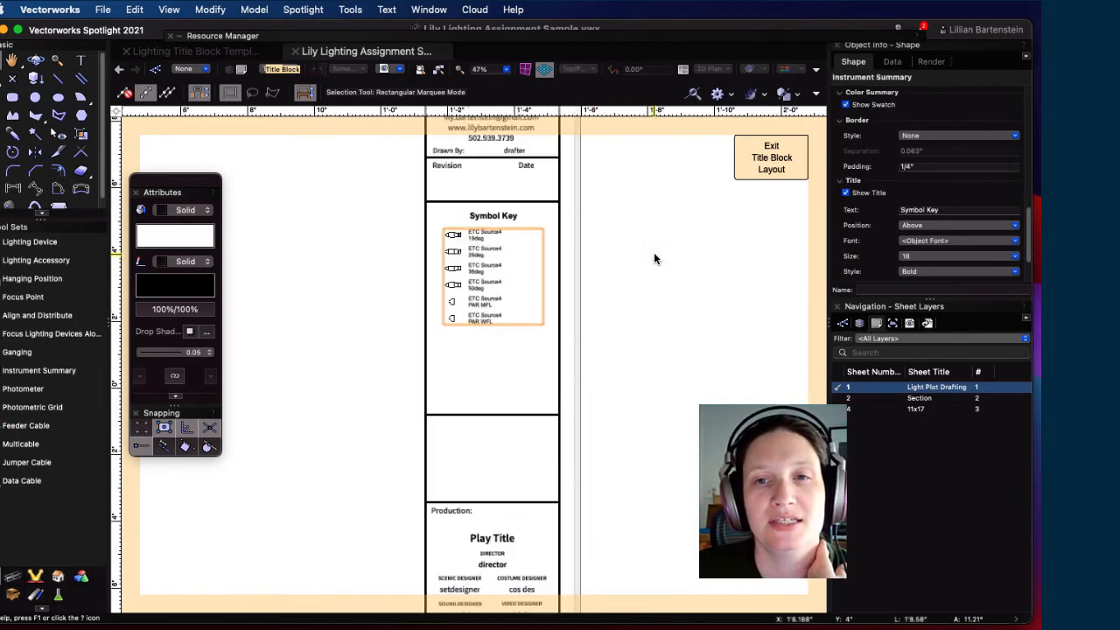
scroll(468, 238, "up", 2)
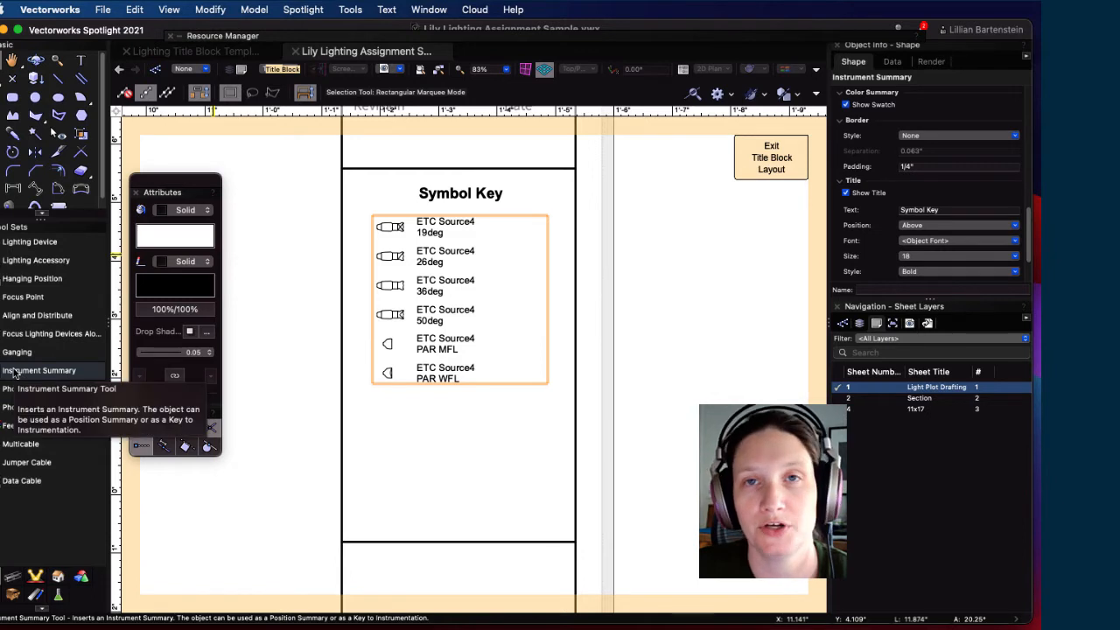
scroll(901, 155, "down", 5)
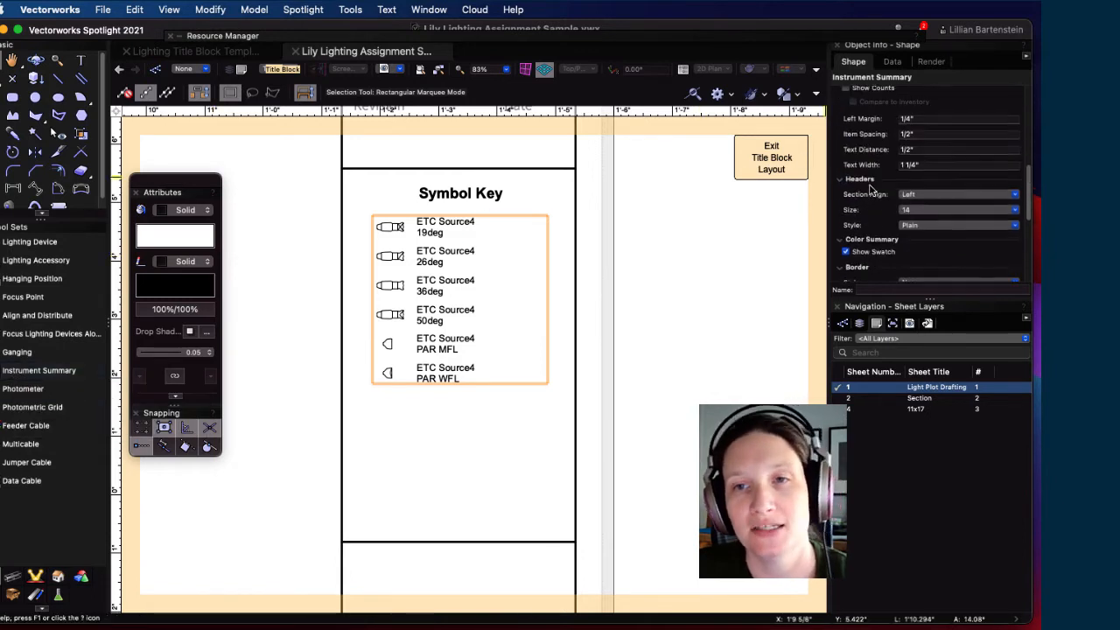
scroll(901, 156, "up", 5)
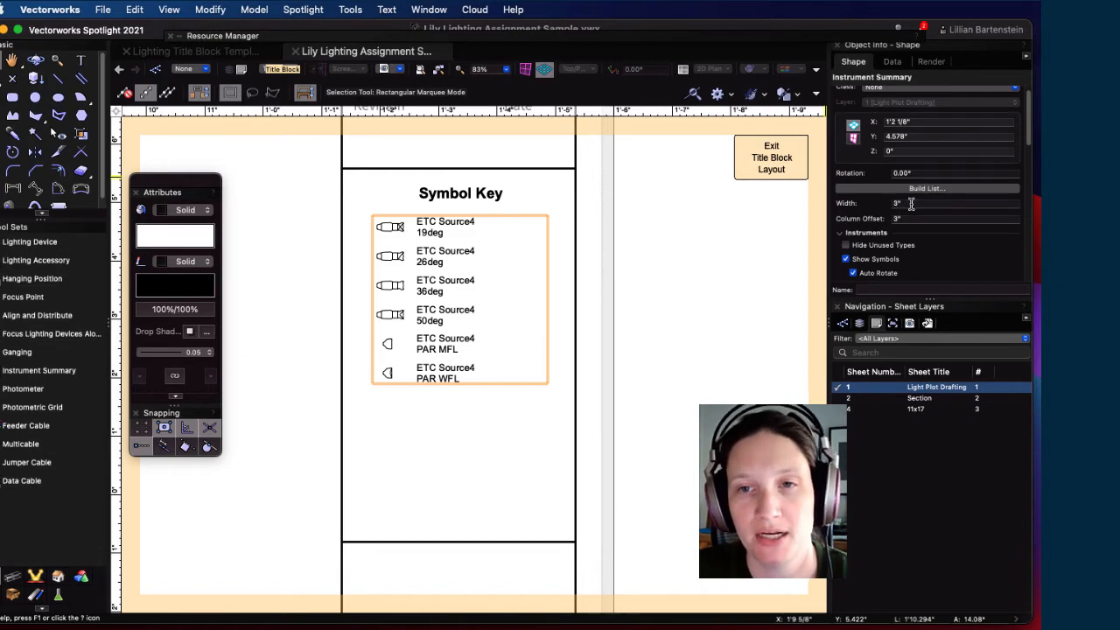
scroll(875, 215, "up", 1)
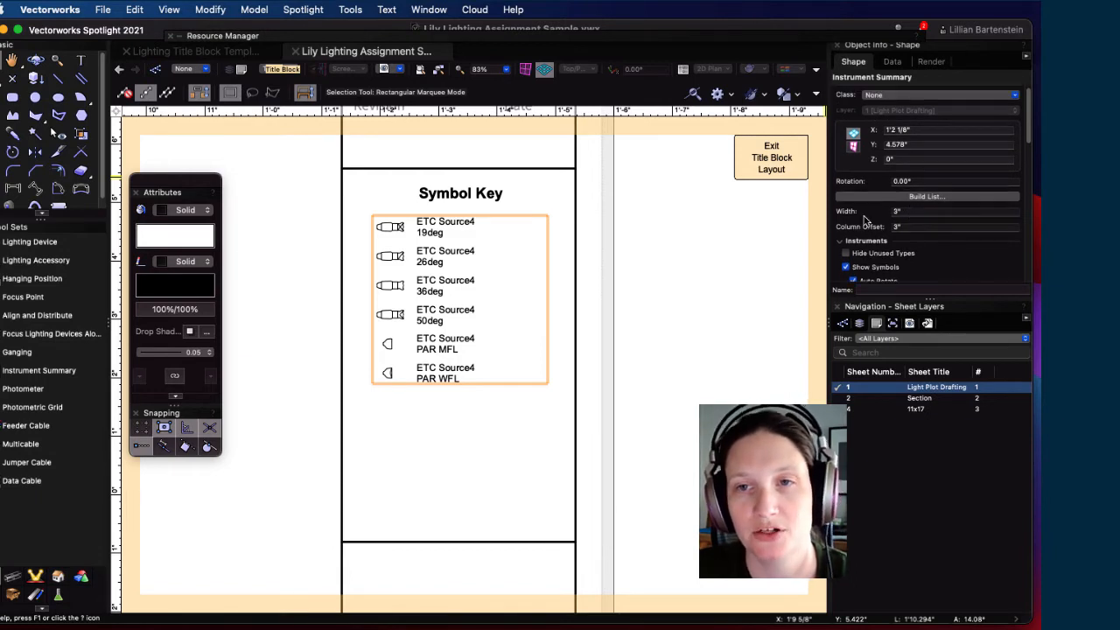
left_click(911, 198)
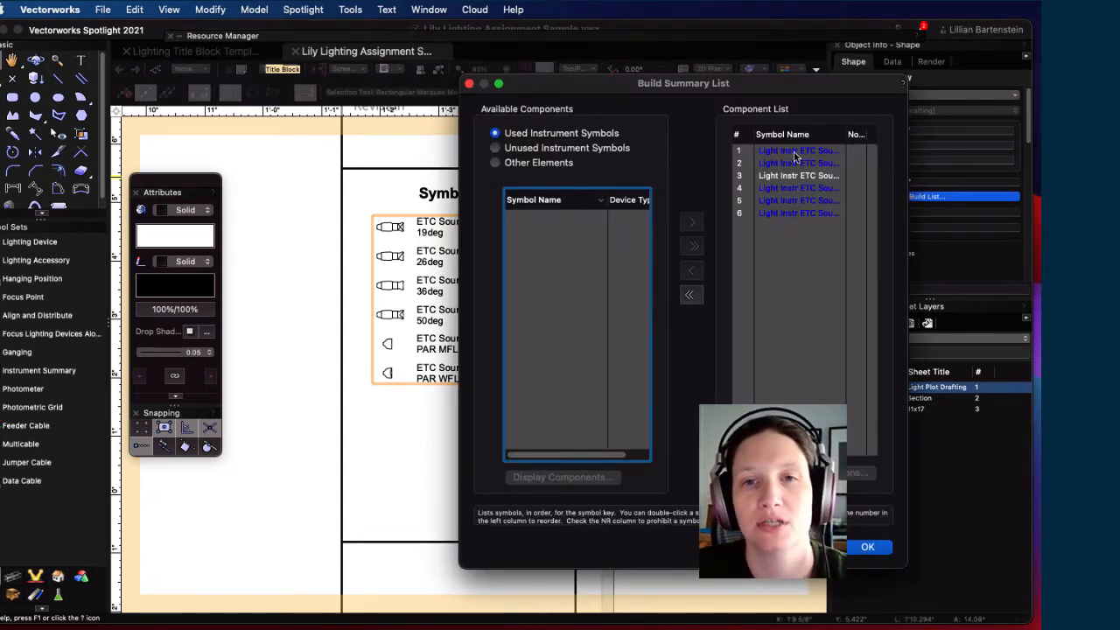
Step: Show the Other Elements list and widen the Build Summary List dialog and its No Rotation column
left_click(495, 148)
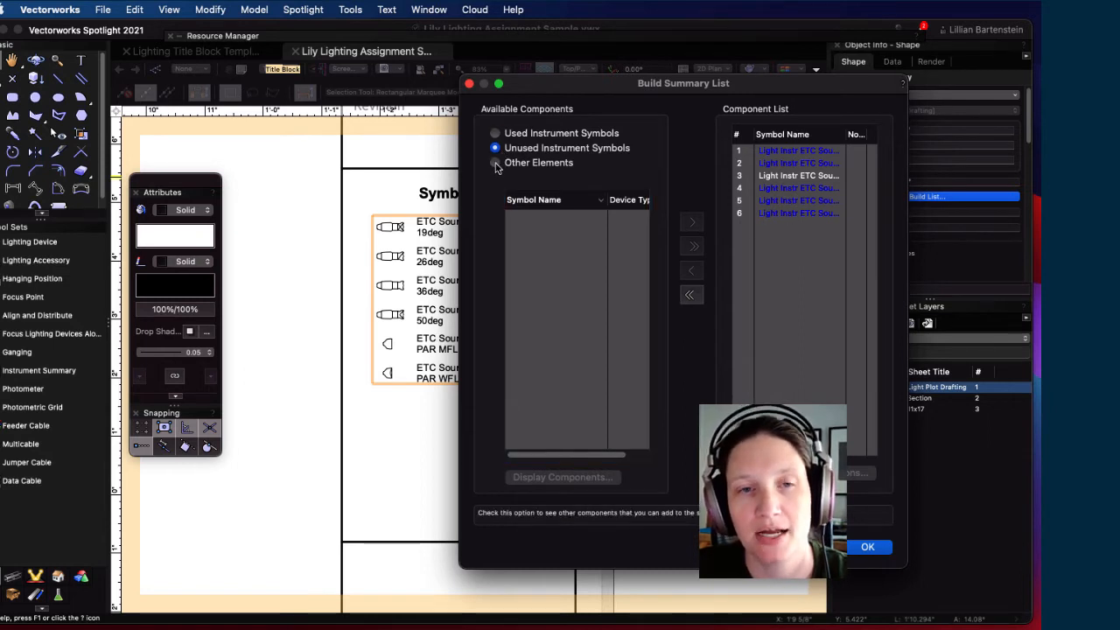
left_click(495, 162)
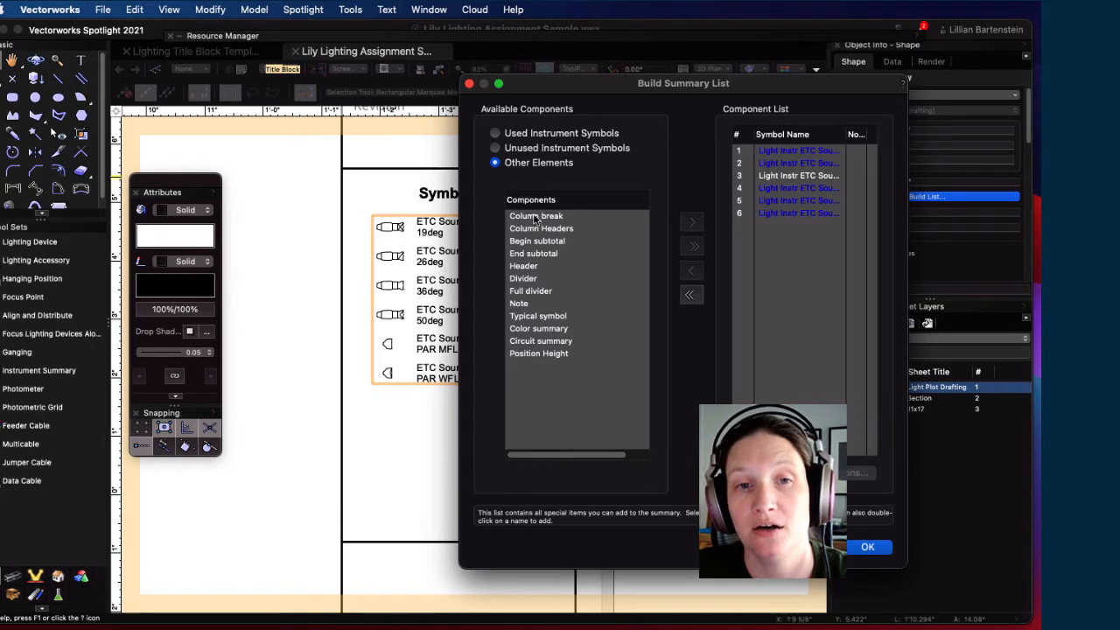
left_click(786, 274)
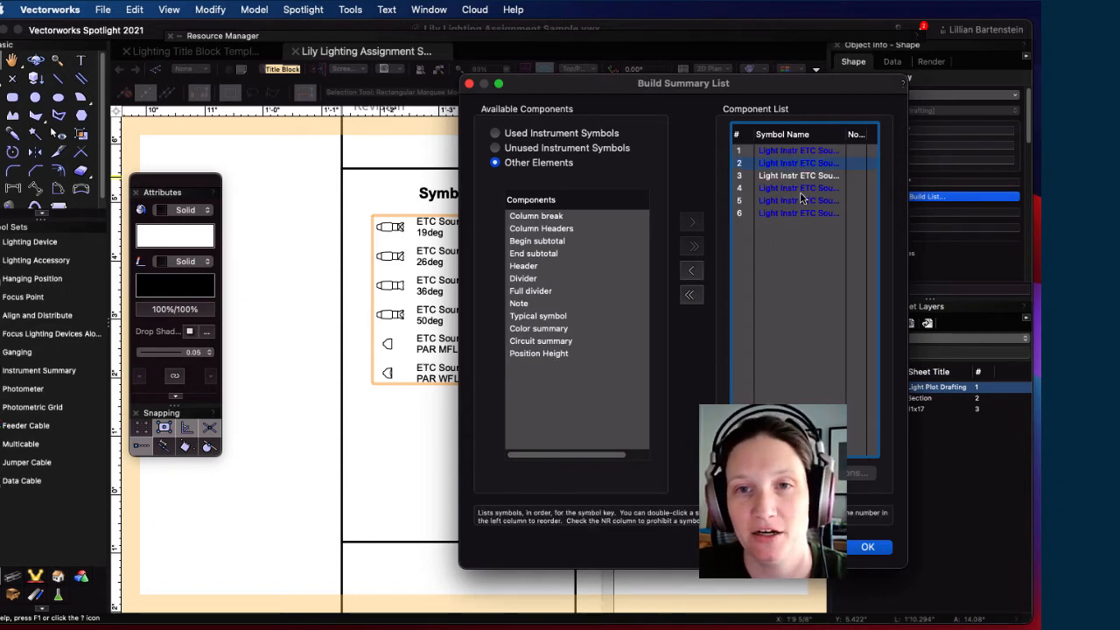
left_click_drag(908, 334, 987, 334)
left_click_drag(759, 88, 588, 110)
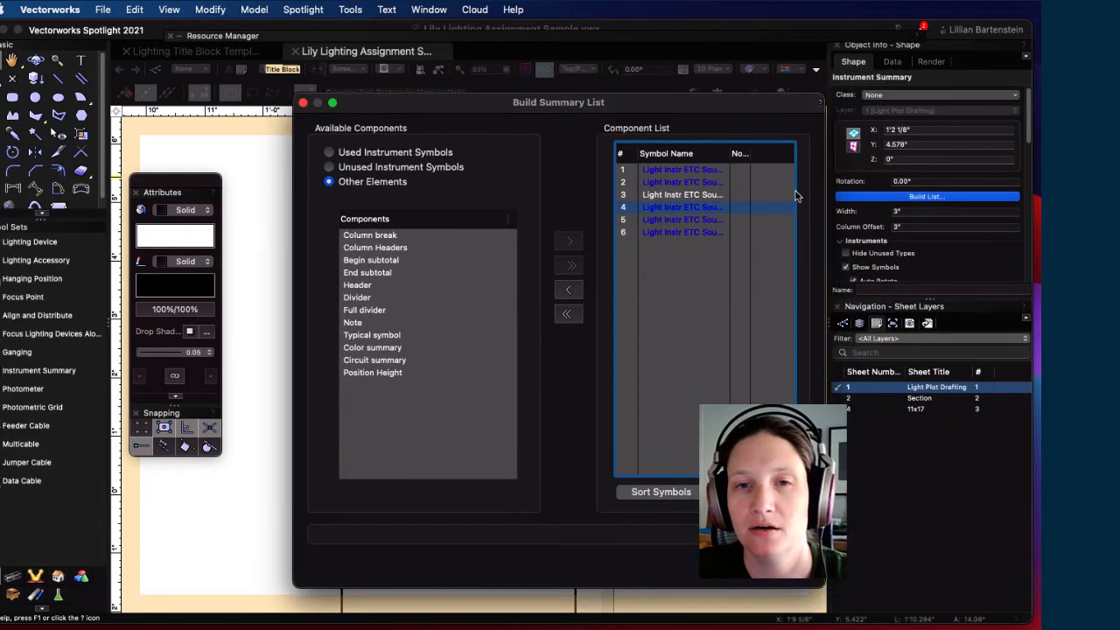
left_click_drag(827, 237, 971, 237)
left_click_drag(831, 153, 836, 184)
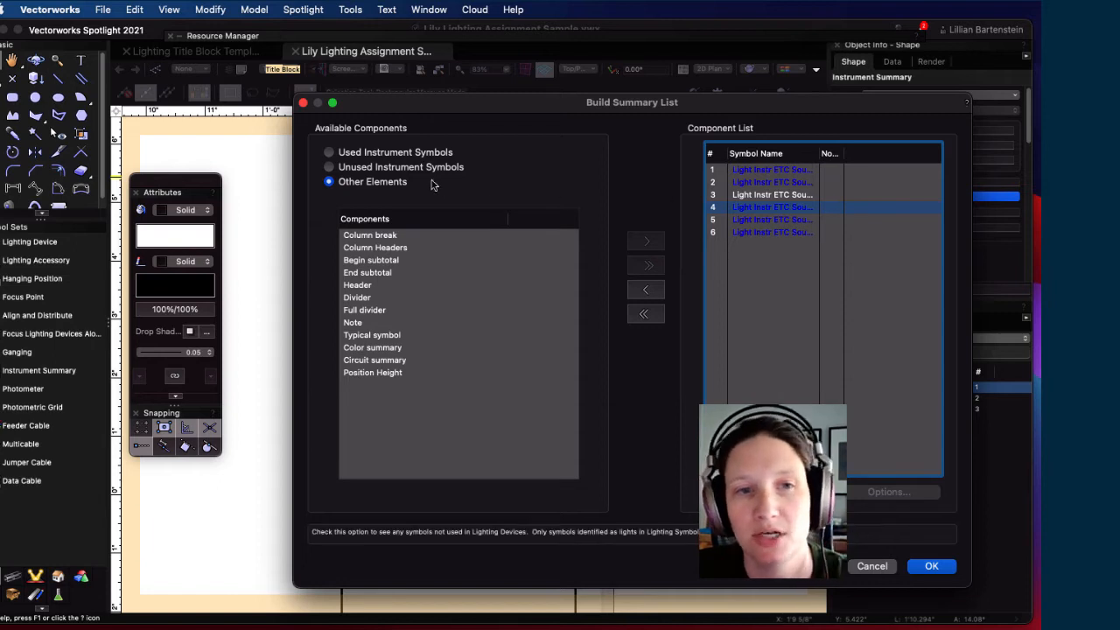
Step: Remove instrument rows 5 and 6 from the Component List, leaving four, and show Other Elements
left_click(411, 155)
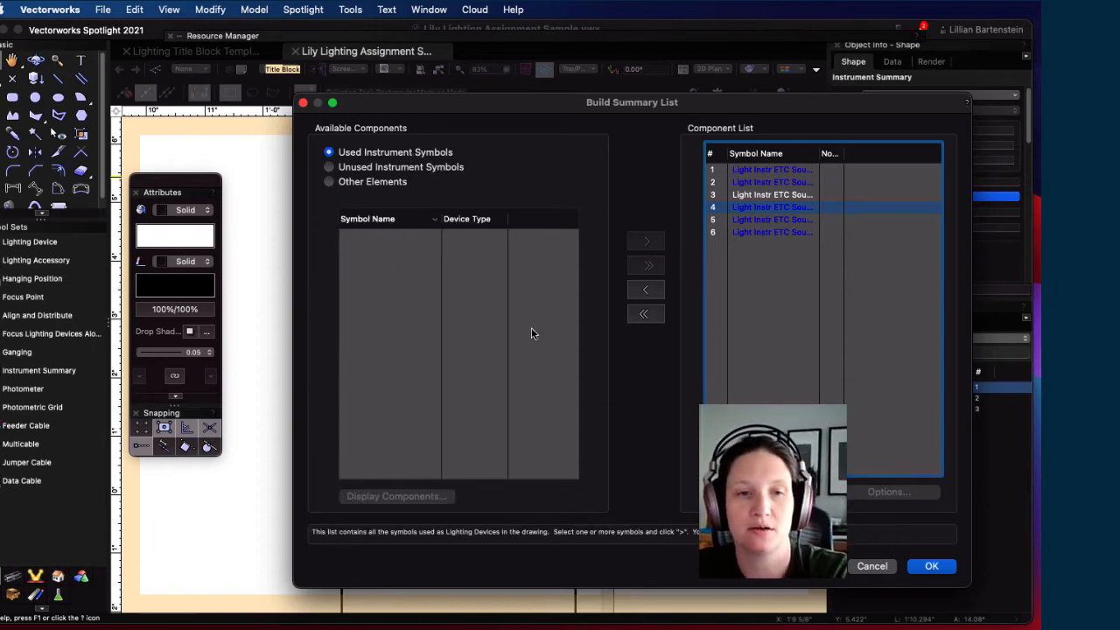
left_click(777, 246)
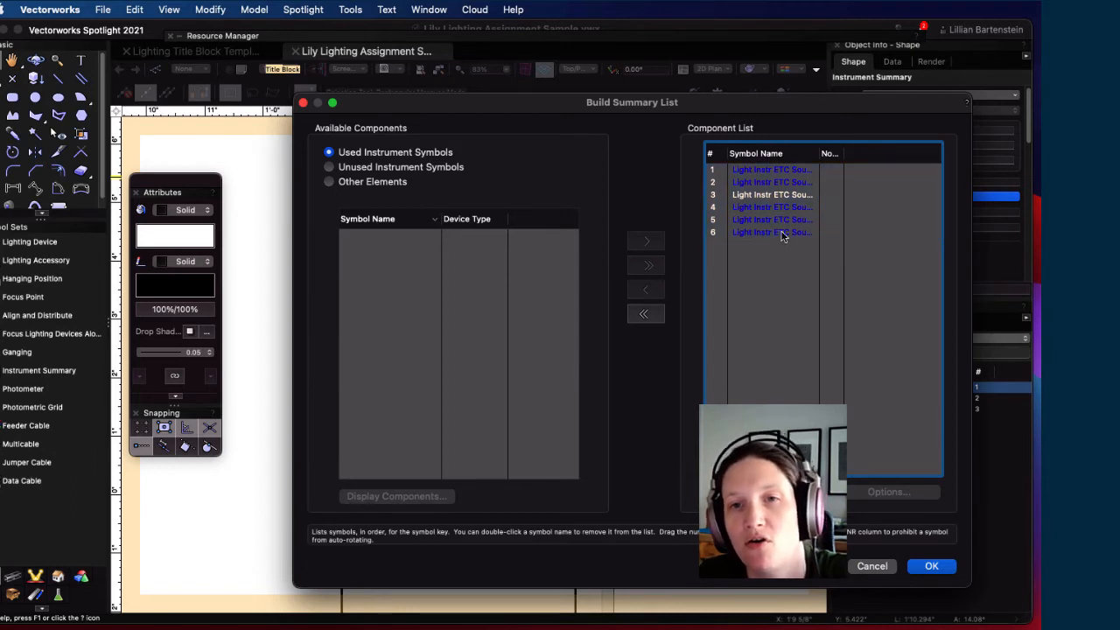
left_click_drag(779, 235, 772, 224)
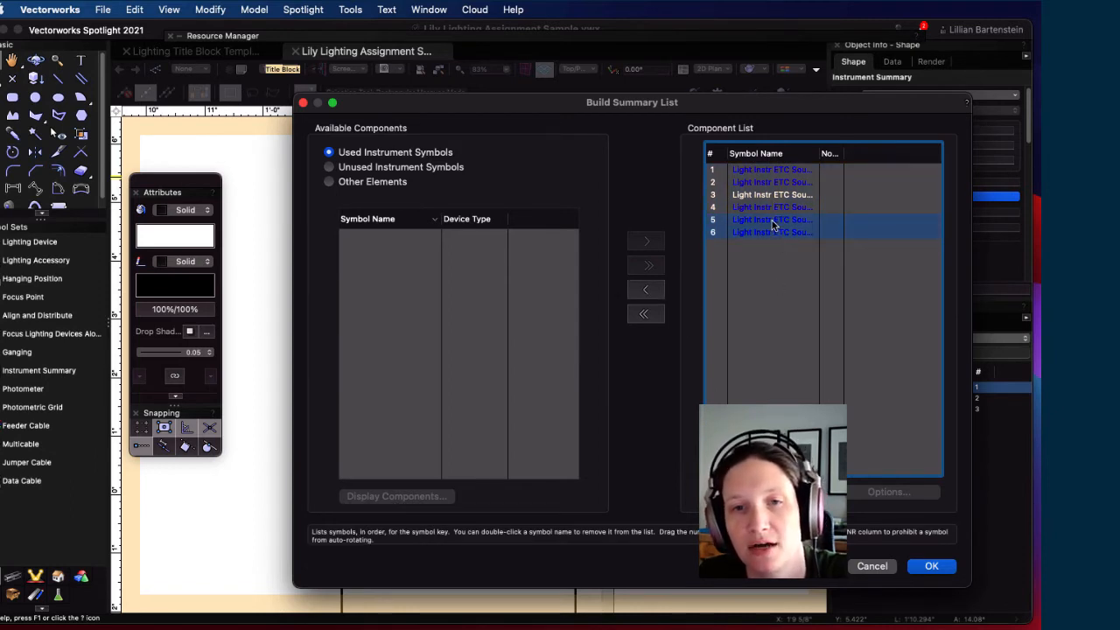
left_click(647, 289)
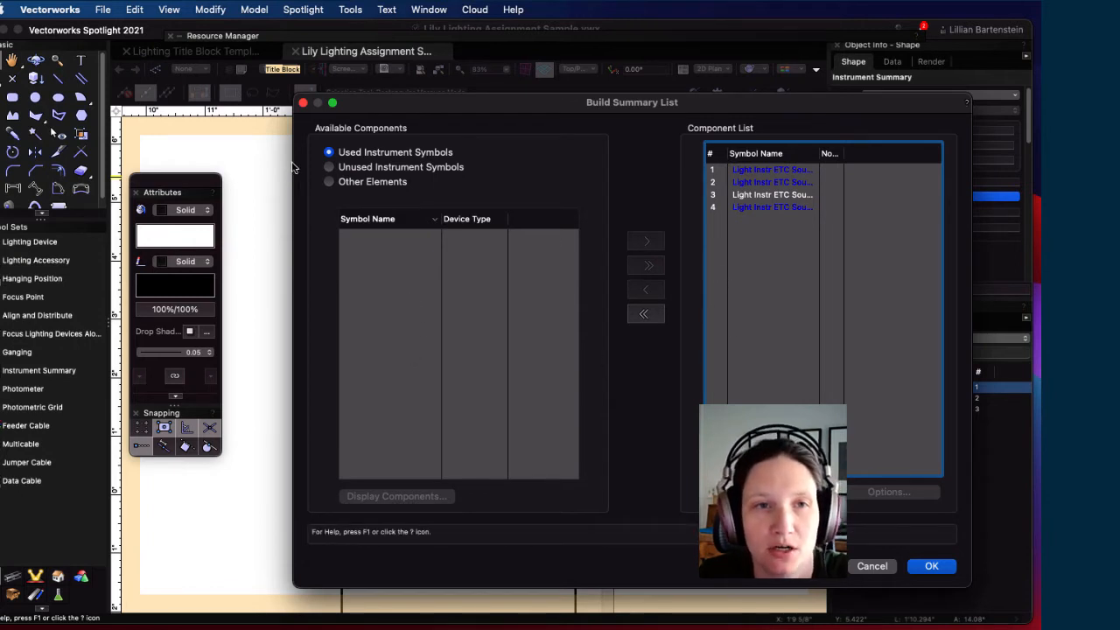
left_click(329, 167)
left_click(329, 182)
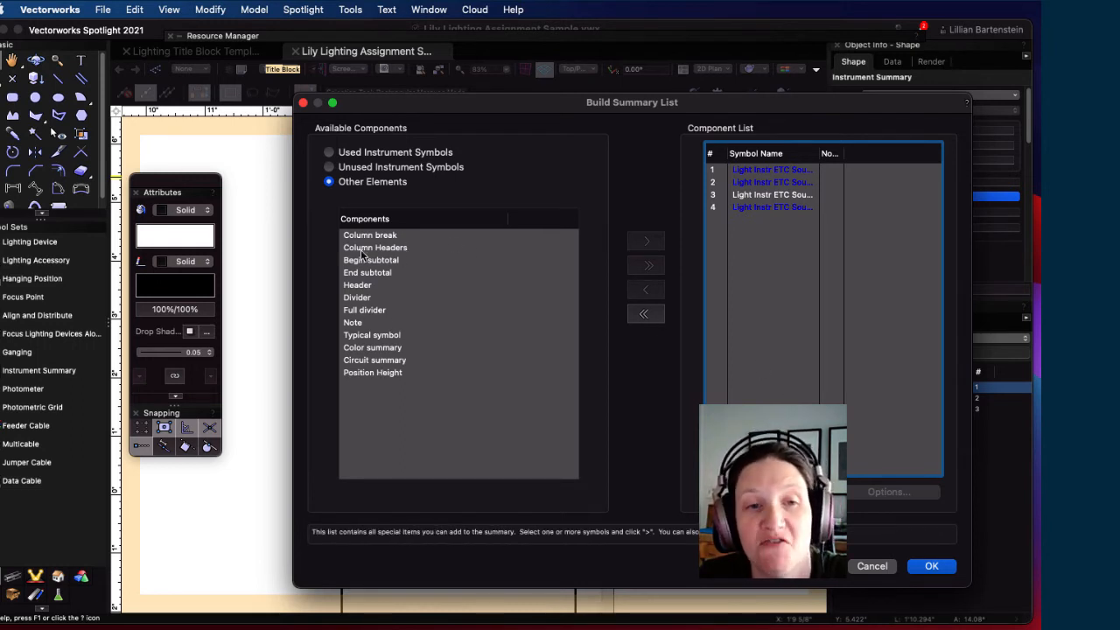
Step: Add a Color Summary and a Divider, placing the Divider above the Color Summary
left_click(374, 348)
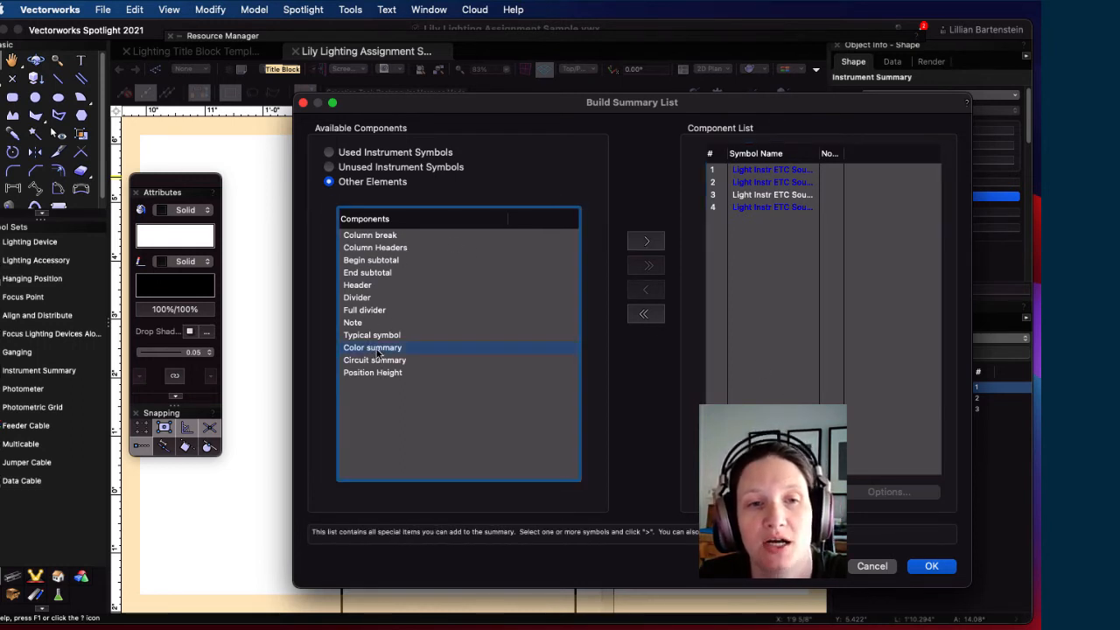
left_click(646, 241)
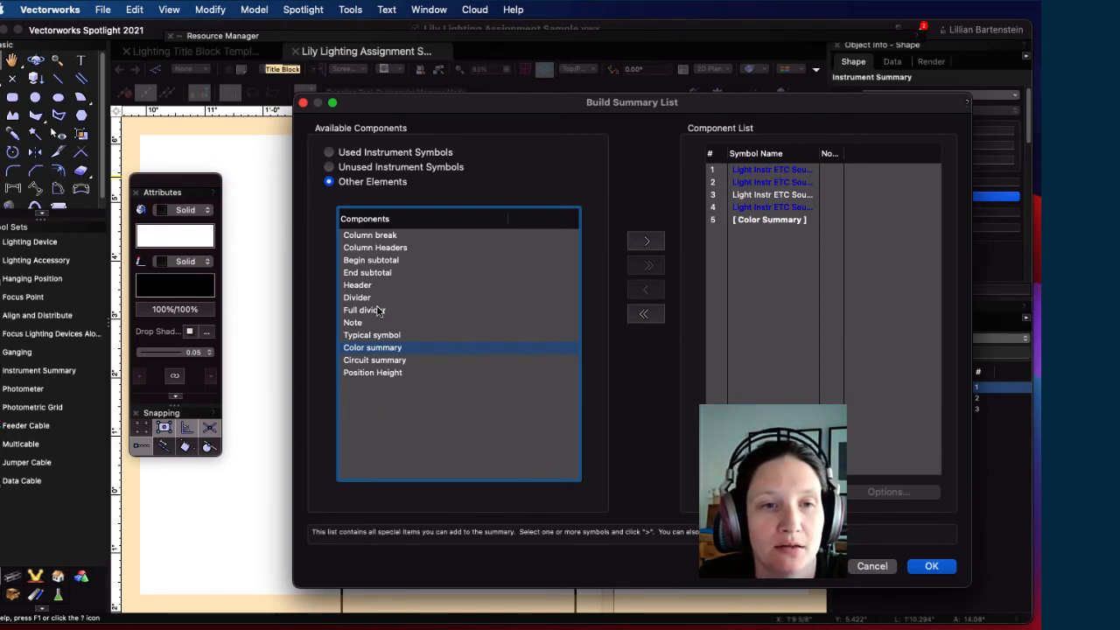
left_click(646, 240)
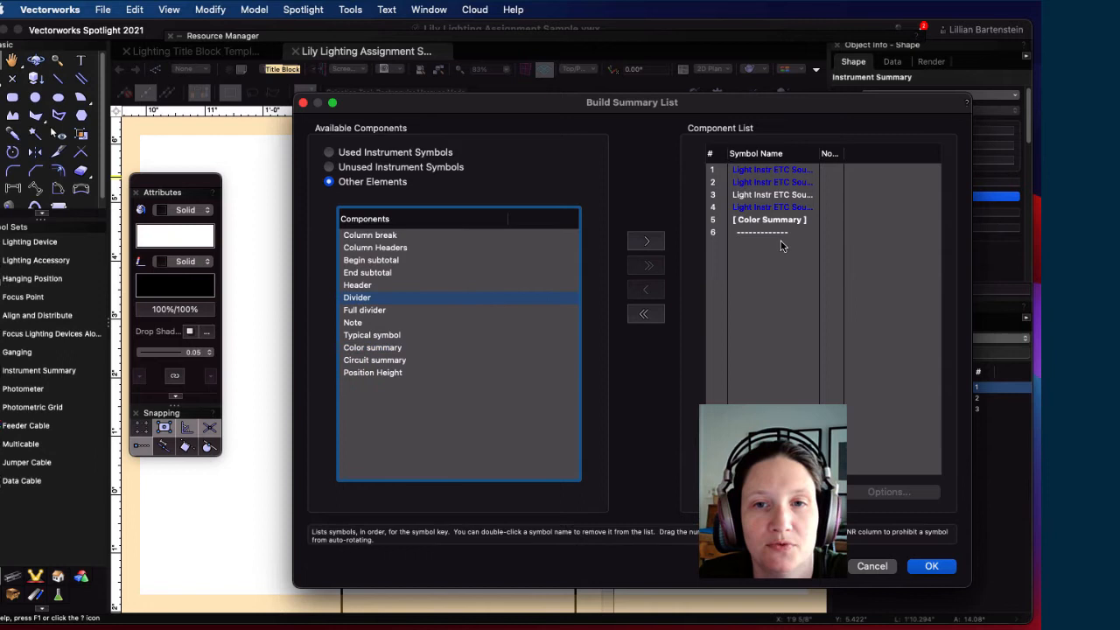
left_click(711, 228)
left_click_drag(713, 229, 715, 256)
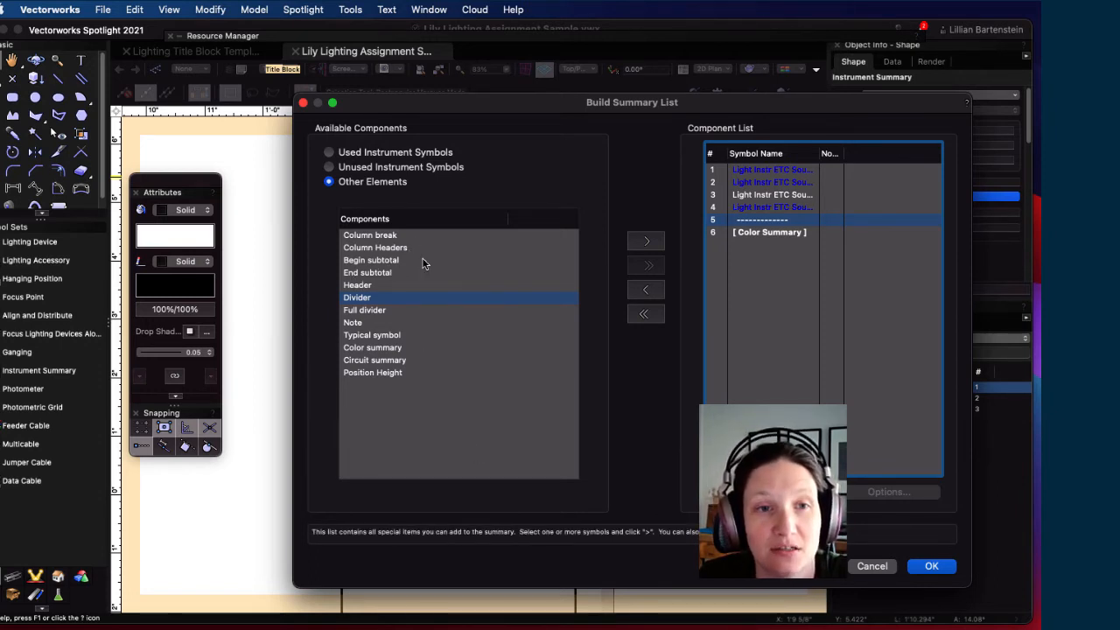
Step: Add Column Headers, move them to row 1, and apply the symbol key contents
left_click(369, 248)
left_click(646, 241)
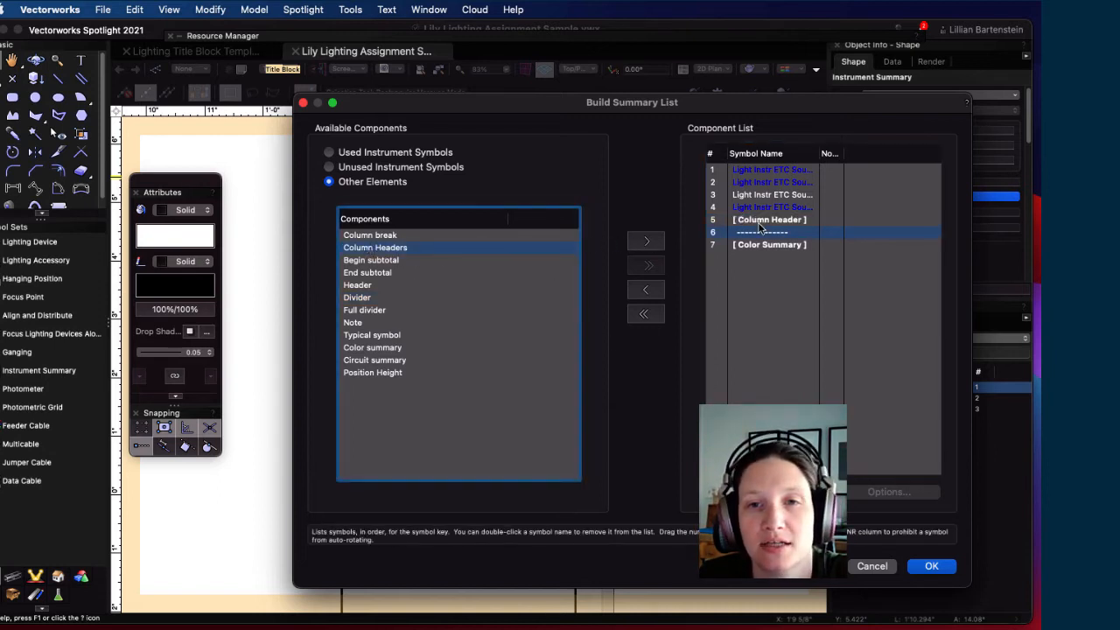
left_click_drag(759, 222, 754, 167)
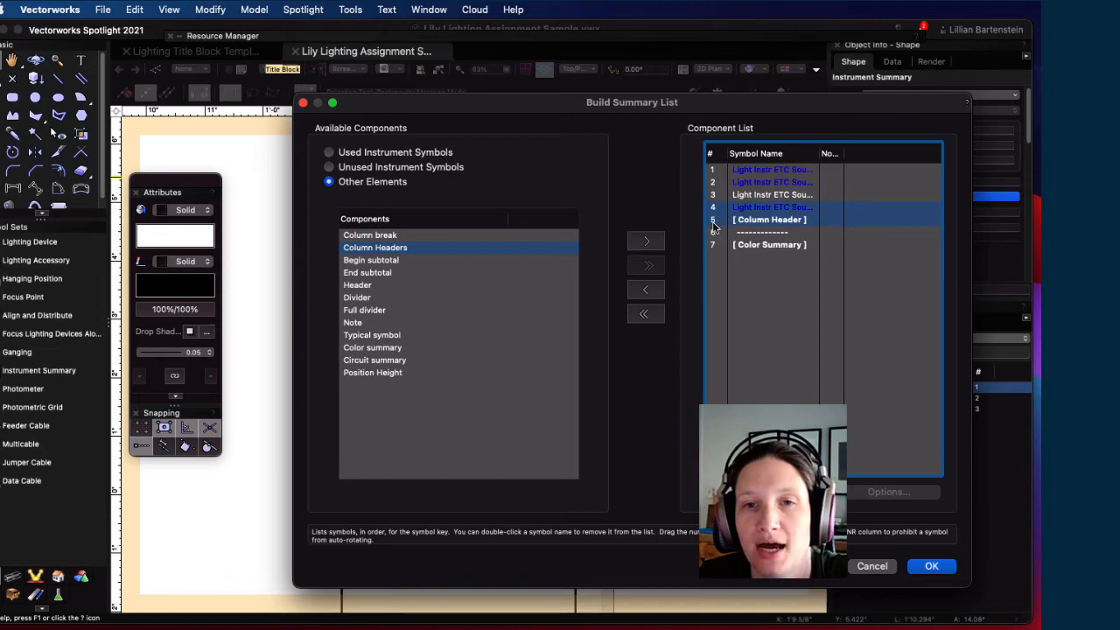
left_click_drag(713, 226, 730, 168)
left_click(807, 319)
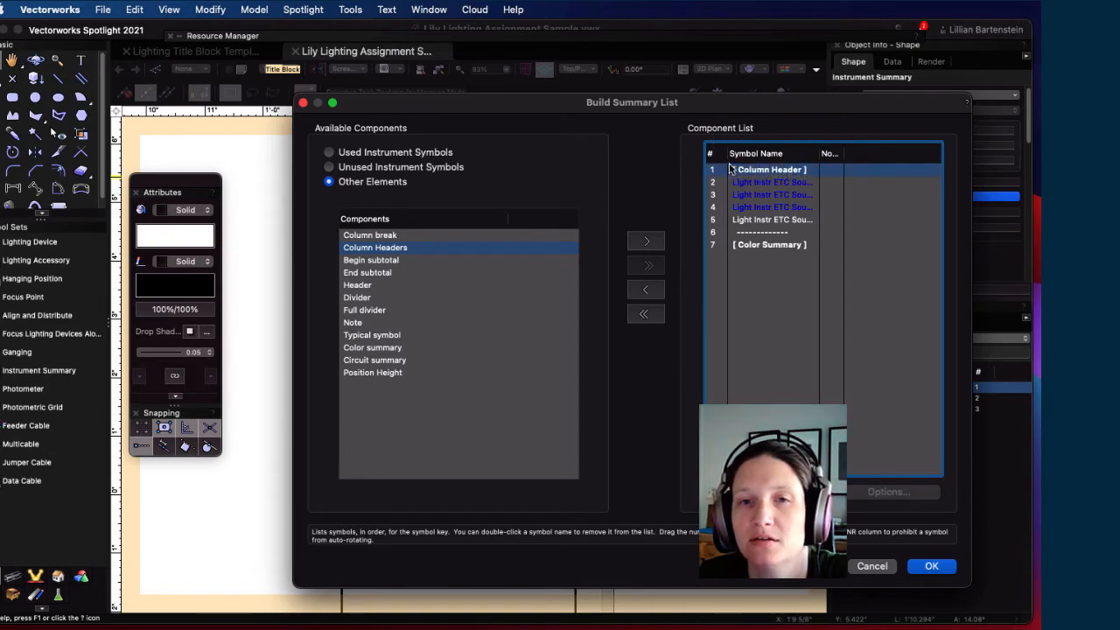
left_click(927, 566)
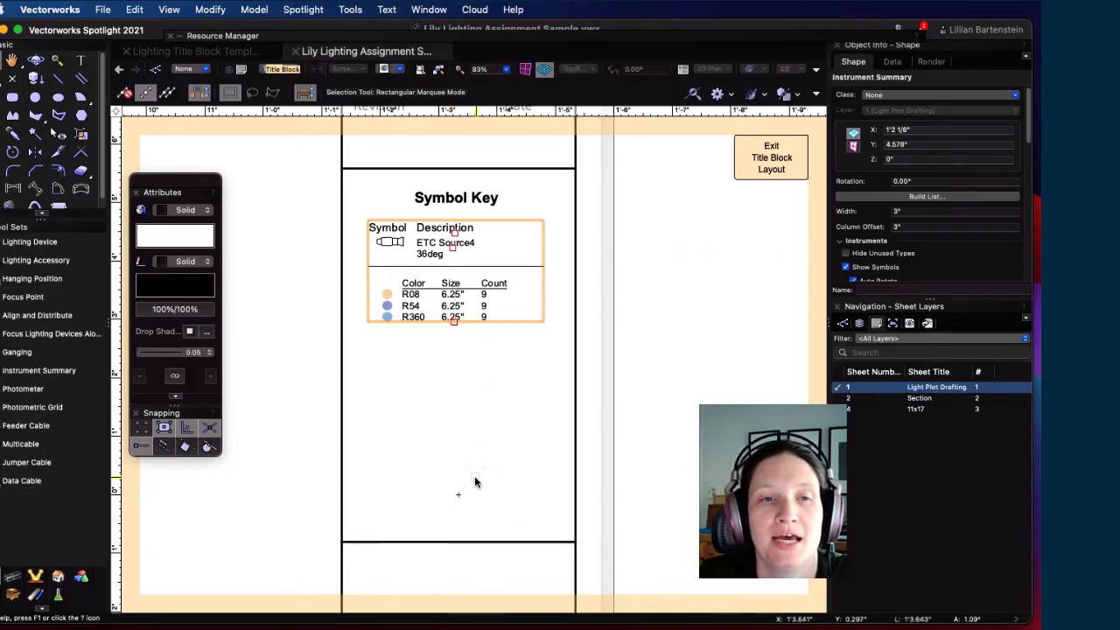
mouse_move(501, 492)
middle_mouse_down()
mouse_move(508, 388)
mouse_move(523, 386)
middle_mouse_up()
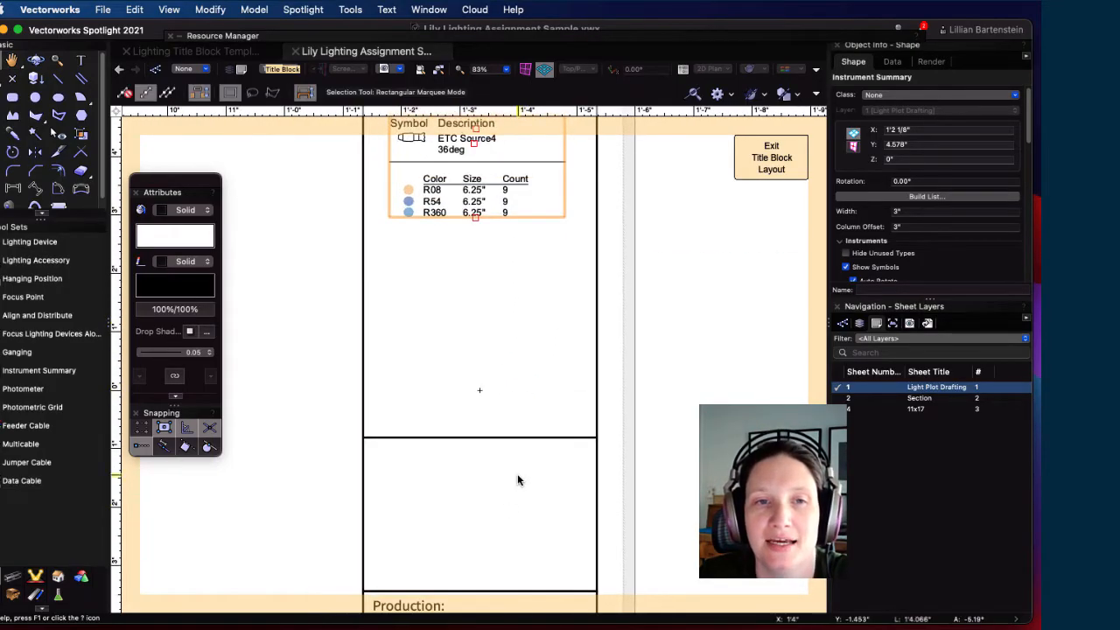
middle_click_drag(501, 523, 525, 328)
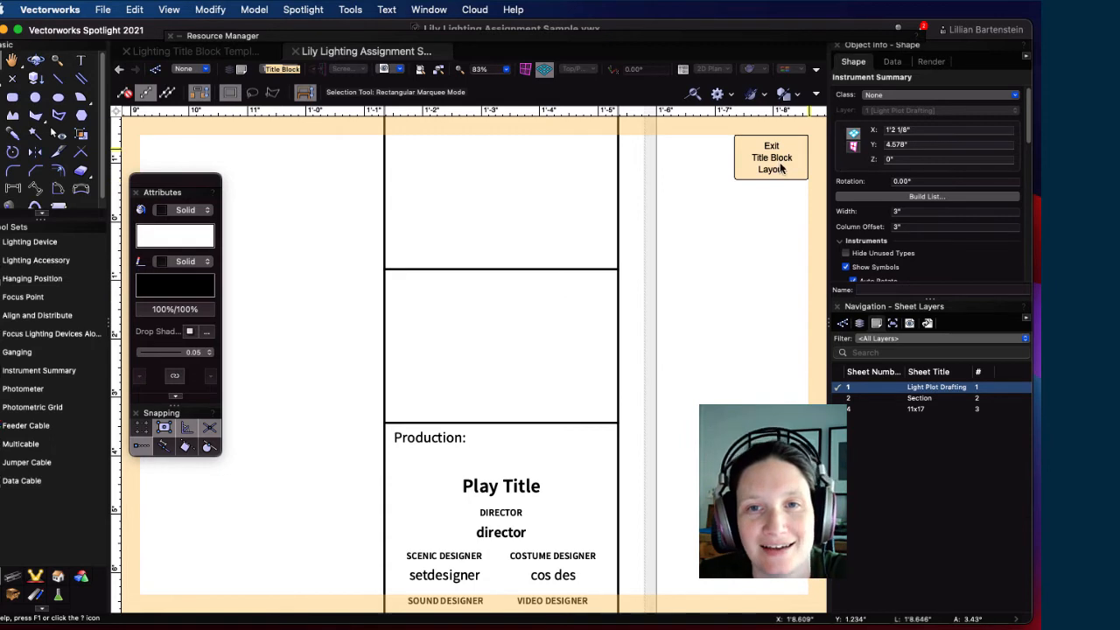
middle_click_drag(544, 373, 542, 325)
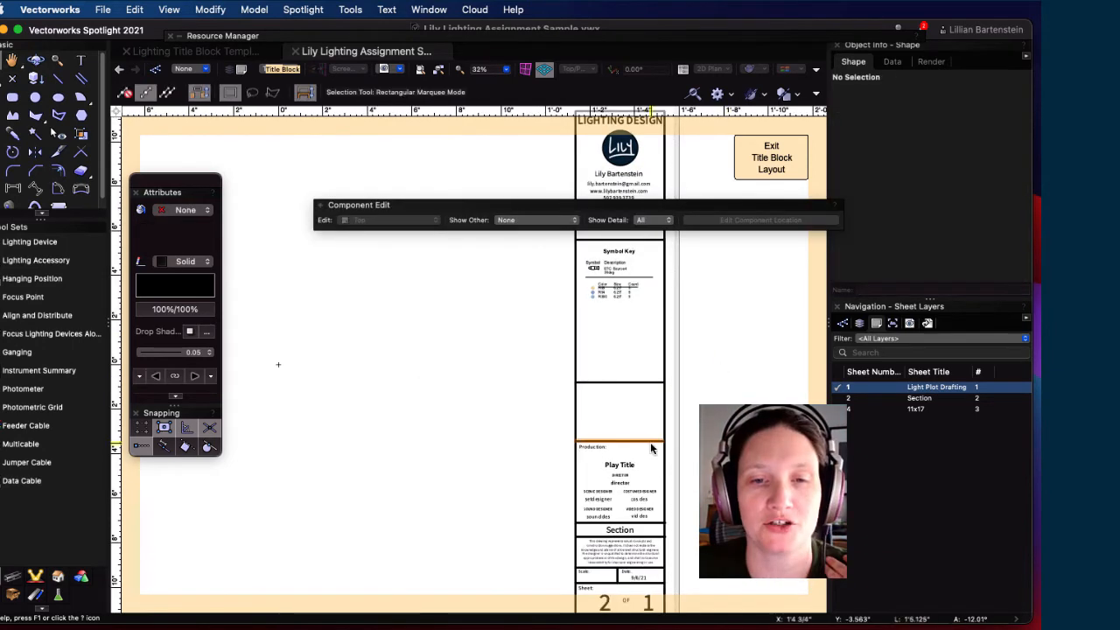
scroll(616, 447, "up", 3)
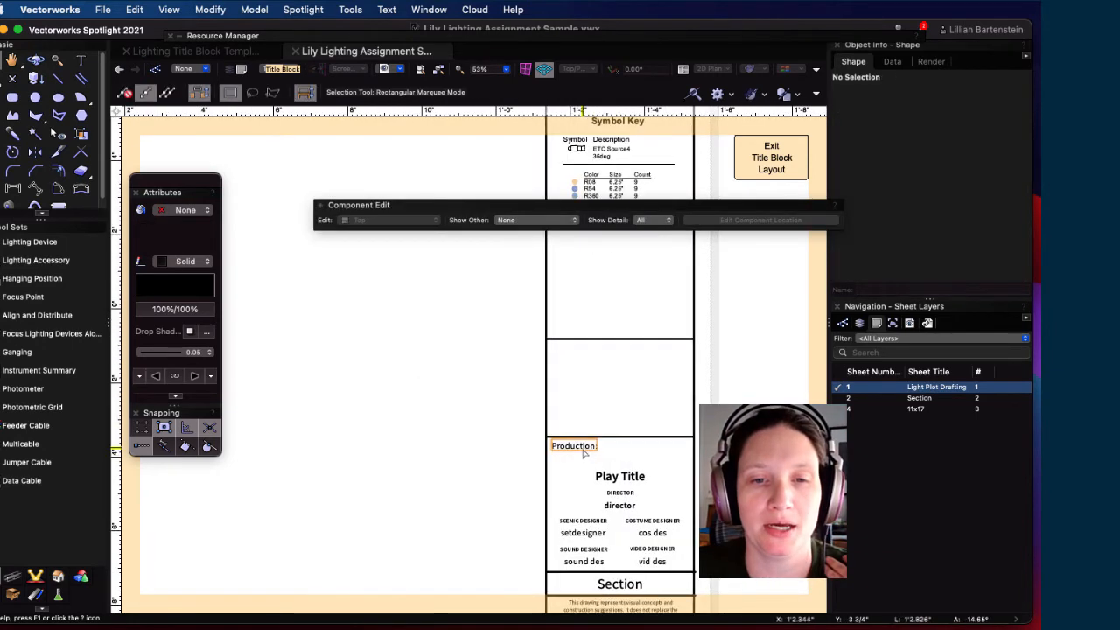
Step: Duplicate the Production: label and move the copy up above the original
left_click(584, 450)
key("super+d")
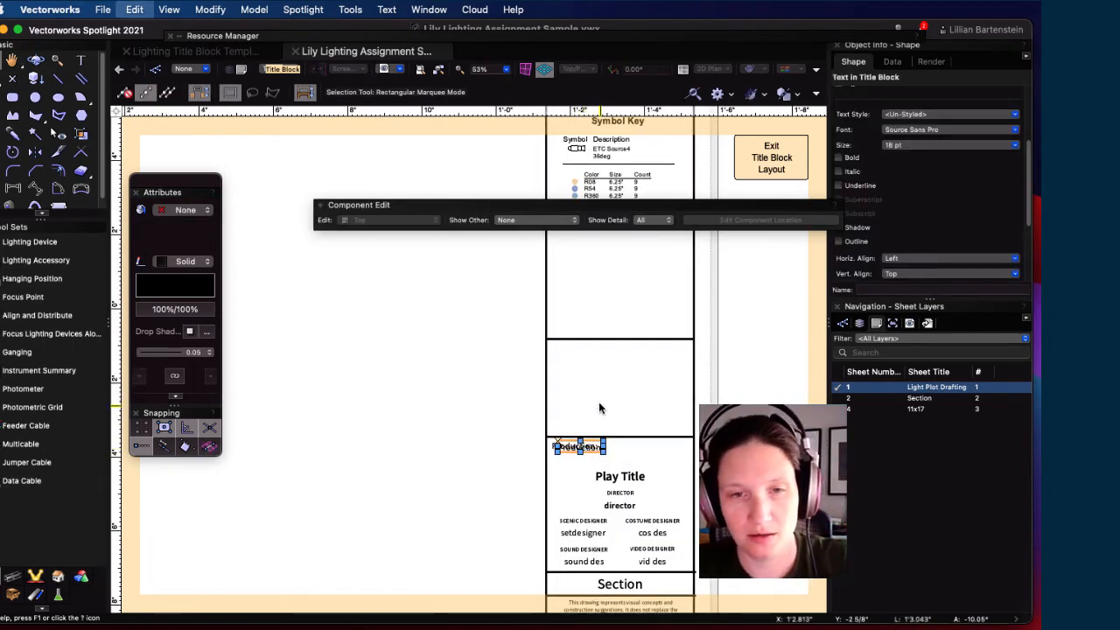
left_click_drag(583, 448, 584, 349)
scroll(535, 368, "up", 4)
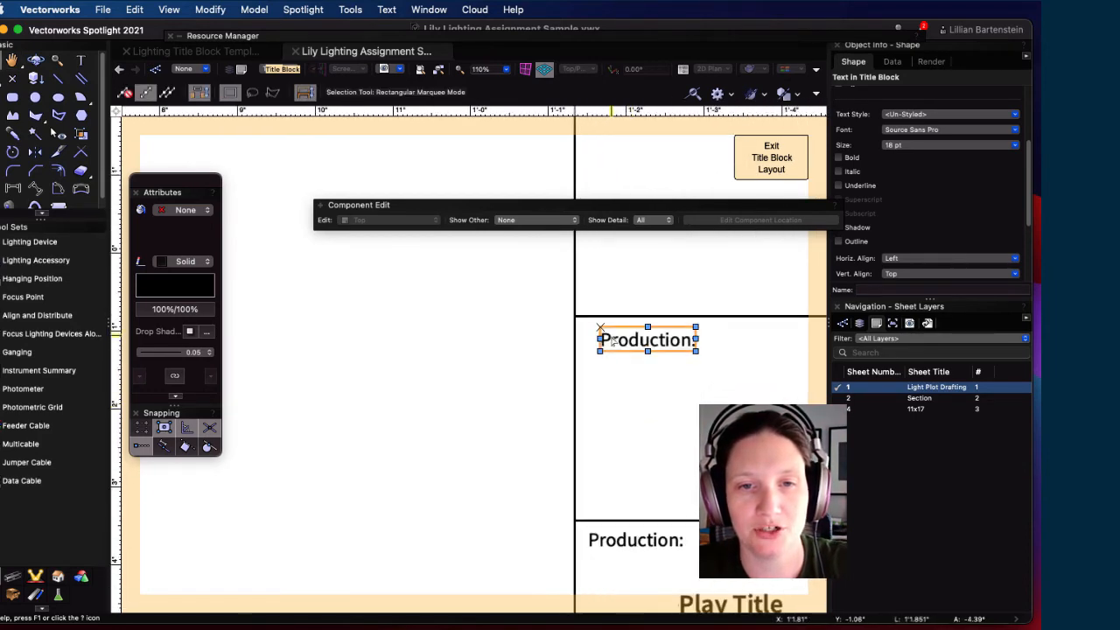
left_click_drag(600, 327, 588, 329)
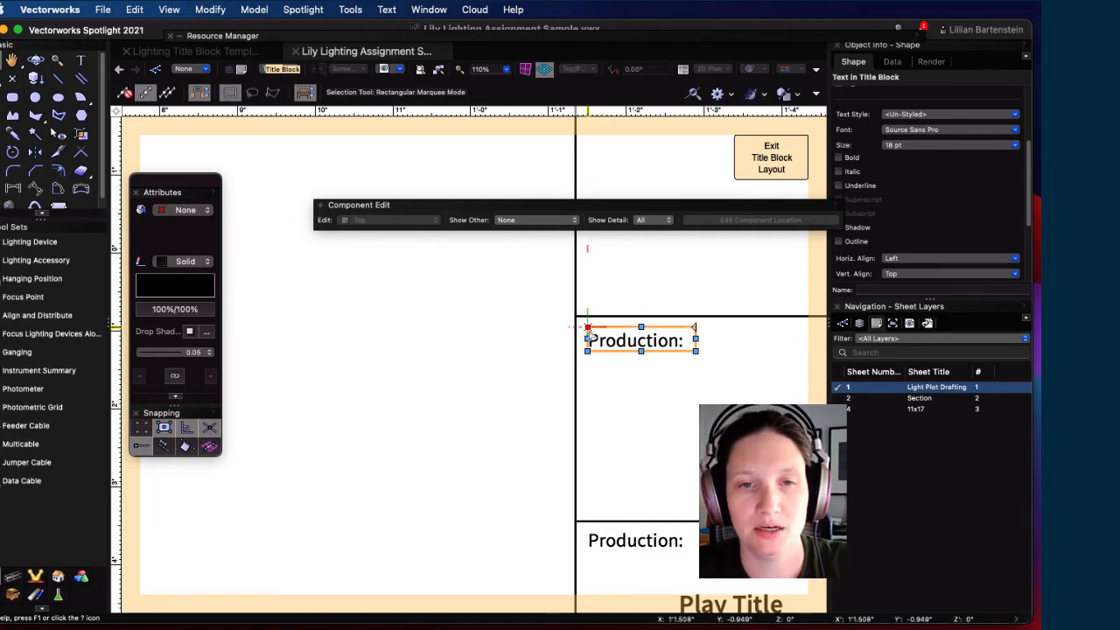
Step: Retype the copied heading as 'Label Legend:' and widen it to fit one line
double_click(620, 343)
left_click_drag(680, 340, 563, 337)
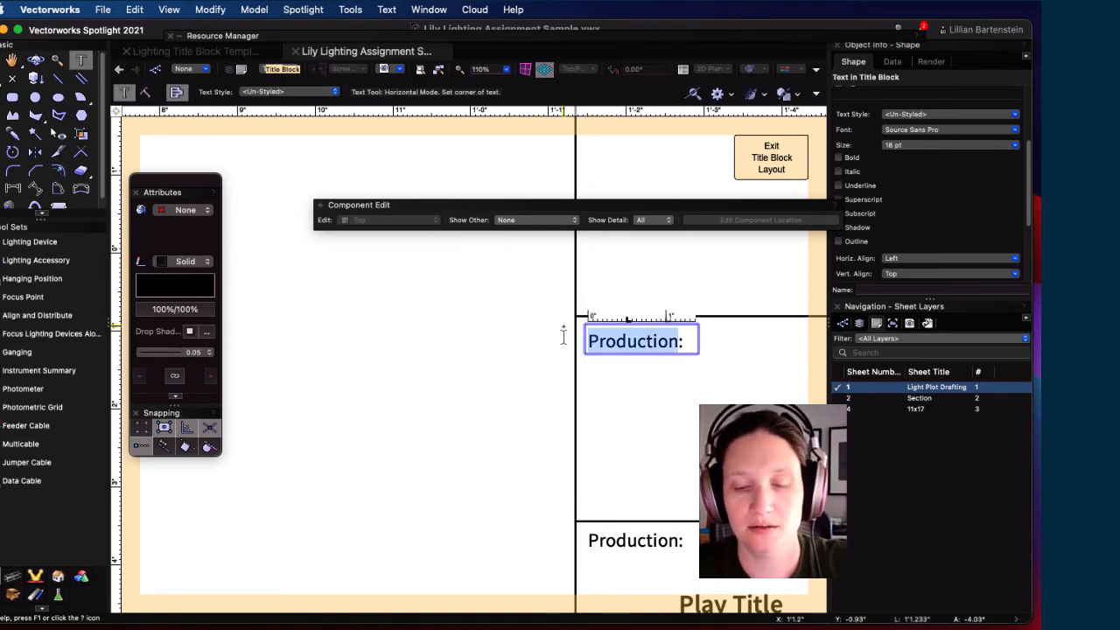
type("Label E:")
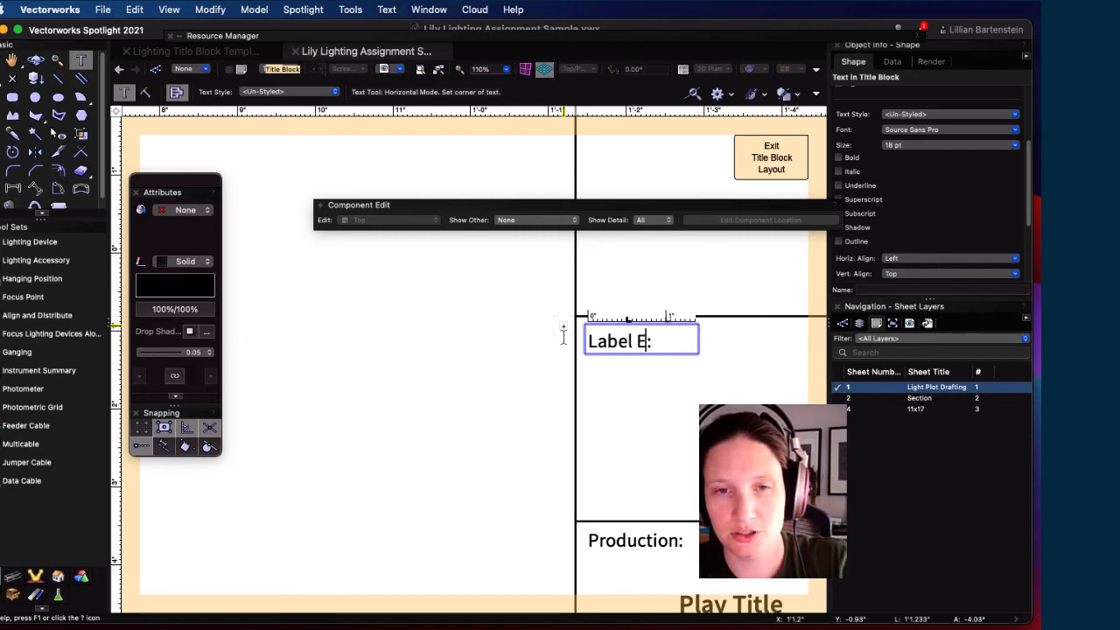
key("BackSpace")
type("Legend")
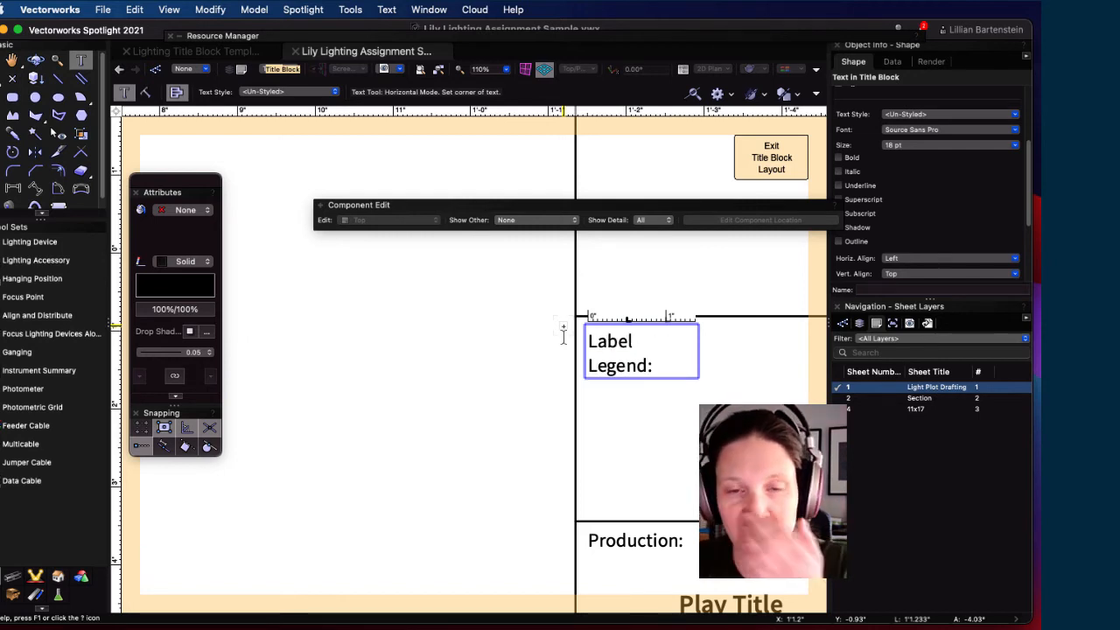
key("Escape")
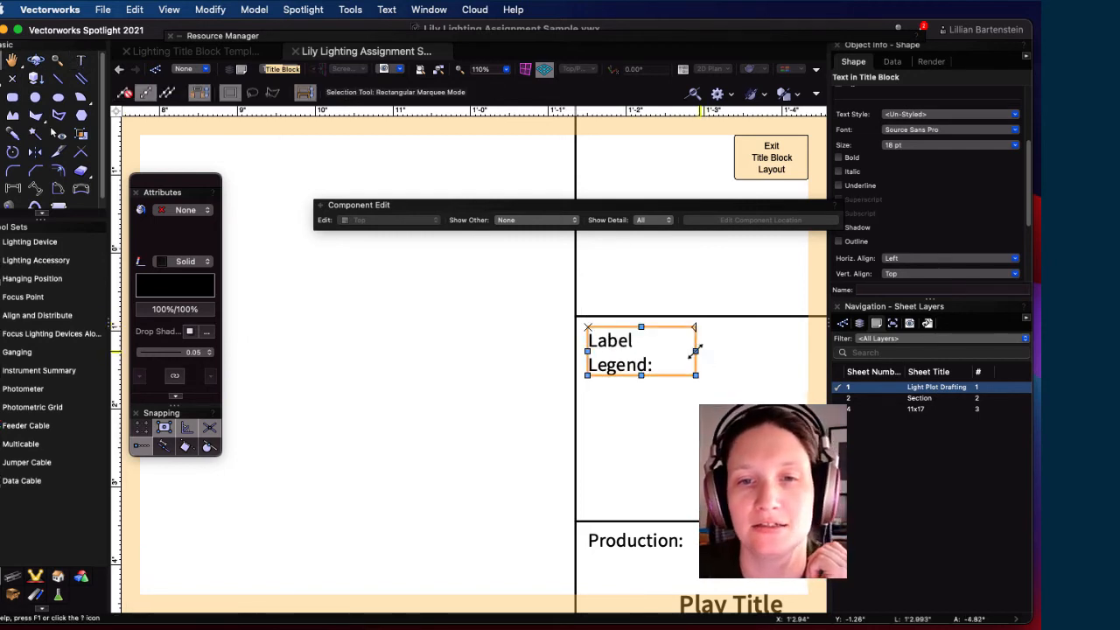
left_click_drag(695, 351, 716, 348)
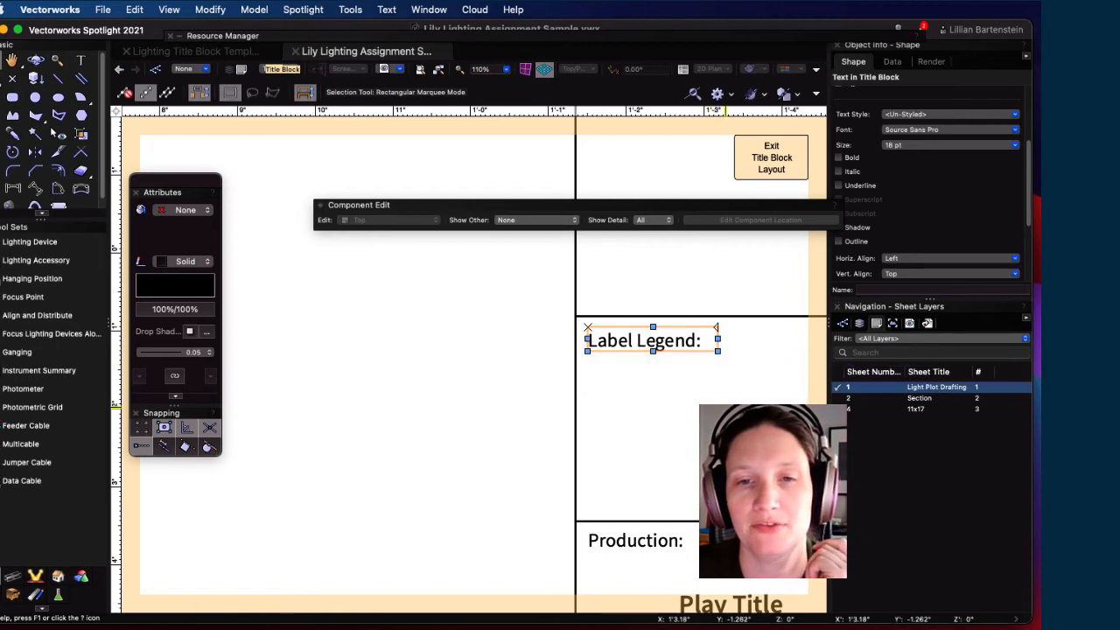
Step: Exit the title block layout and save the title block graphics as a symbol named 'Light'
scroll(725, 407, "down", 2)
middle_click_drag(736, 418, 587, 430)
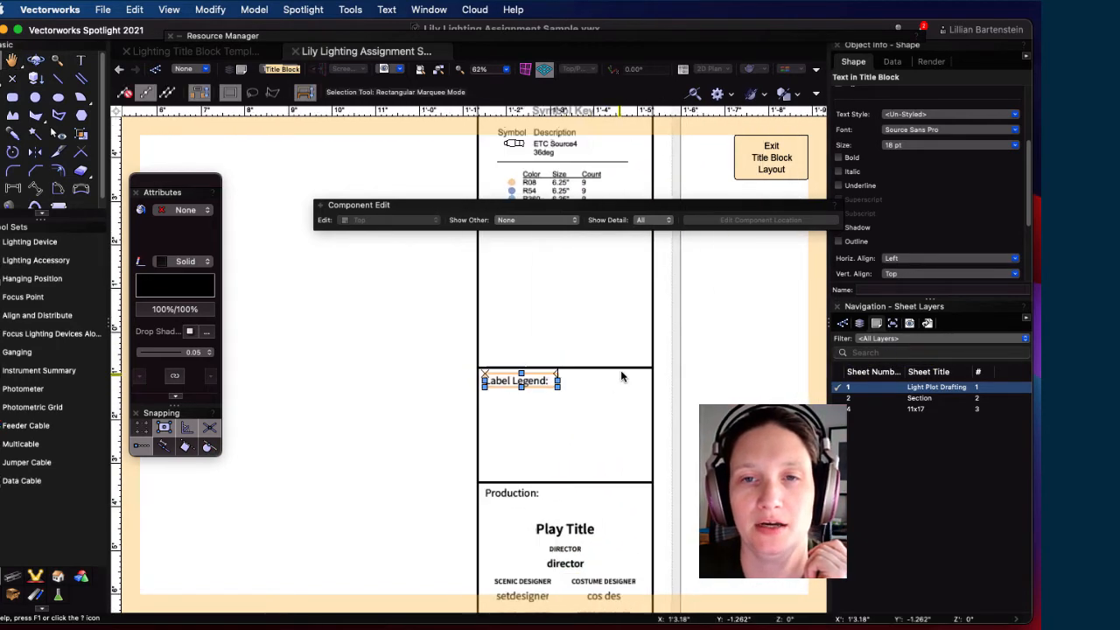
left_click(760, 169)
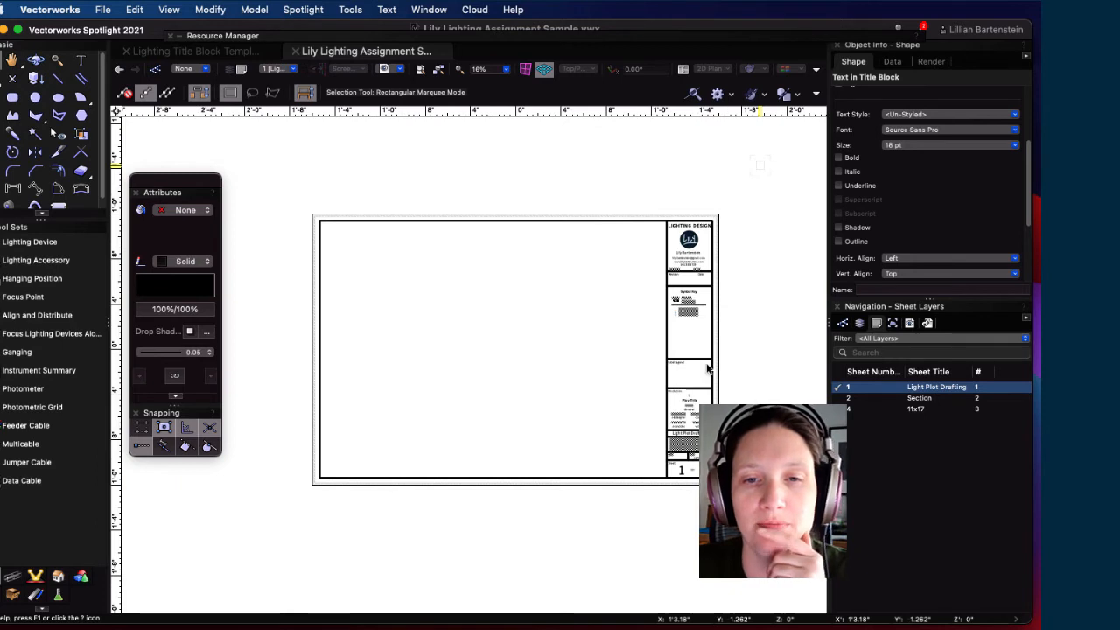
double_click(698, 327)
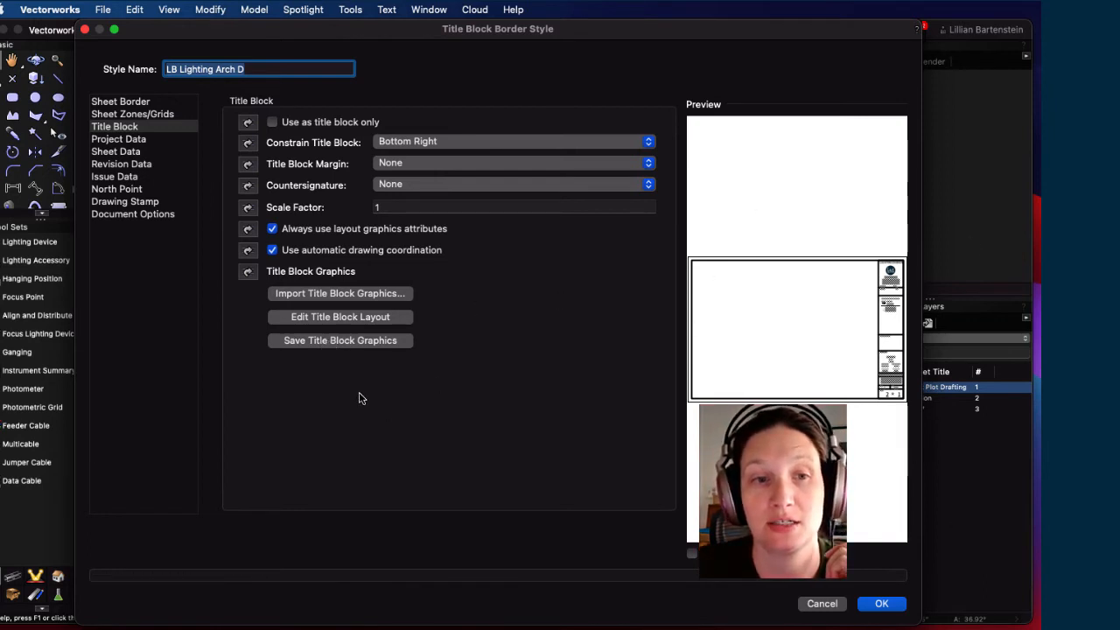
left_click(325, 346)
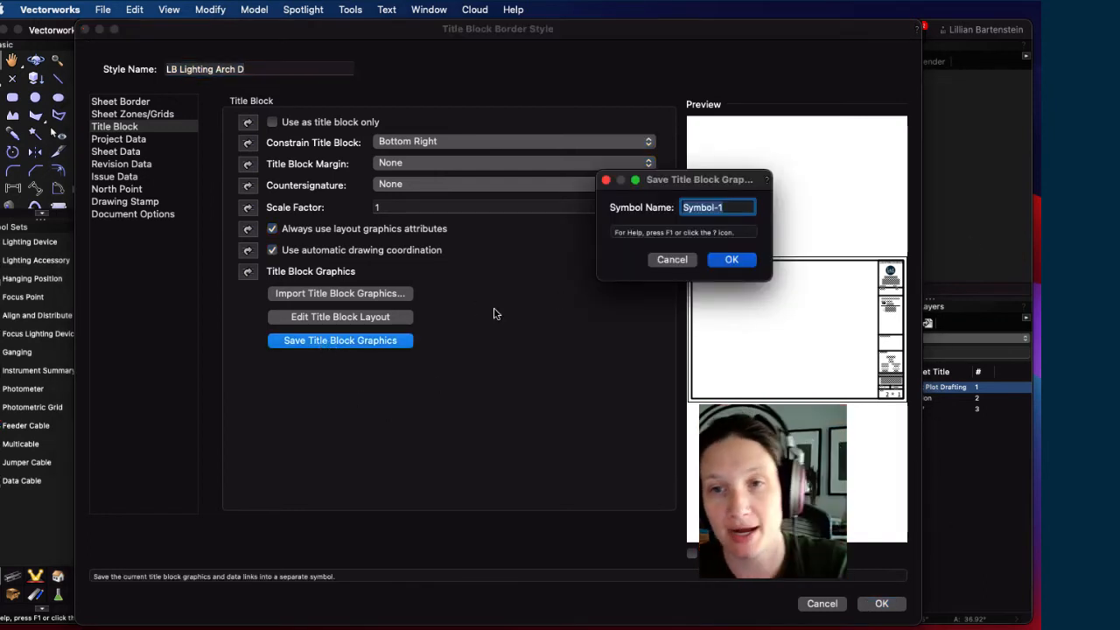
type("Lighting Title Bl")
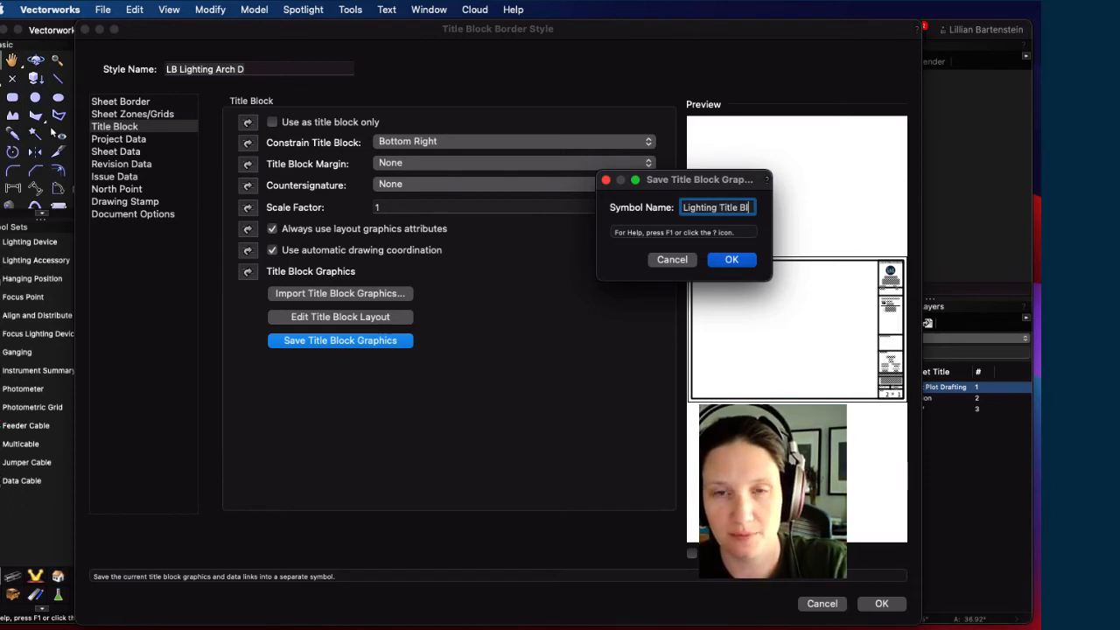
key("Return")
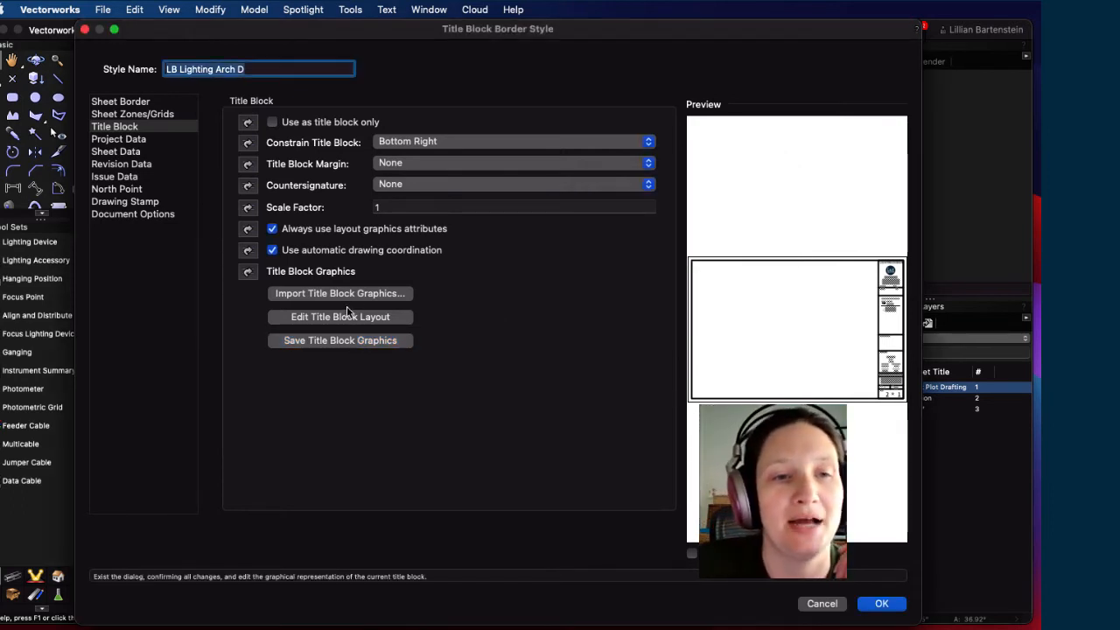
Step: Close the Title Block Border Style settings and zoom in to check the updated title block
left_click(893, 604)
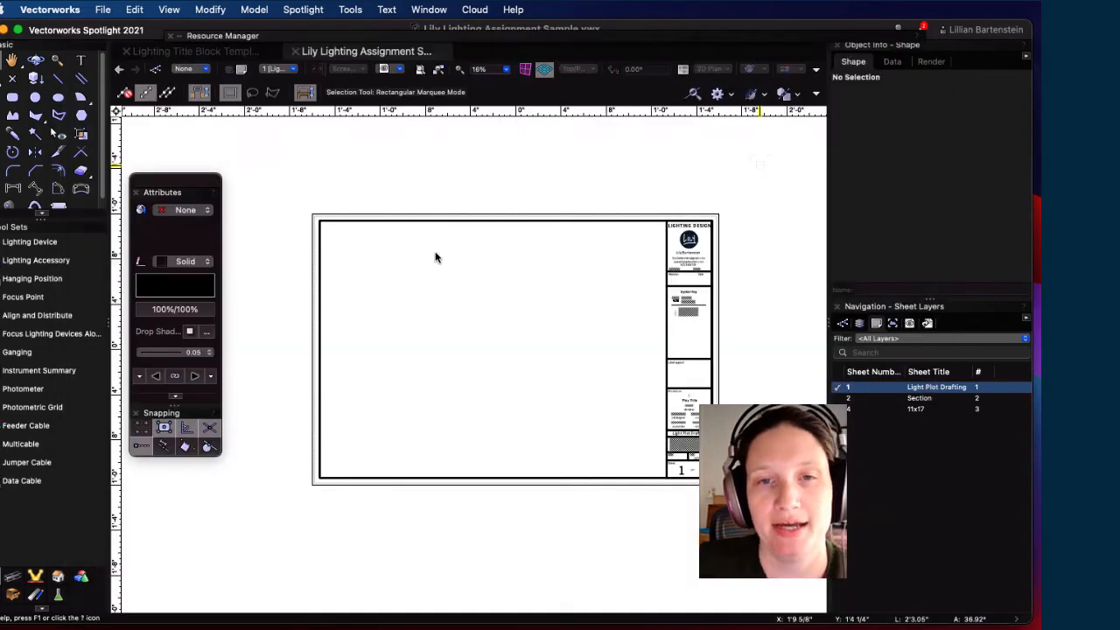
left_click(663, 382)
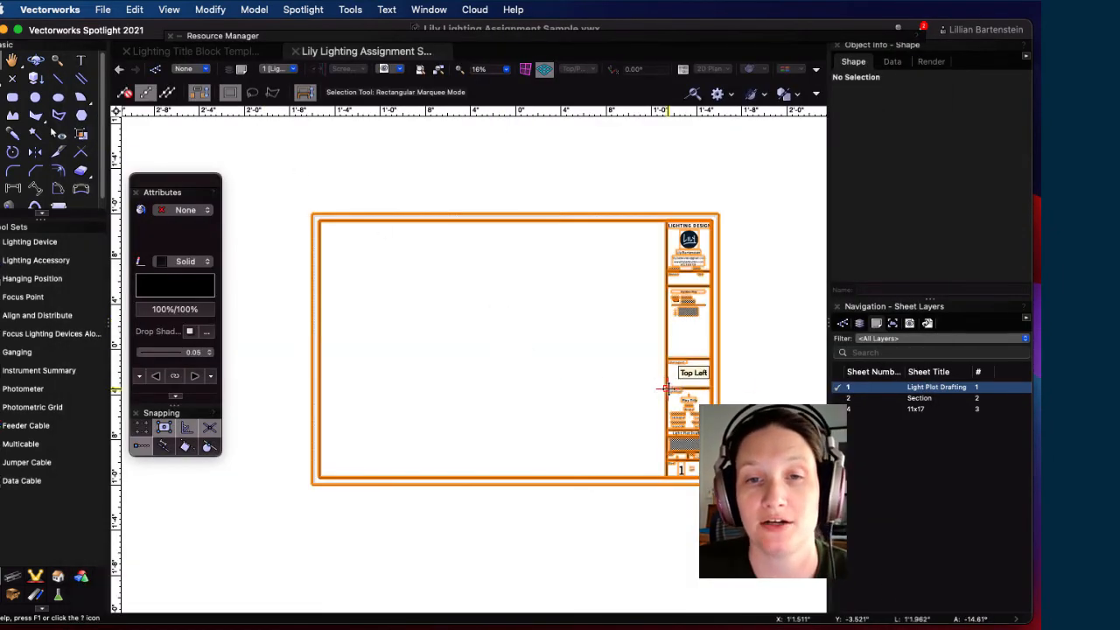
scroll(735, 367, "up", 3)
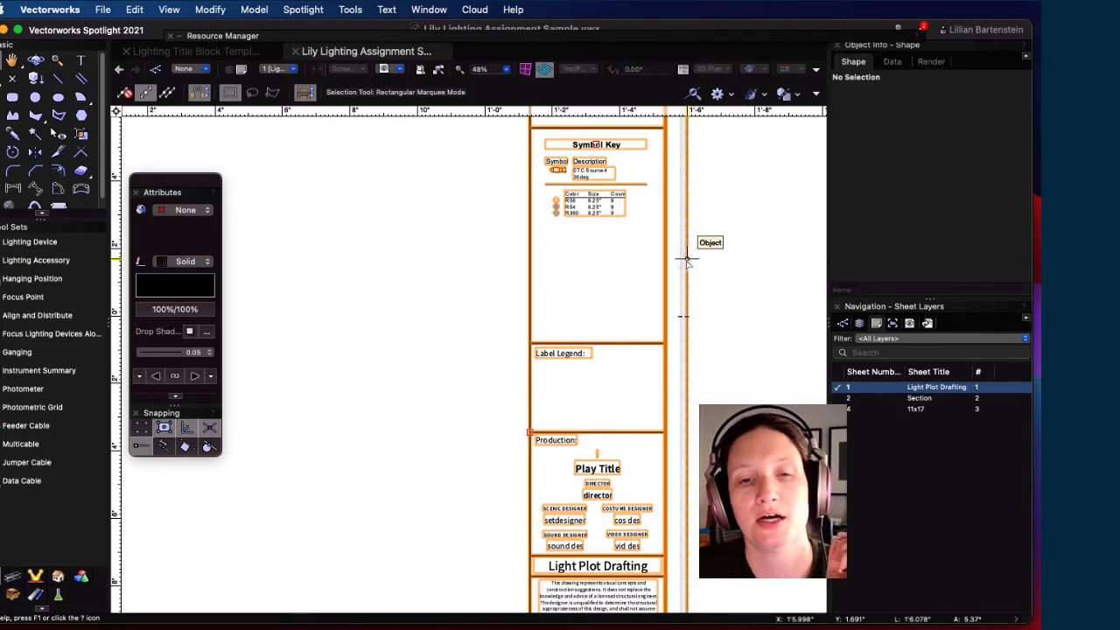
scroll(527, 324, "down", 3)
middle_click_drag(439, 341, 565, 340)
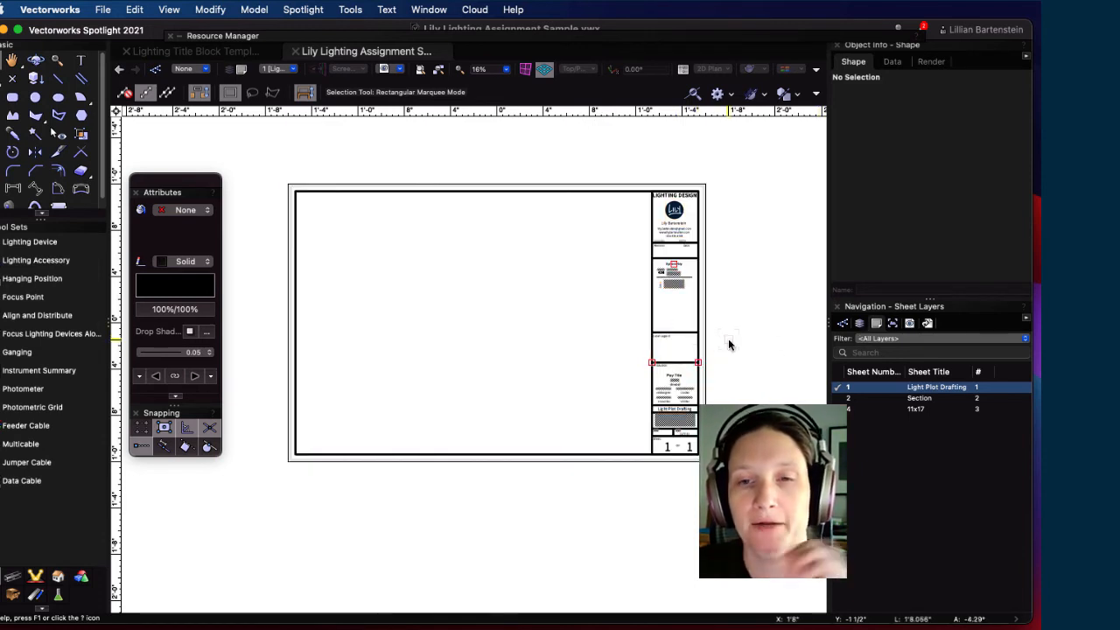
Step: Create a new design layer named 'Label Legend' from the Design Layers list
left_click(859, 324)
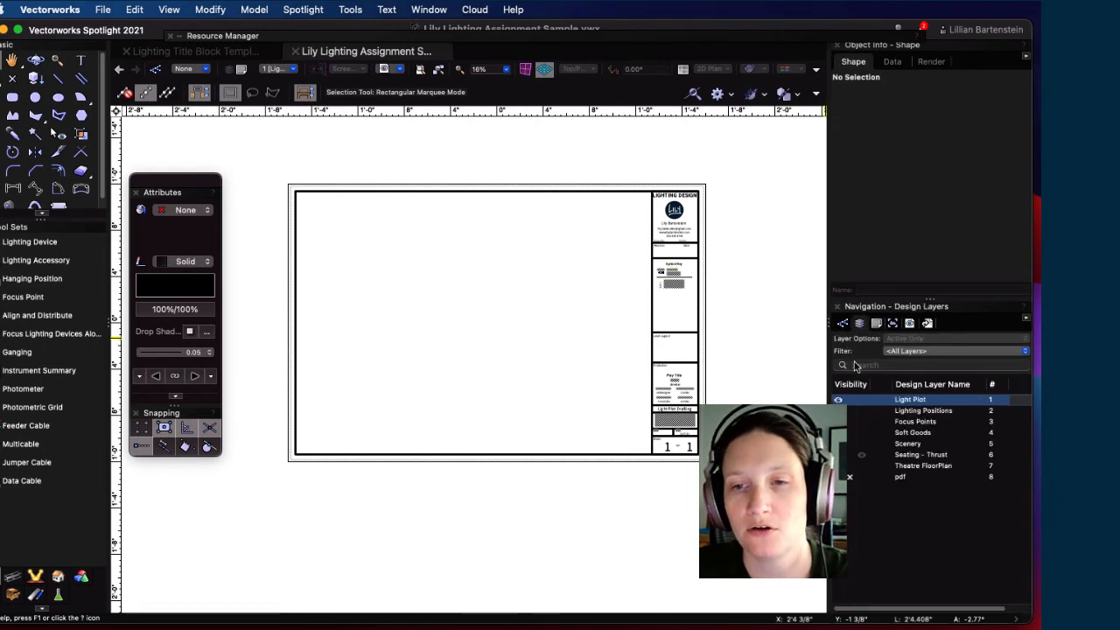
left_click(937, 515)
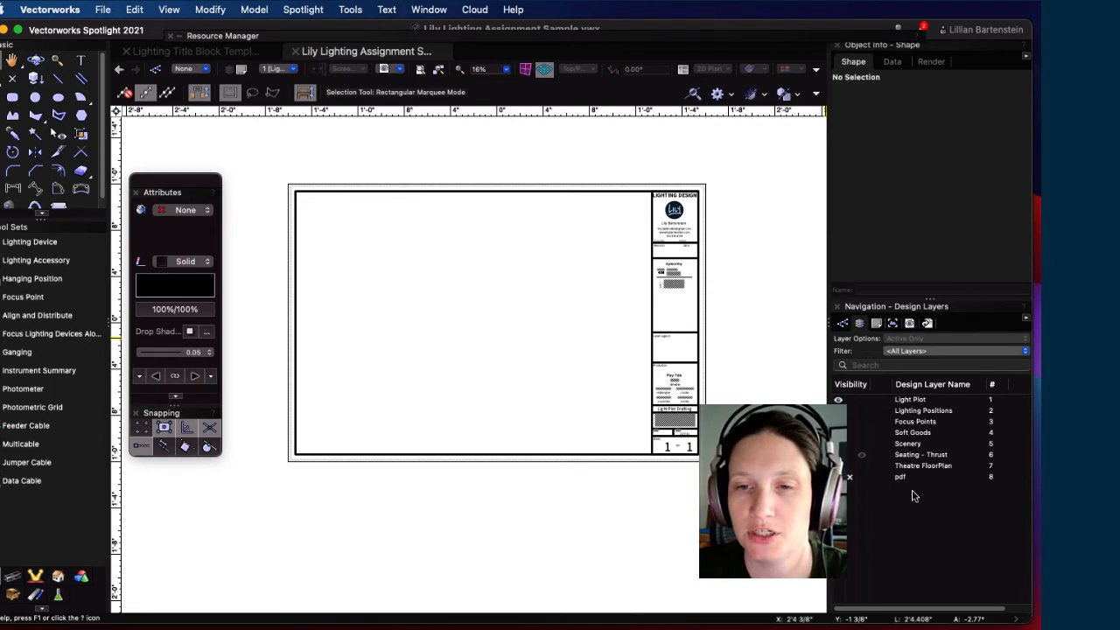
double_click(907, 444)
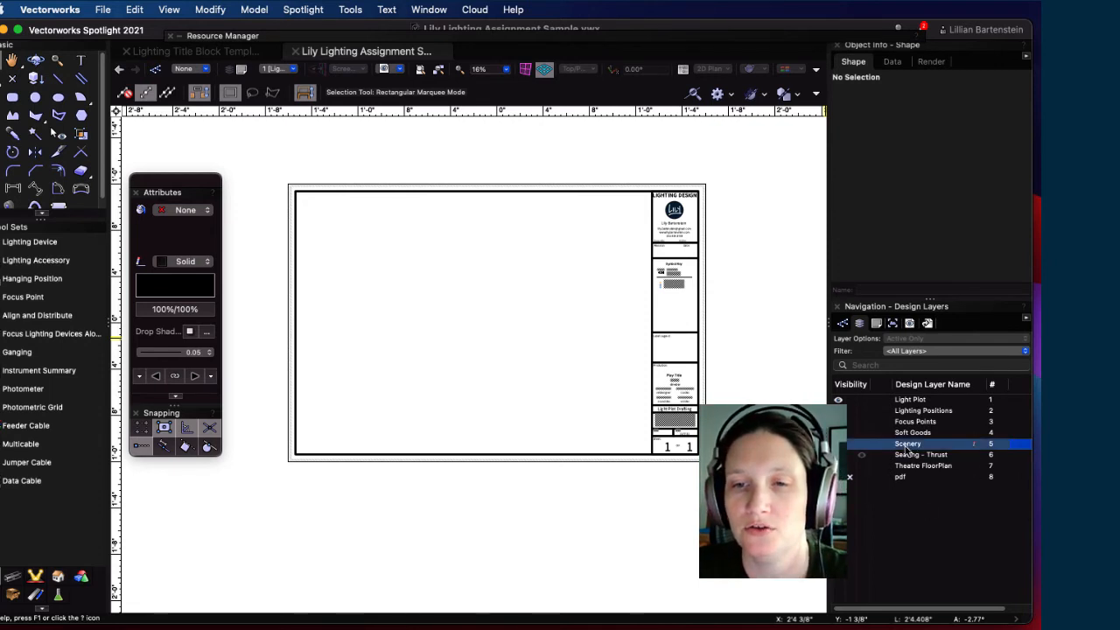
right_click(922, 510)
left_click(934, 511)
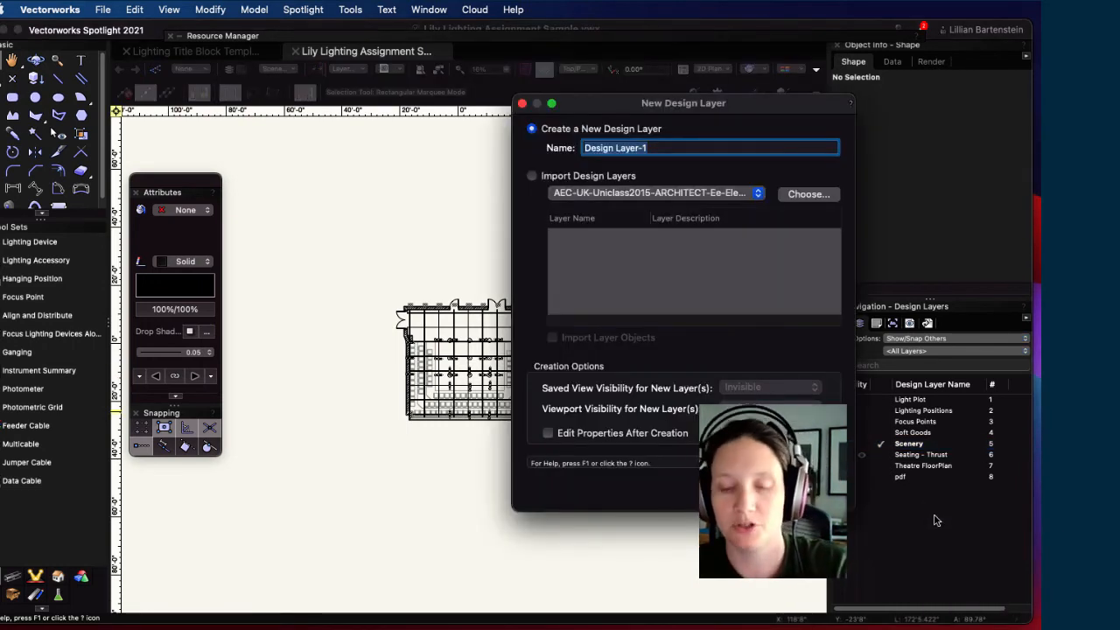
type("Label Legen")
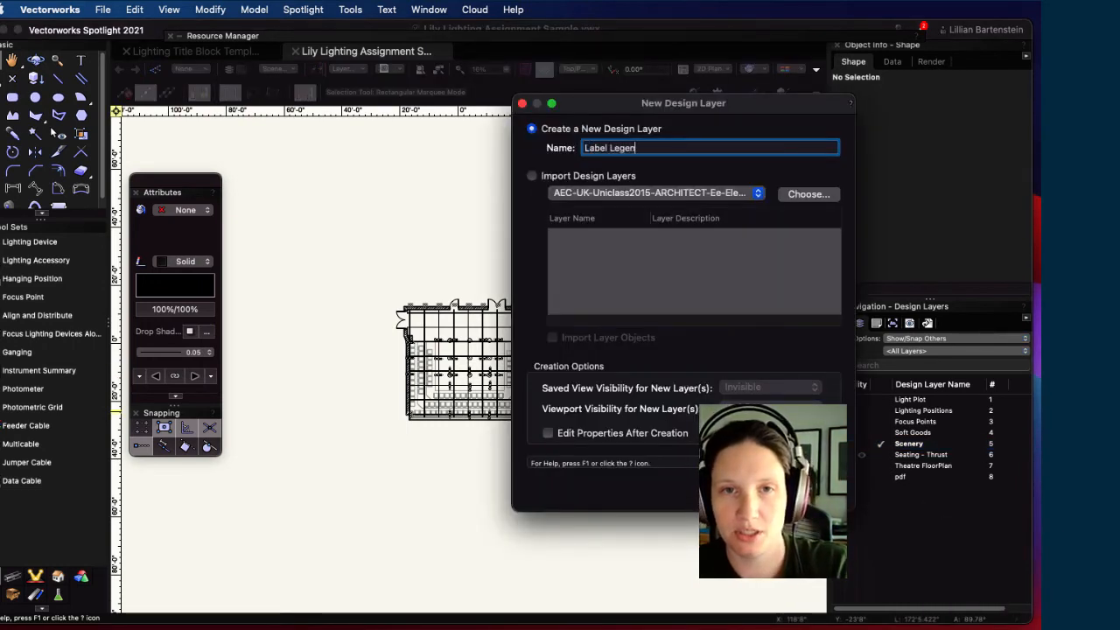
type("d")
key("Return")
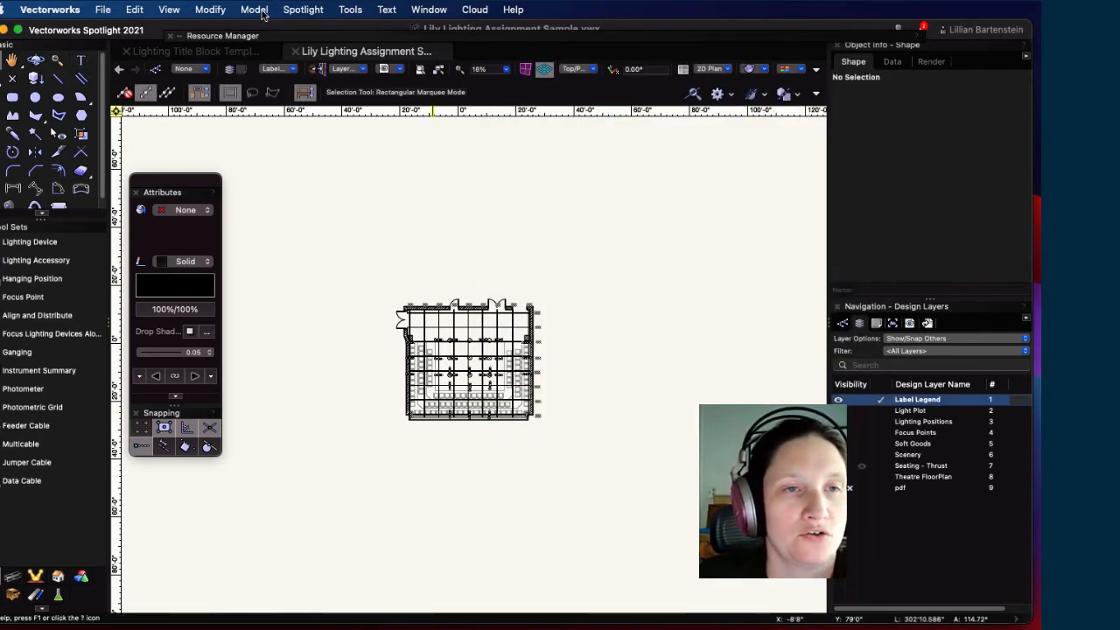
Step: Place the Default Label Legend symbol beside the floor plan at 0° rotation
left_click(223, 36)
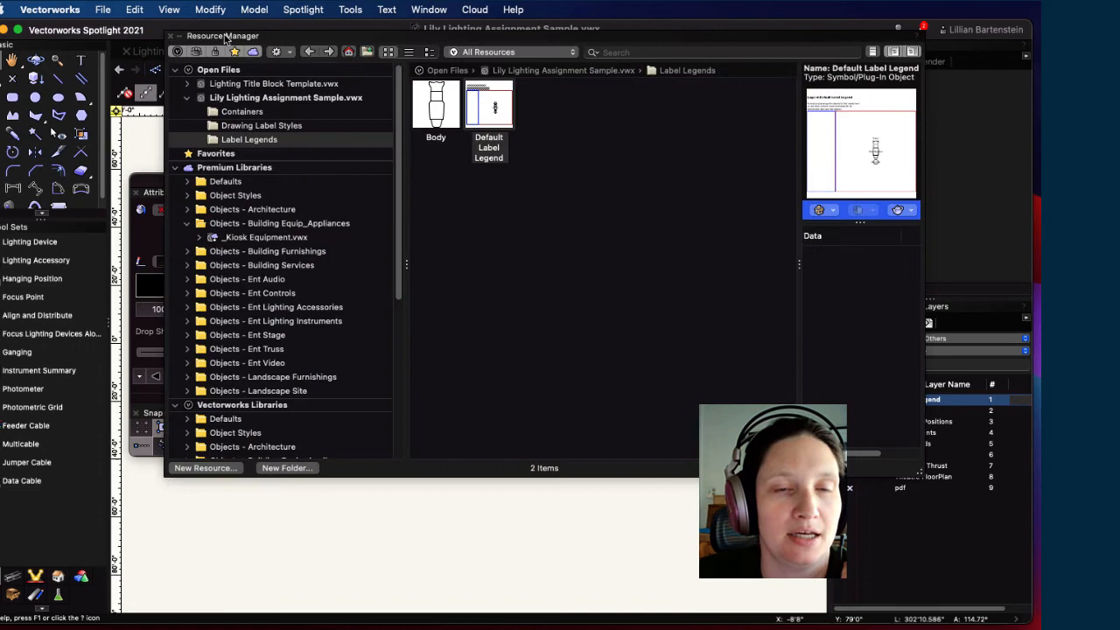
double_click(492, 107)
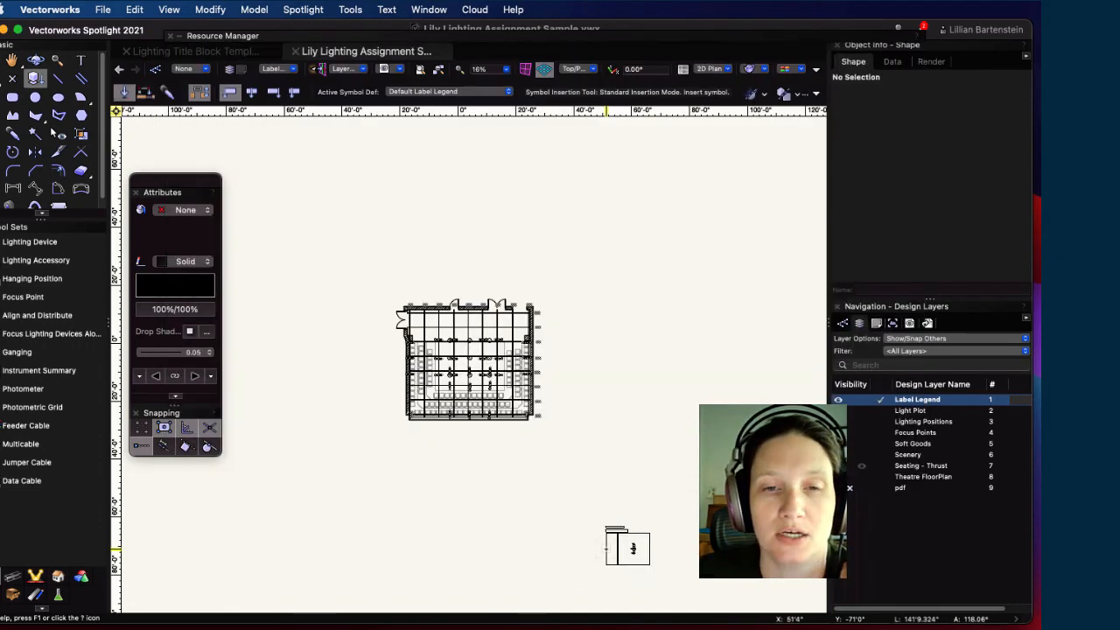
left_click(590, 286)
left_click(569, 286)
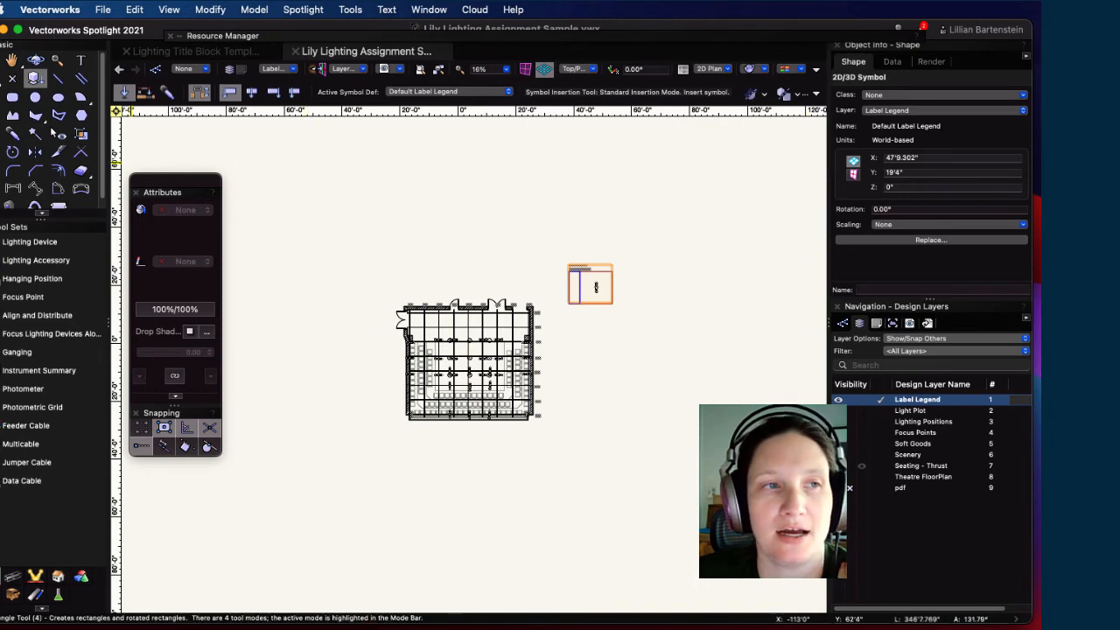
Step: Draw a rectangle framing the instrument in the label legend
key("4")
scroll(598, 279, "up", 3)
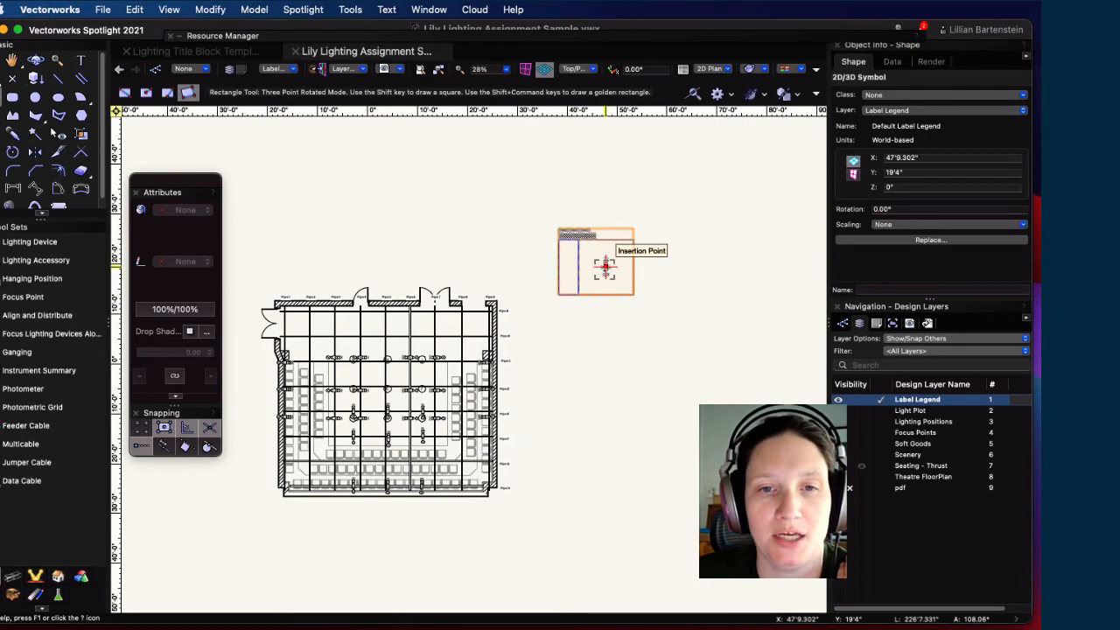
scroll(605, 265, "up", 5)
left_click(561, 188)
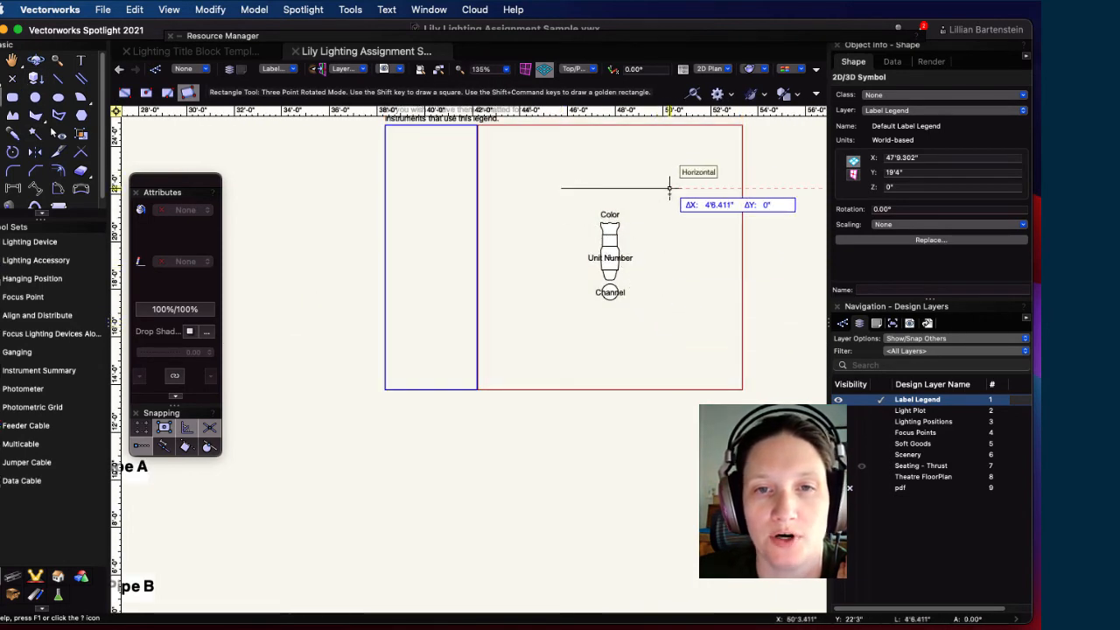
left_click(671, 187)
left_click(670, 337)
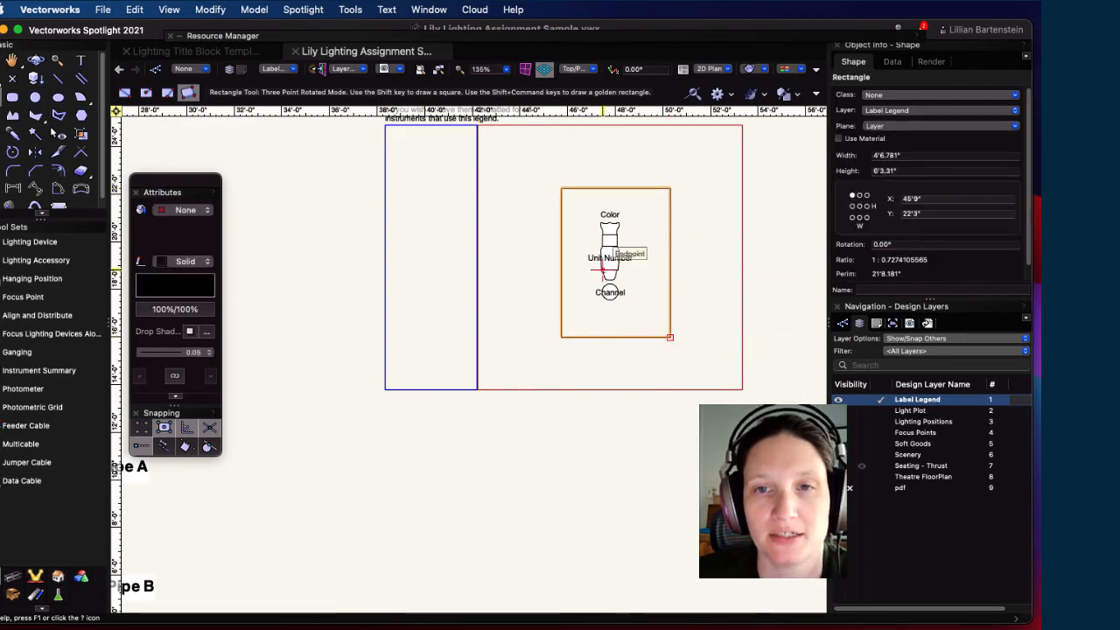
left_click(169, 9)
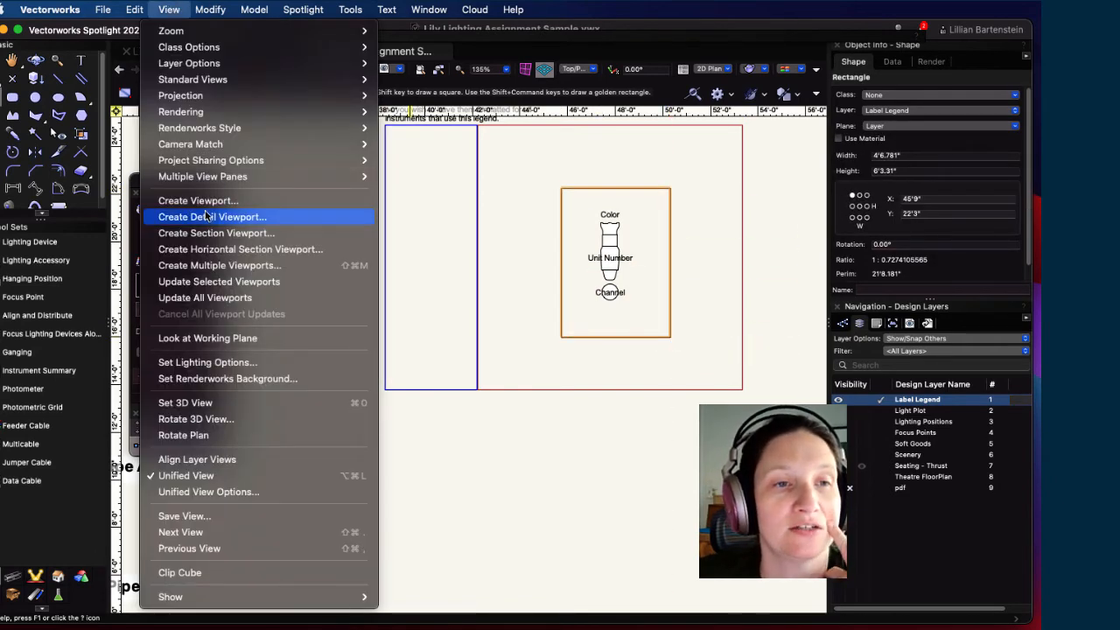
Step: Create a legend viewport on the sheet, using the rectangle as its crop
left_click(230, 200)
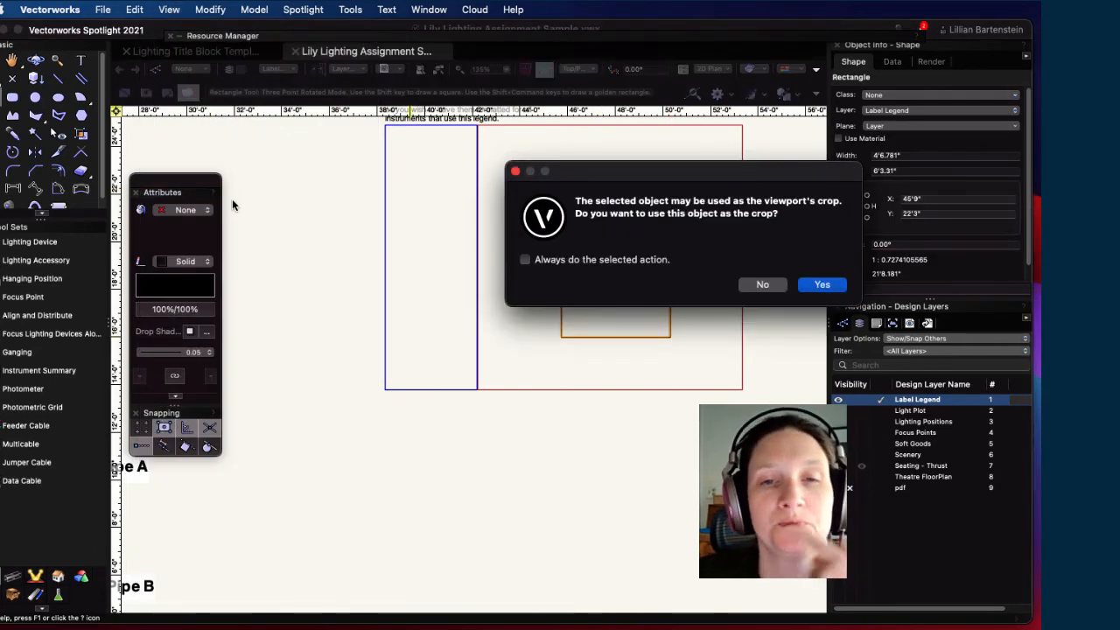
left_click(820, 286)
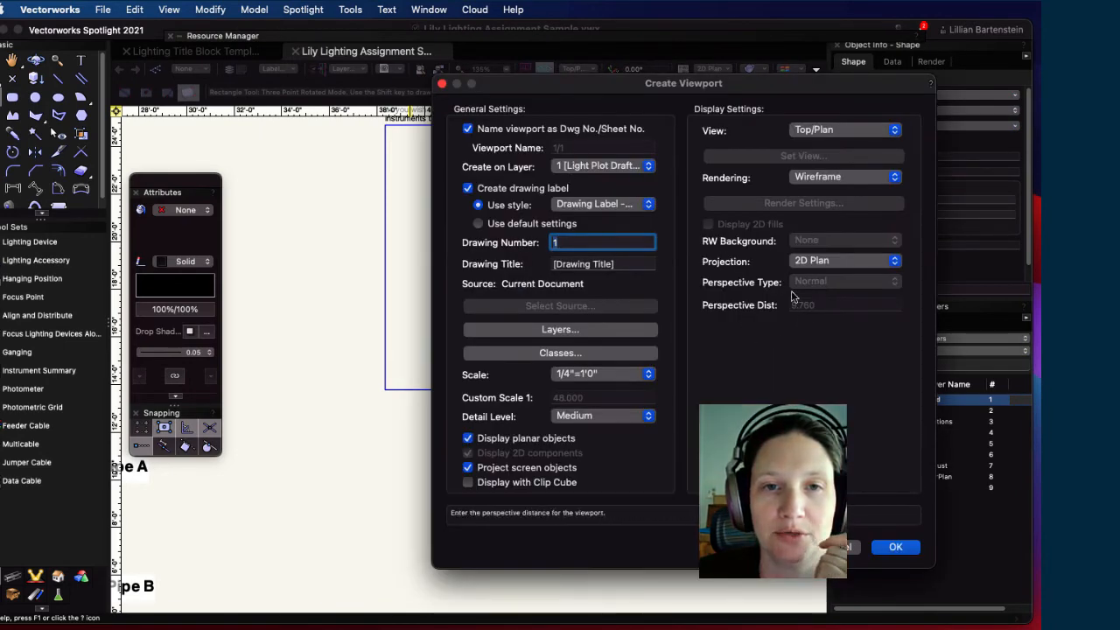
left_click(894, 547)
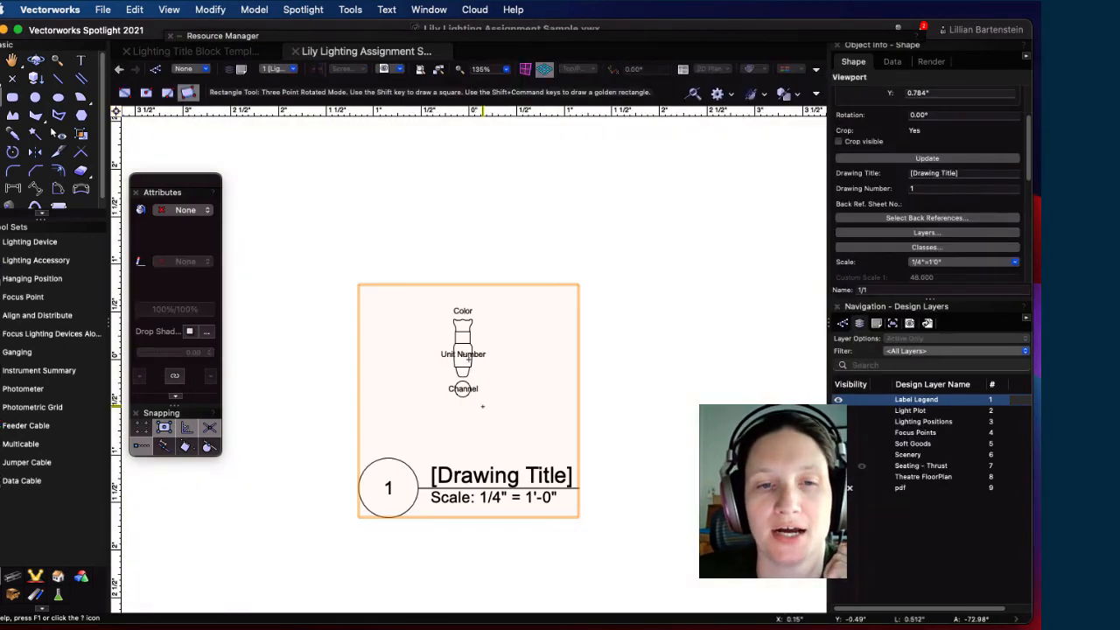
Step: Remove the legend viewport's drawing label in its annotations and drag it into the Label Legend box
key("x")
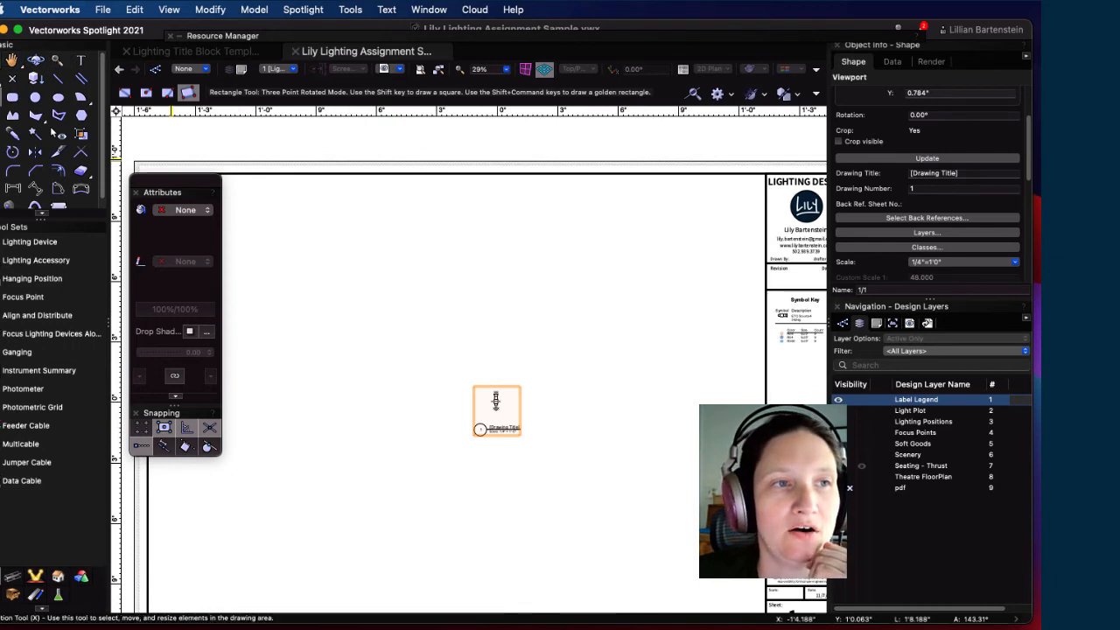
double_click(497, 429)
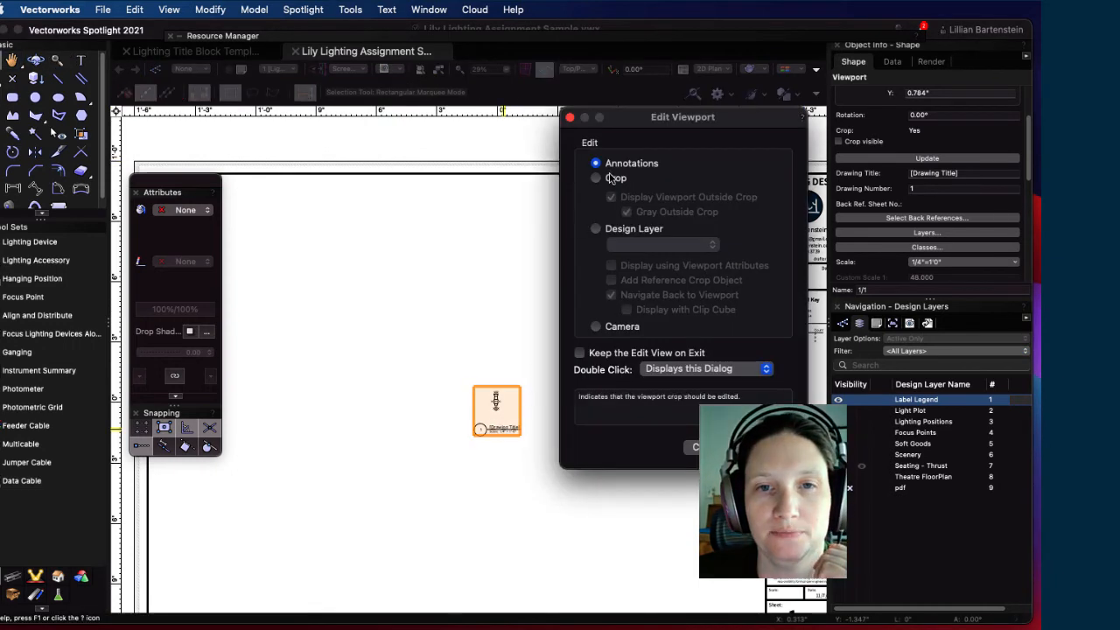
left_click(763, 447)
left_click(489, 429)
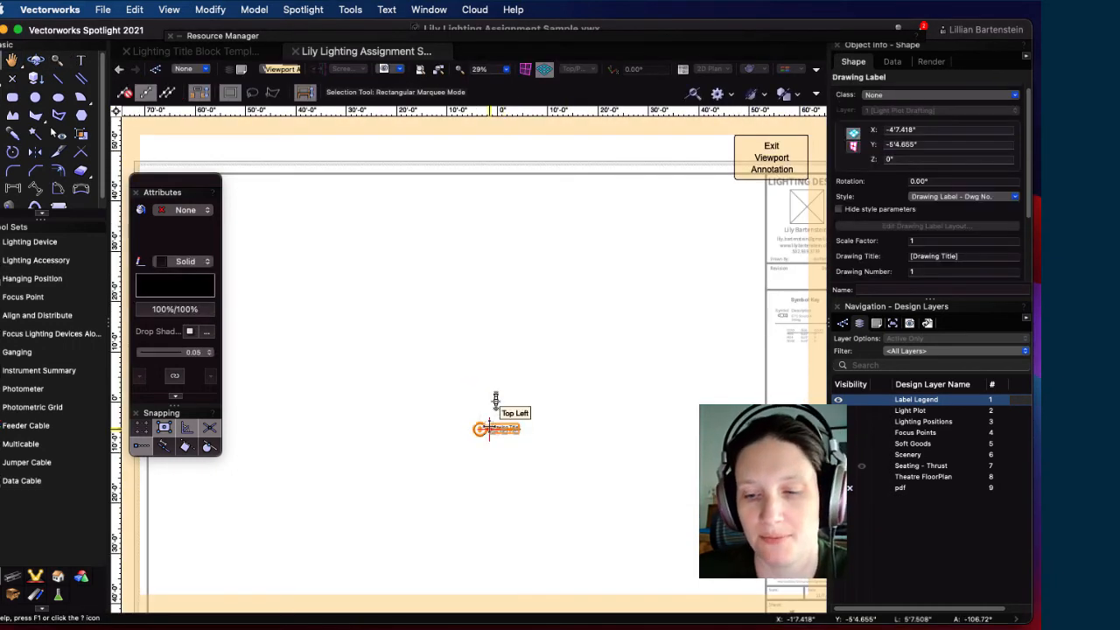
left_click(577, 406)
left_click(739, 172)
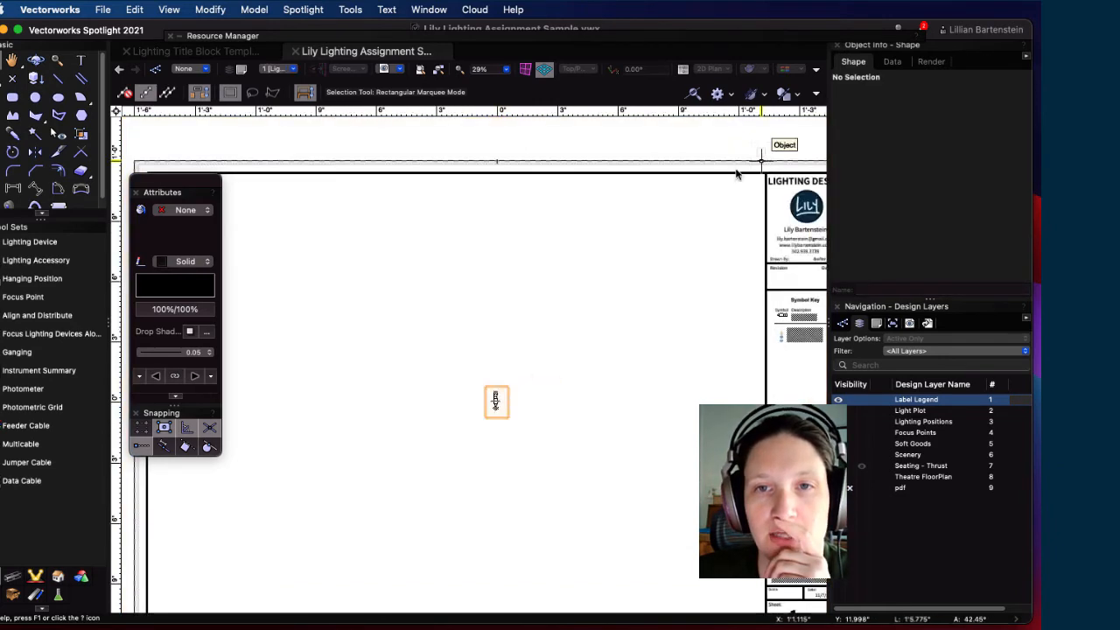
left_click_drag(495, 400, 806, 443)
middle_click_drag(685, 442, 491, 403)
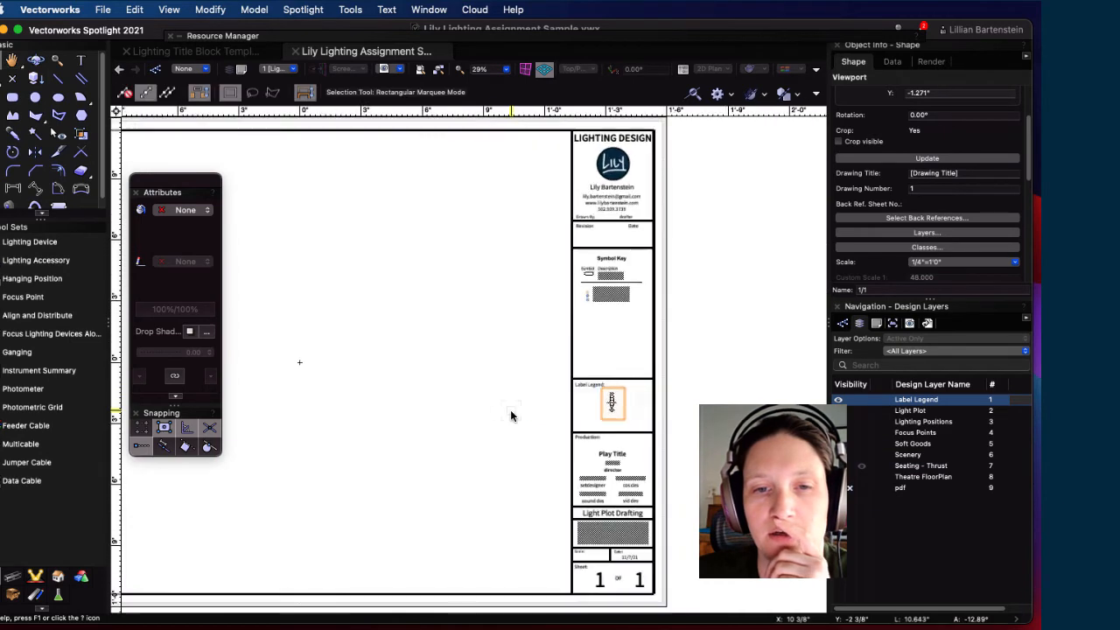
Step: Zoom in and shift the legend viewport right, snapping it into alignment within the Label Legend box
scroll(512, 410, "up", 3)
scroll(604, 402, "up", 4)
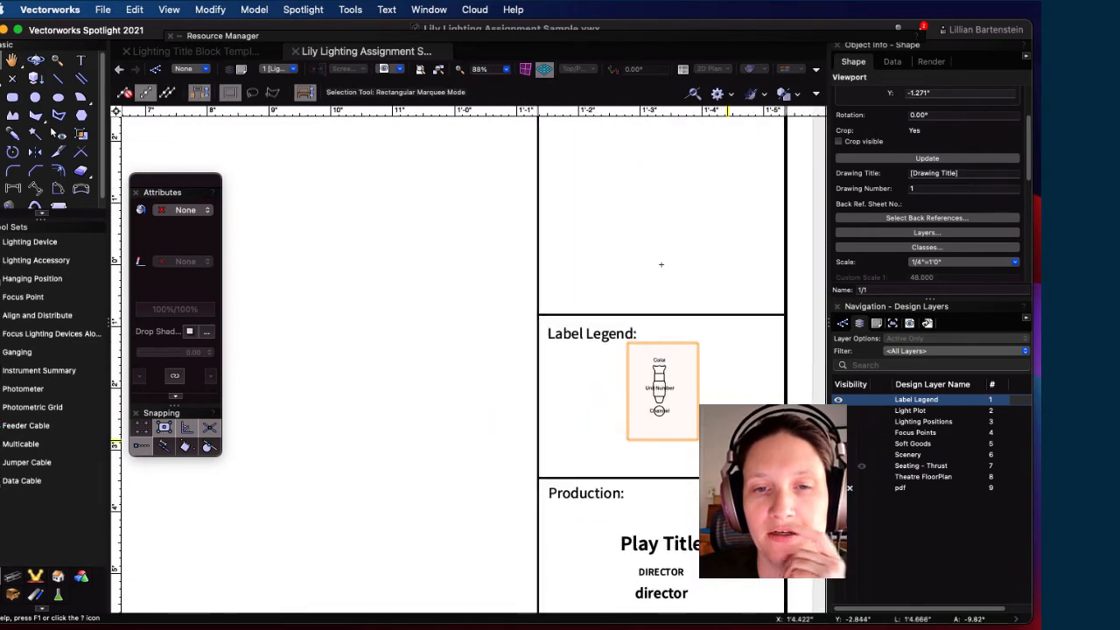
left_click_drag(610, 352, 635, 357)
left_click(758, 392)
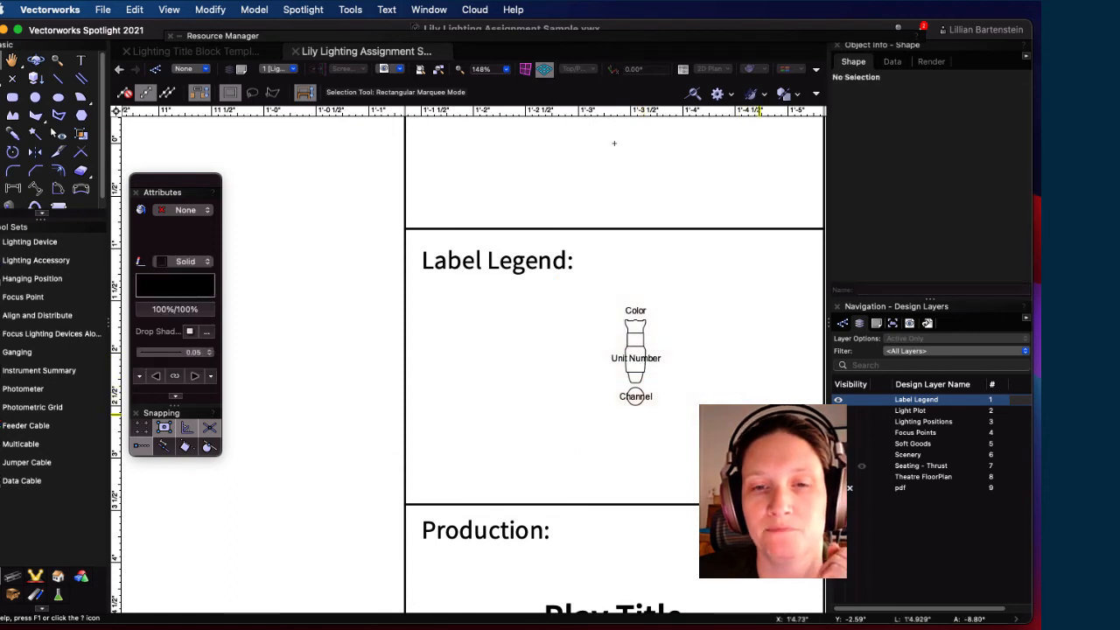
scroll(734, 385, "down", 3)
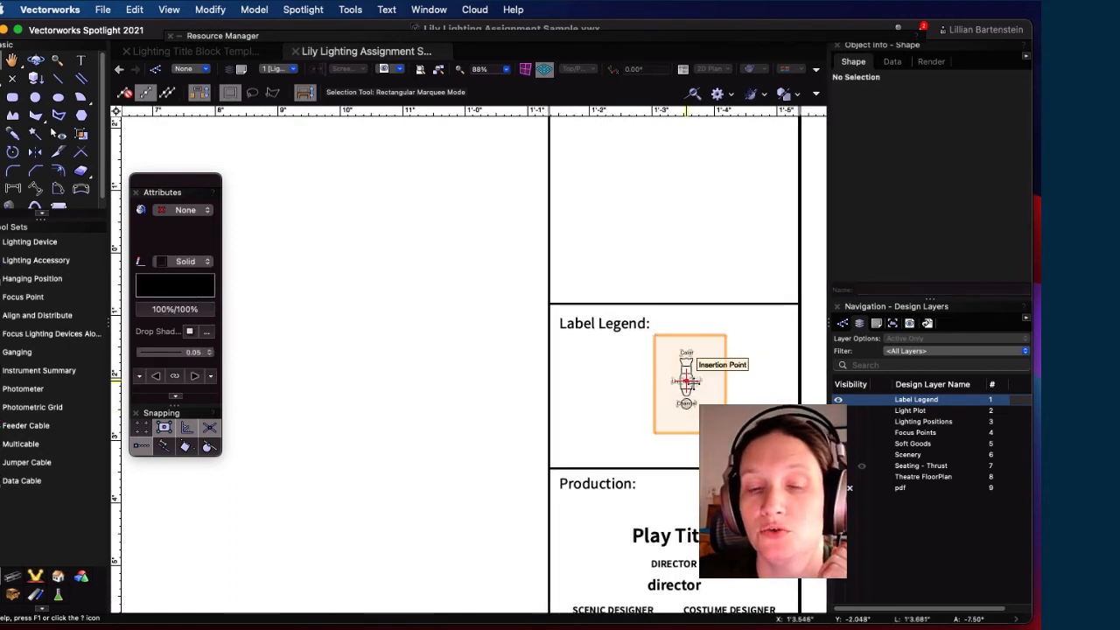
left_click_drag(682, 381, 669, 377)
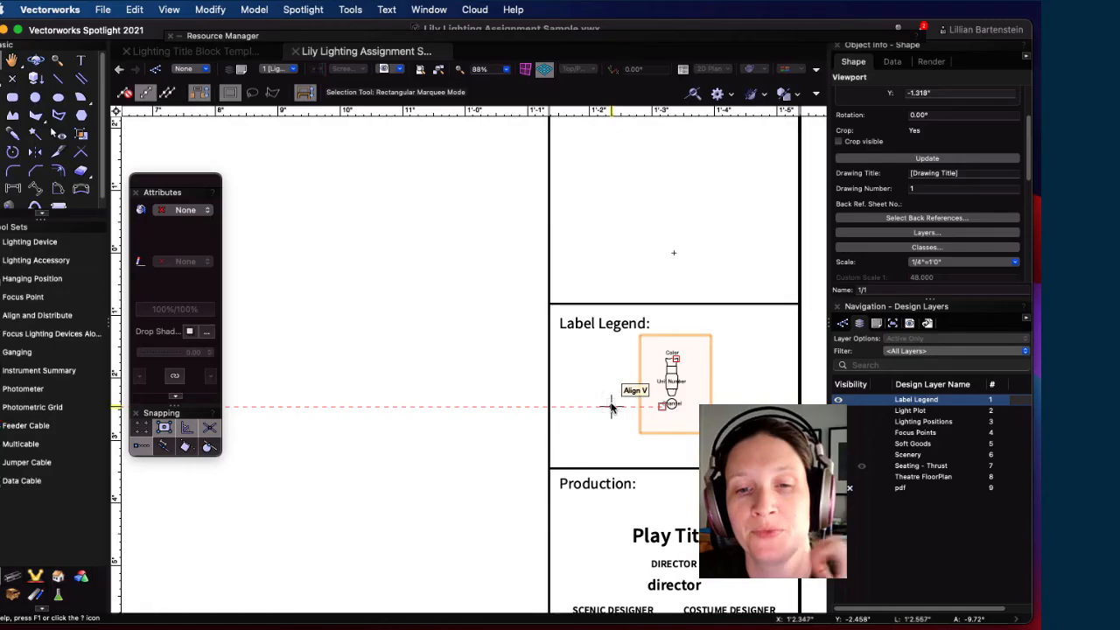
scroll(617, 406, "down", 5)
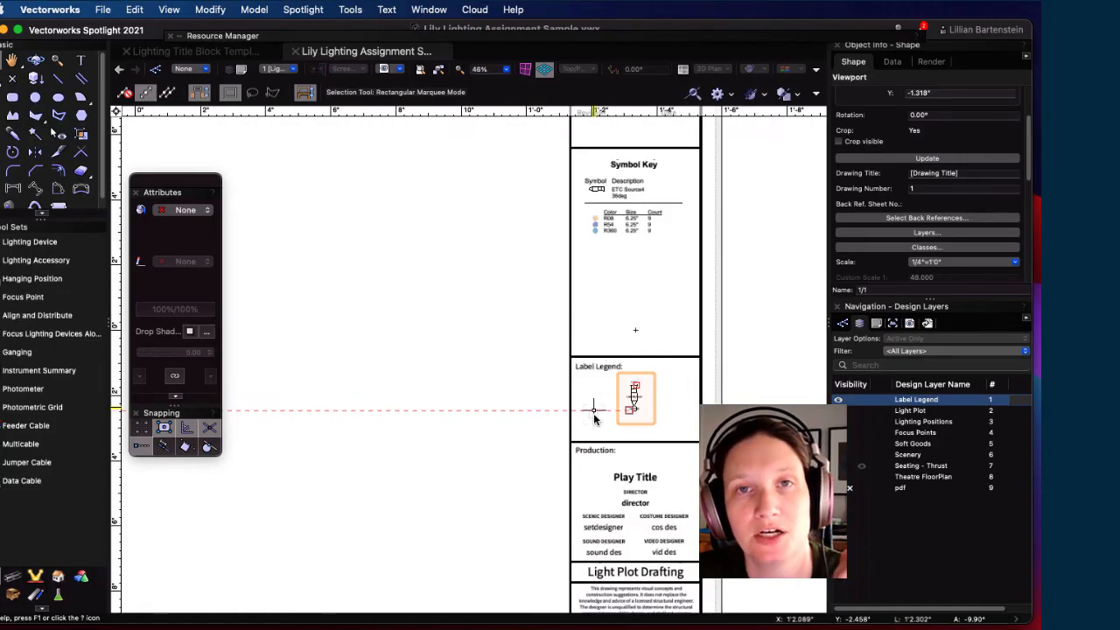
Step: Make Light Plot the active layer, hide the Label Legend layer, and centre the plot in view
left_click(885, 411)
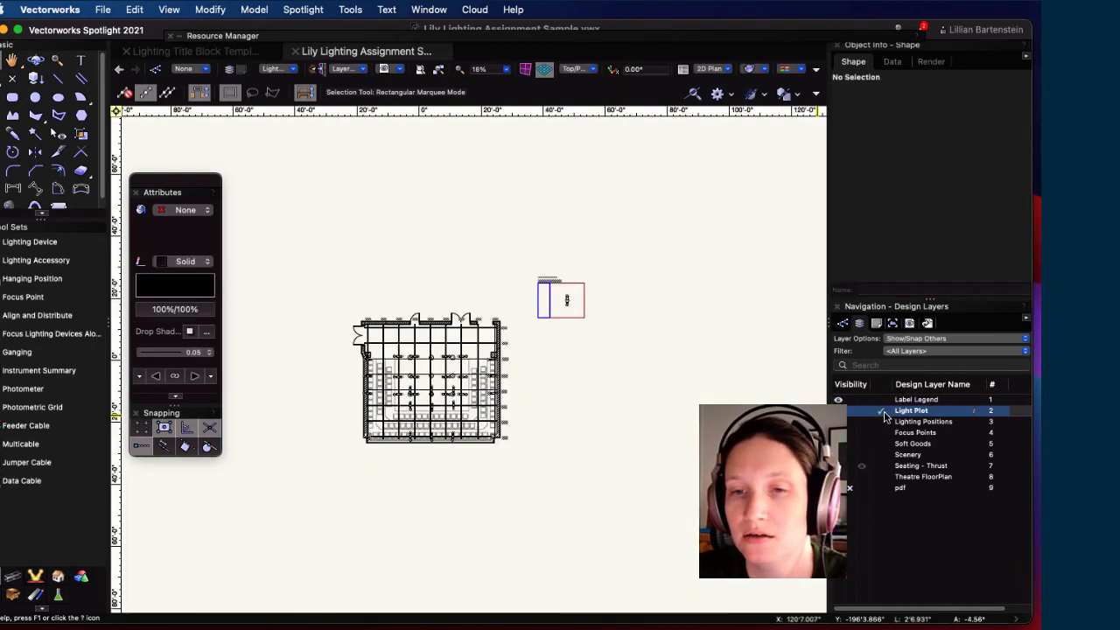
left_click(849, 399)
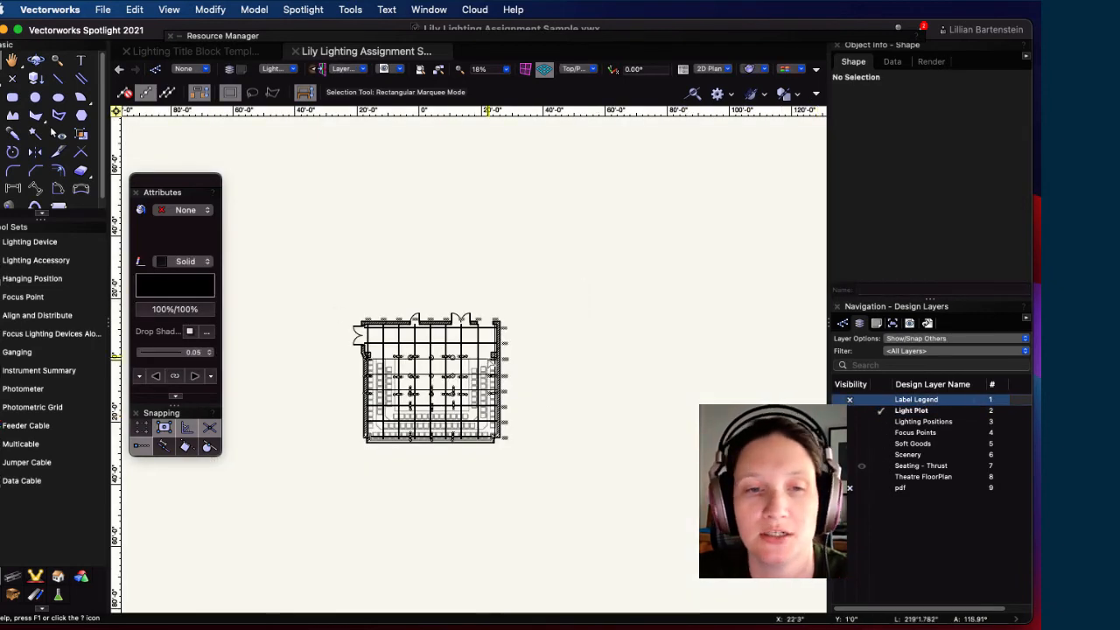
middle_click_drag(560, 376, 700, 348)
scroll(542, 322, "up", 3)
middle_click_drag(701, 437, 643, 435)
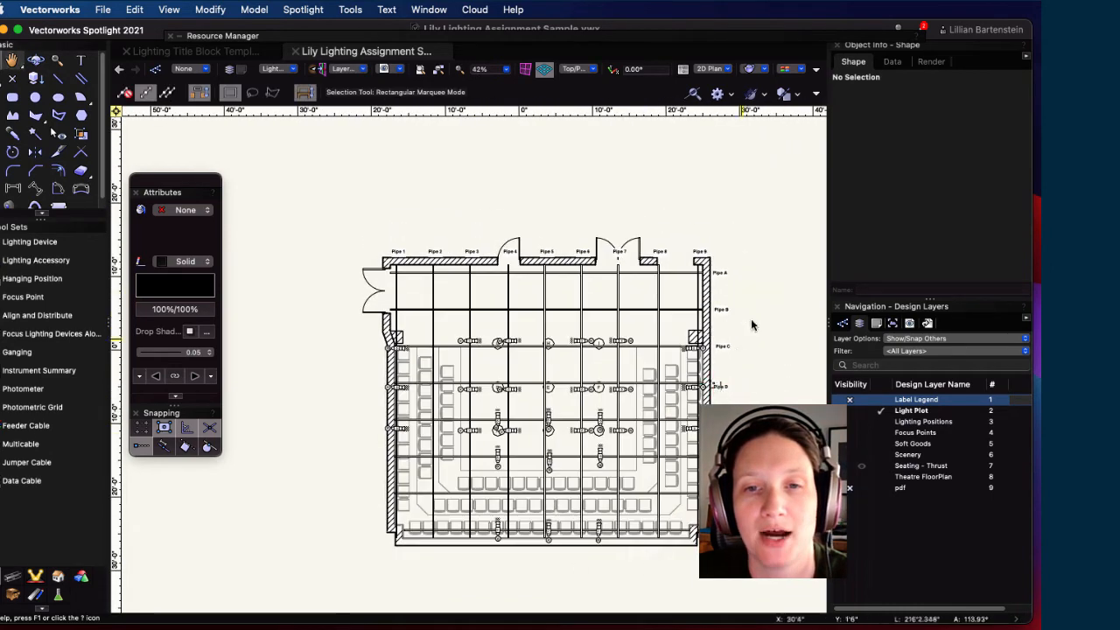
Step: Create a viewport titled 'Light Plot' with auto-naming off and the custom name '1/2'
left_click(136, 10)
mouse_move(178, 12)
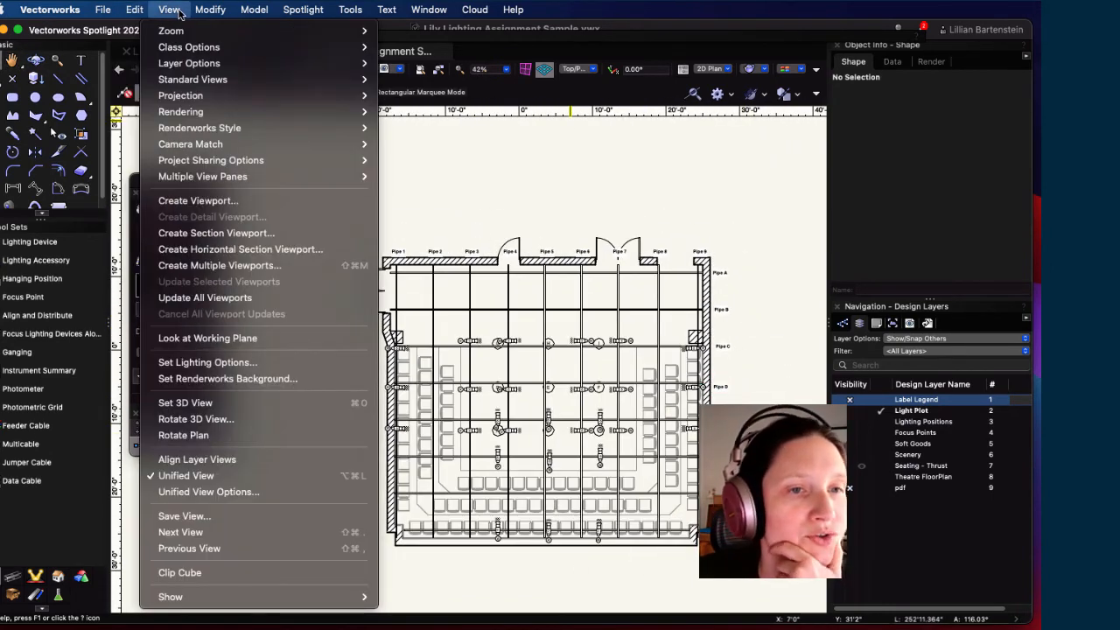
left_click(198, 200)
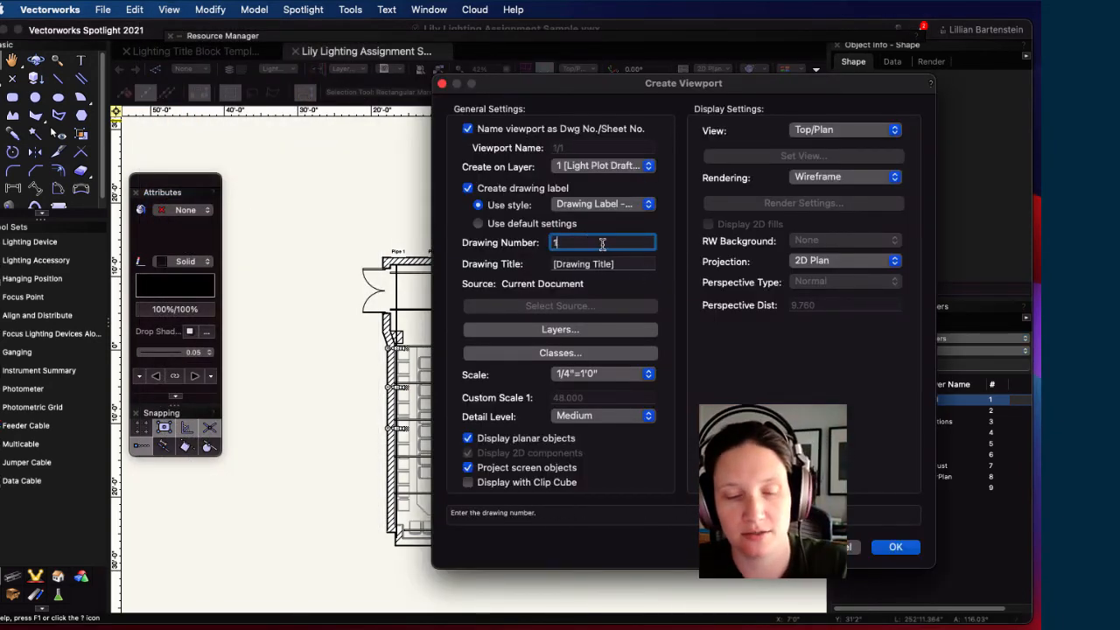
key("Tab")
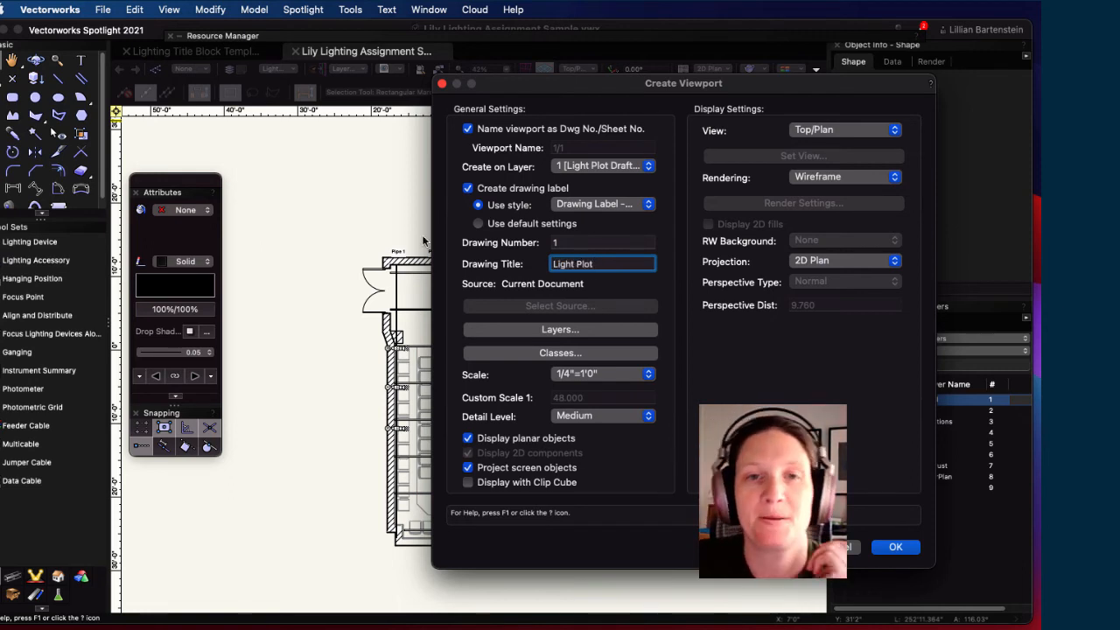
left_click(894, 548)
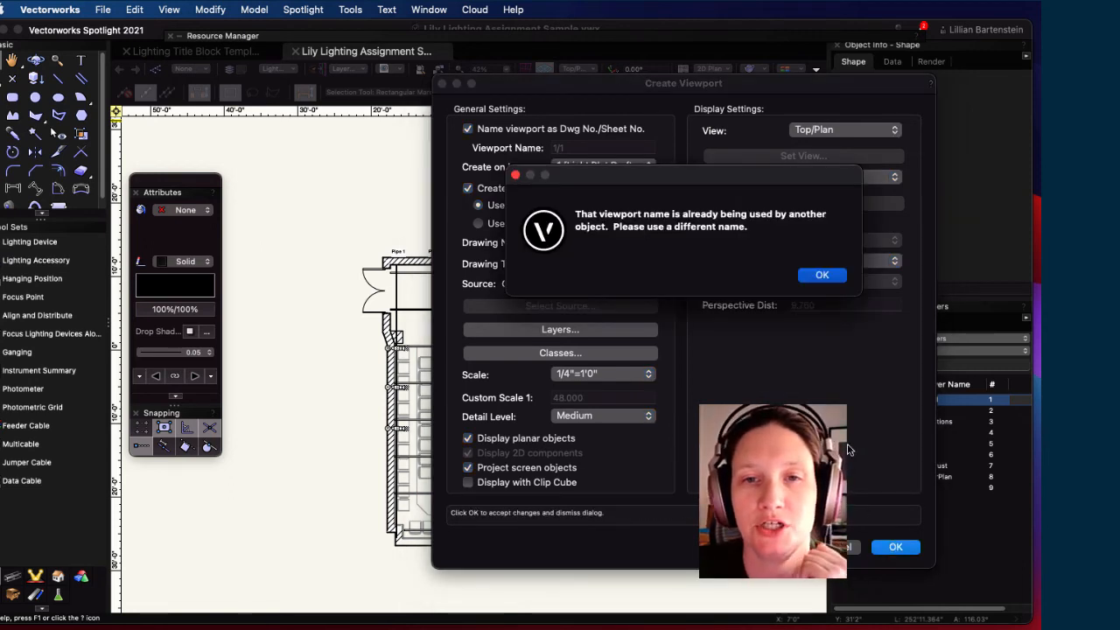
left_click(822, 277)
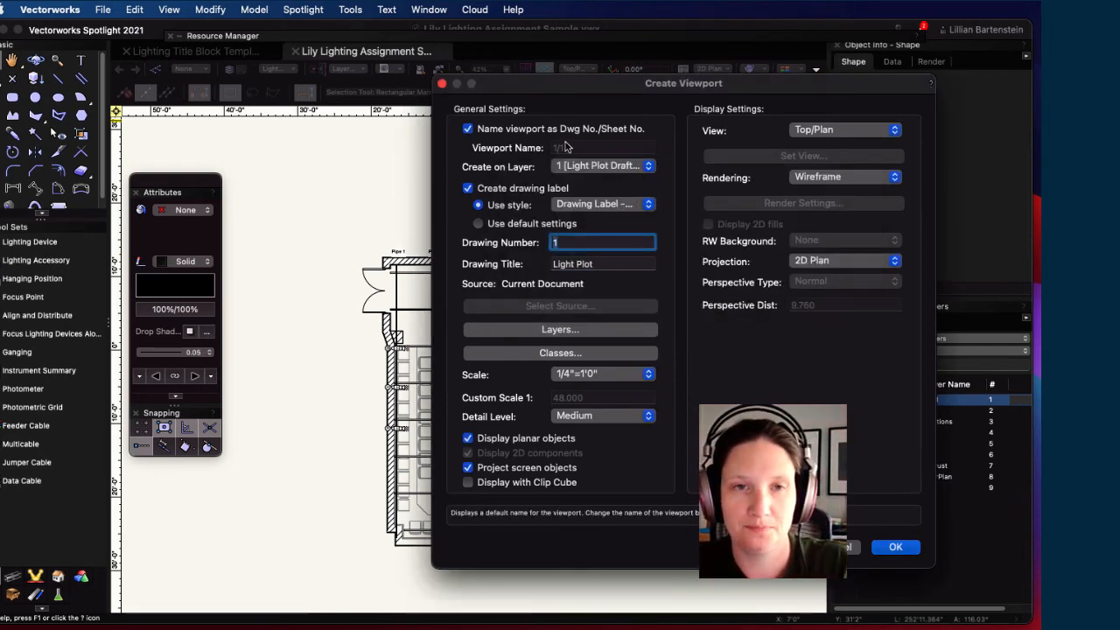
left_click(468, 128)
left_click(584, 146)
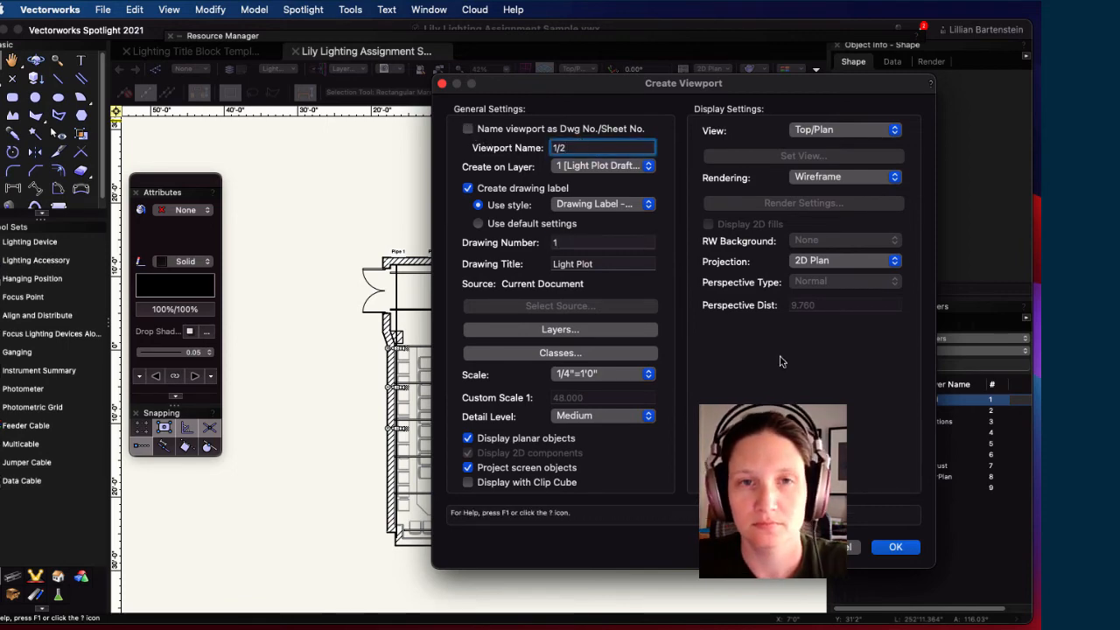
left_click(898, 557)
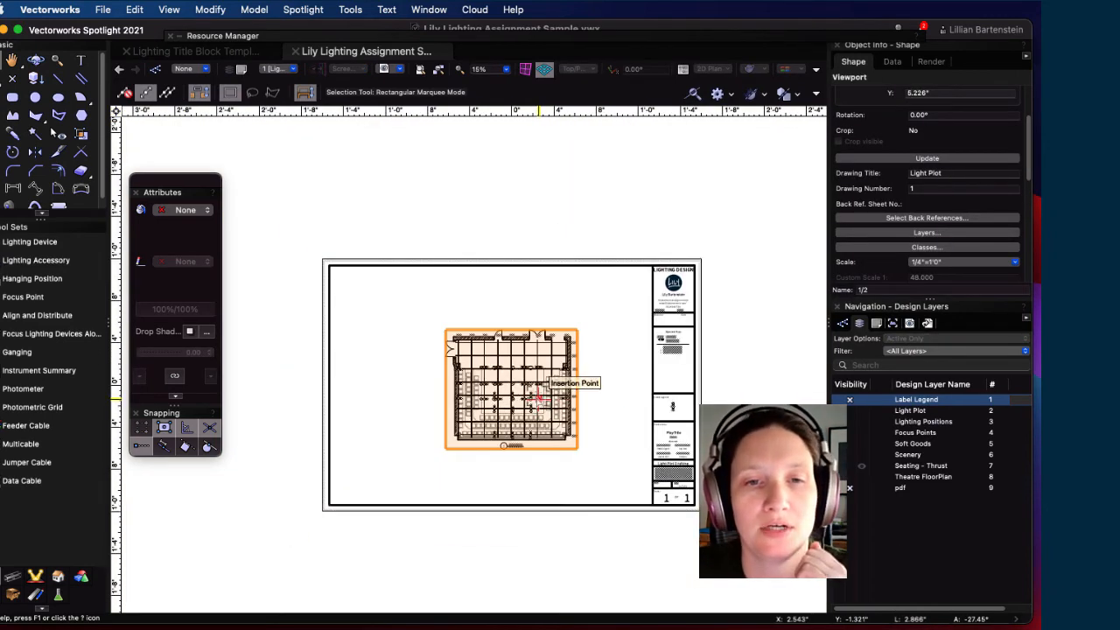
Step: Set the Light Plot viewport scale to 1/2"=1'0" and shift it left on the sheet
left_click(929, 265)
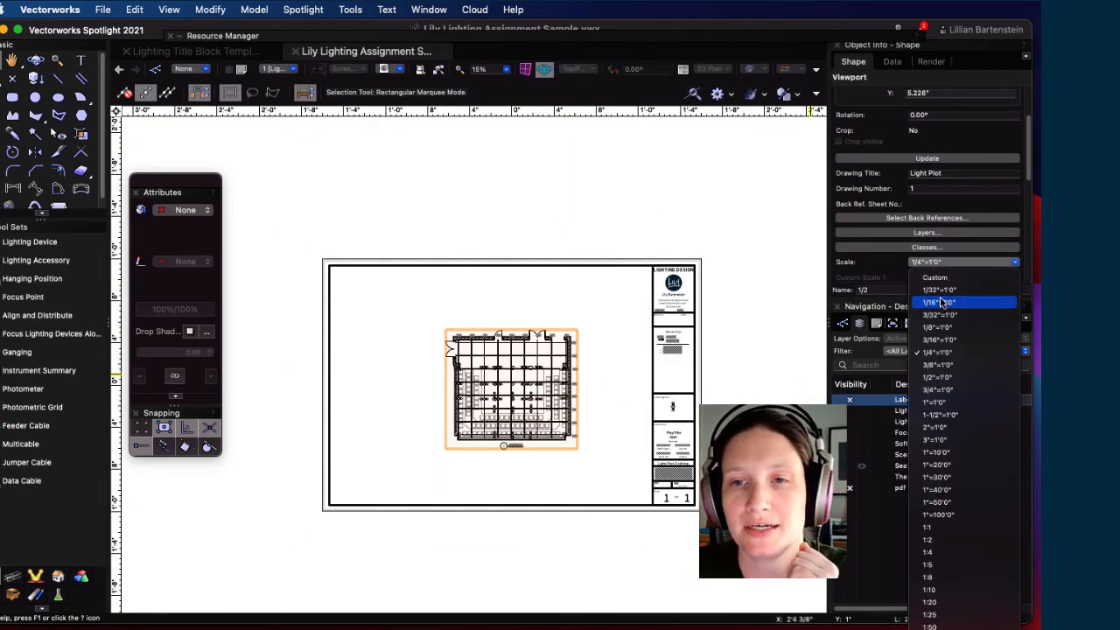
left_click(950, 378)
mouse_move(538, 380)
left_mouse_down()
mouse_move(485, 381)
mouse_move(525, 387)
mouse_move(528, 376)
left_mouse_up()
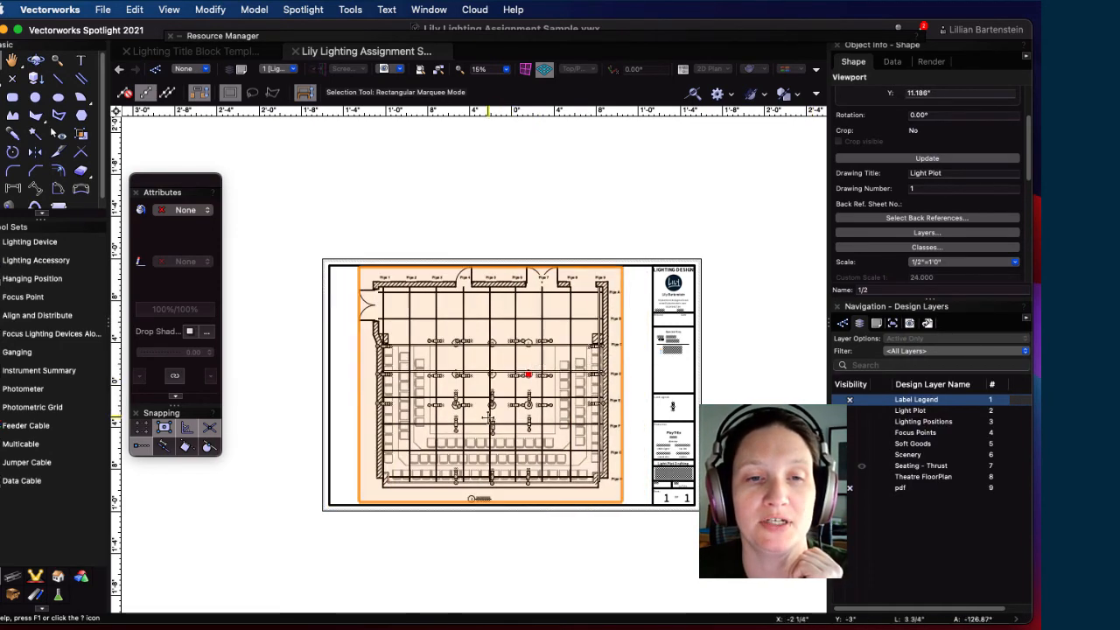
left_click(404, 526)
Step: Move the viewport's Light Plot drawing label up toward the plot, then nudge the viewport down
double_click(455, 421)
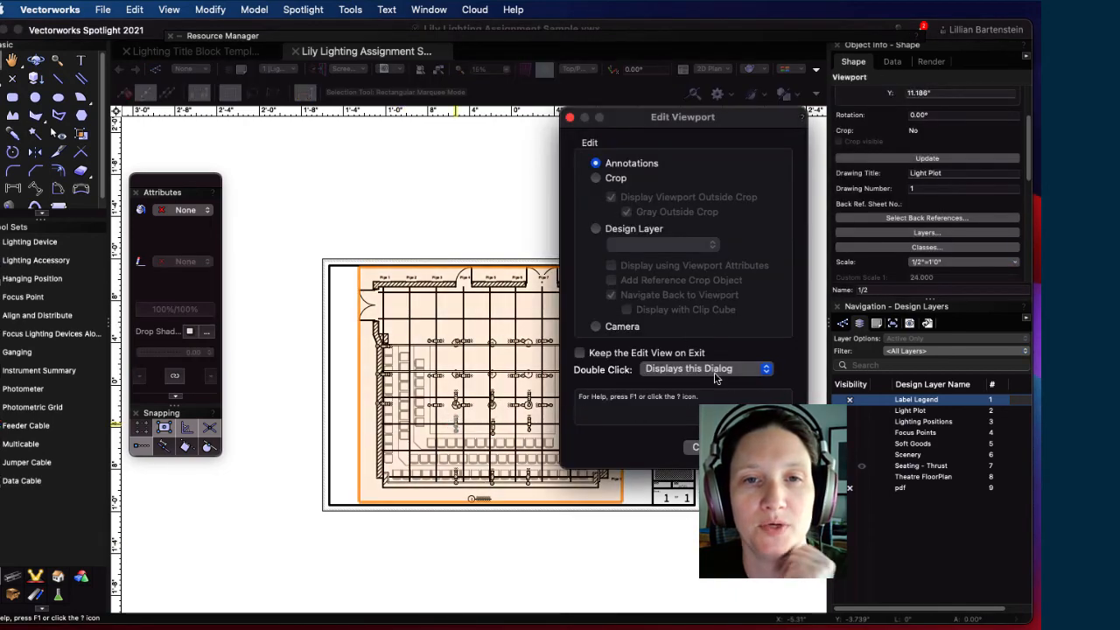
key("Return")
scroll(472, 538, "up", 5)
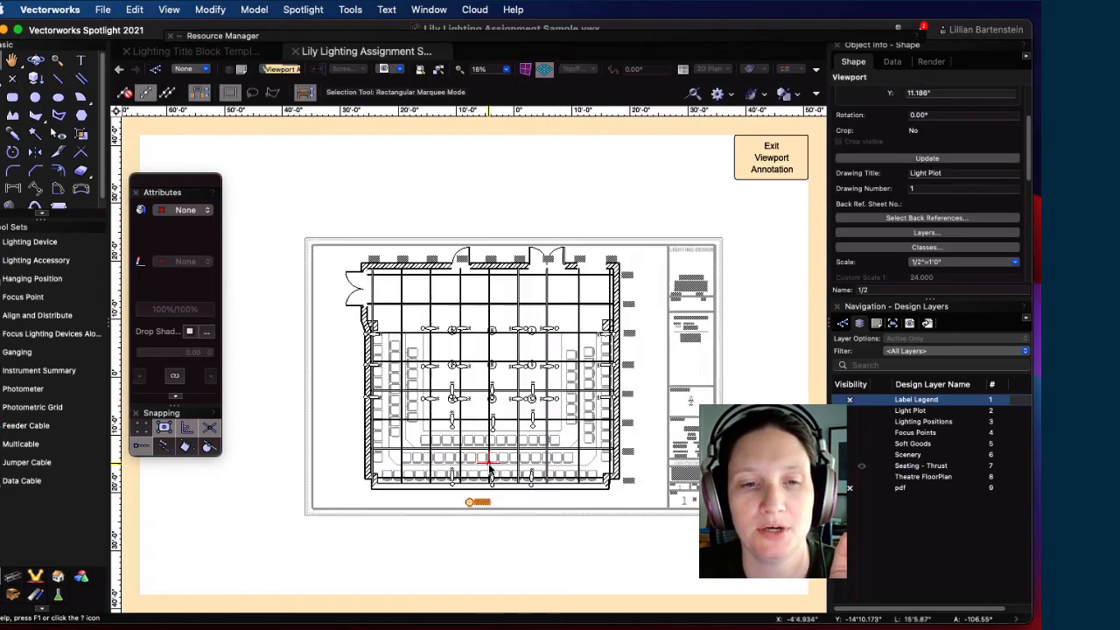
scroll(472, 538, "up", 4)
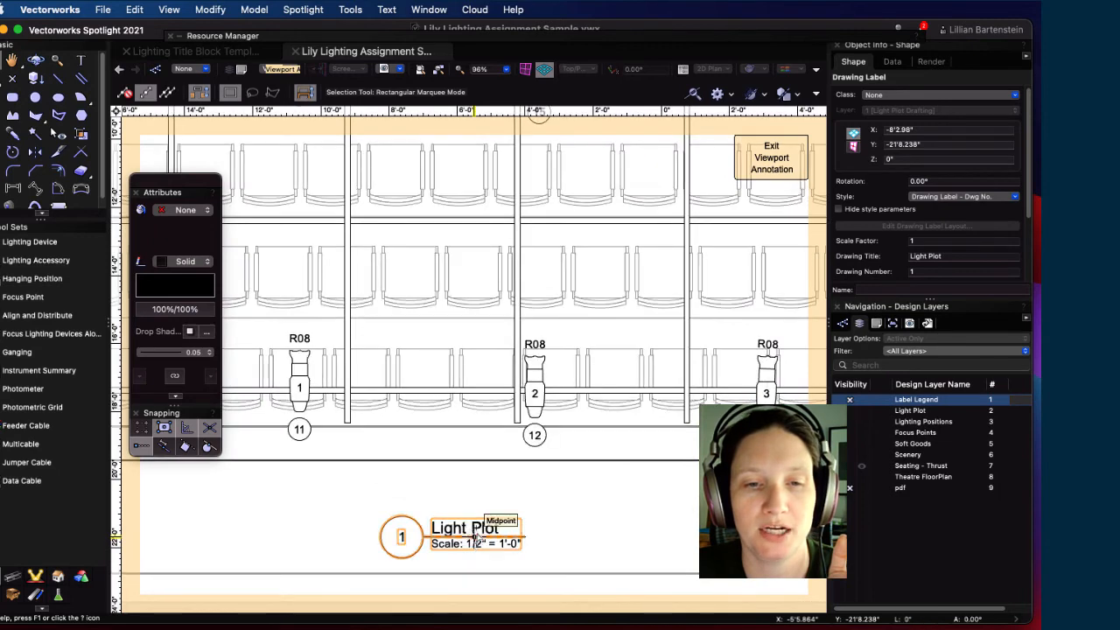
left_click_drag(476, 530, 476, 501)
left_click(772, 166)
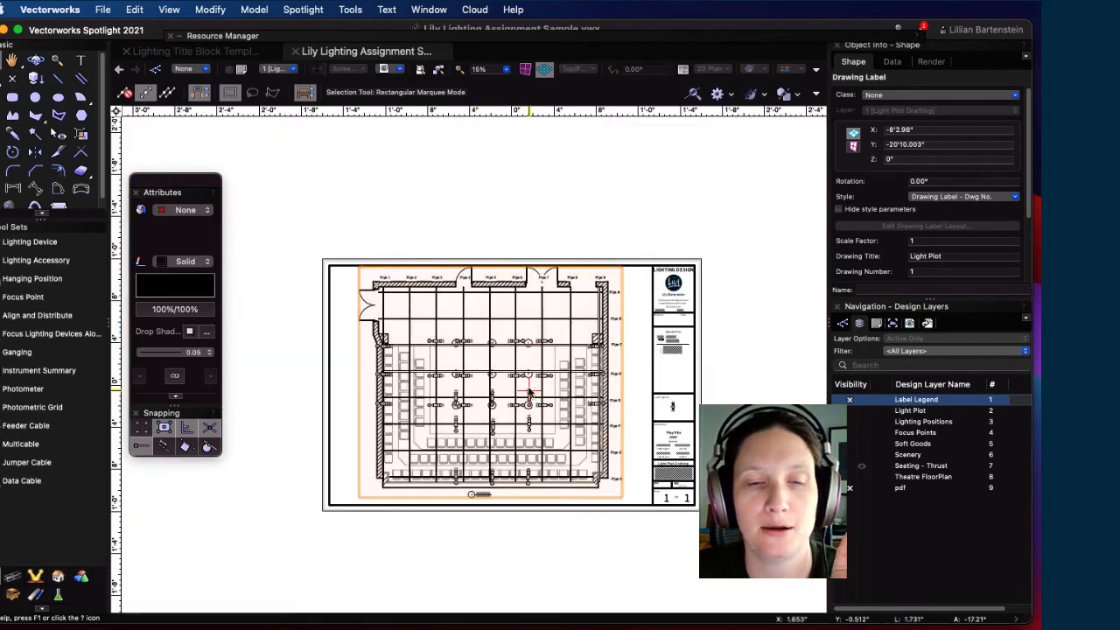
key("Down")
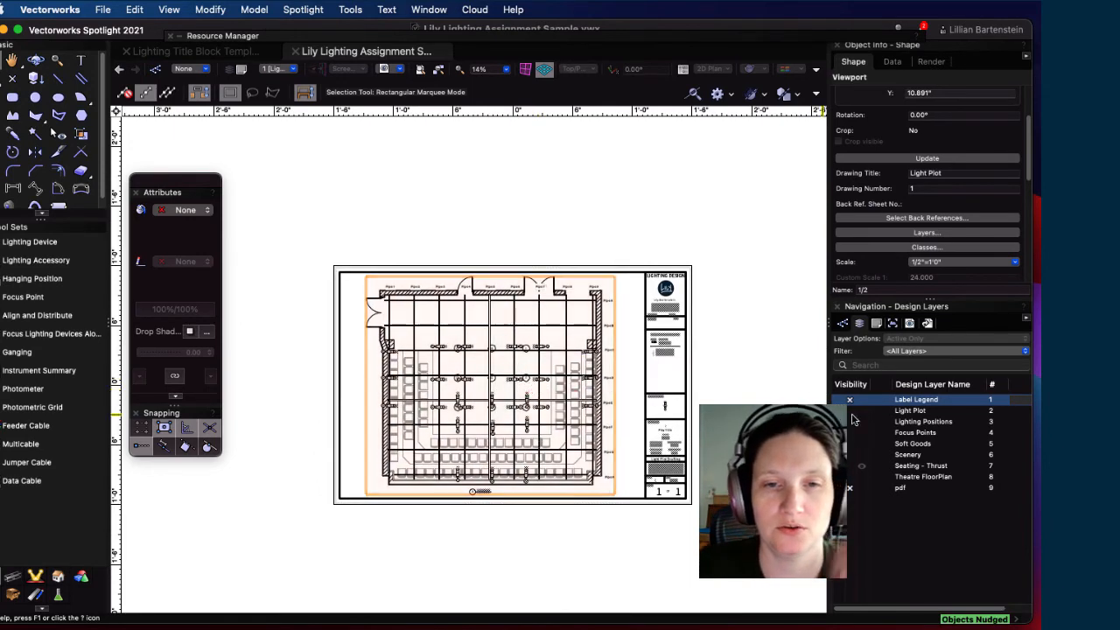
Step: Zoom in to inspect the viewport and select the title block border
scroll(538, 361, "up", 2)
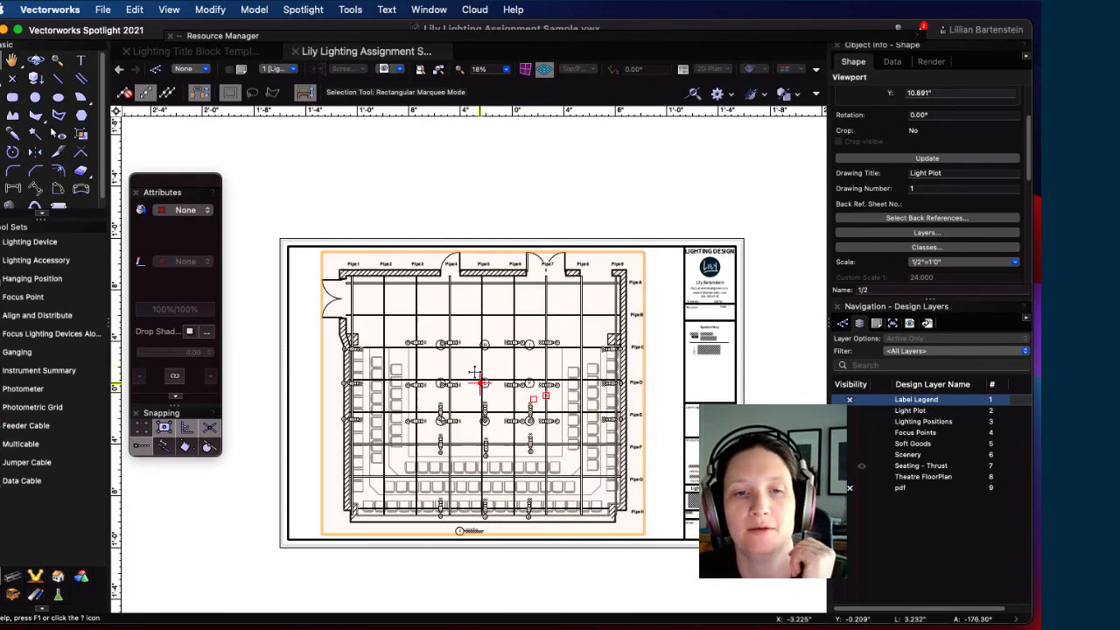
scroll(499, 401, "up", 4)
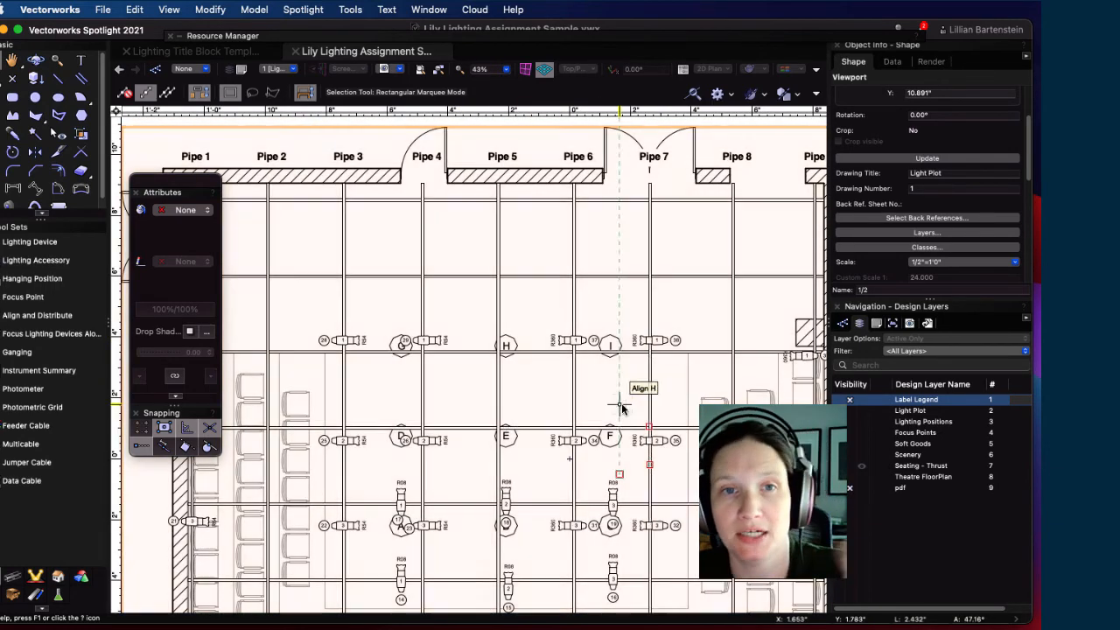
scroll(622, 403, "down", 5)
scroll(688, 360, "up", 5)
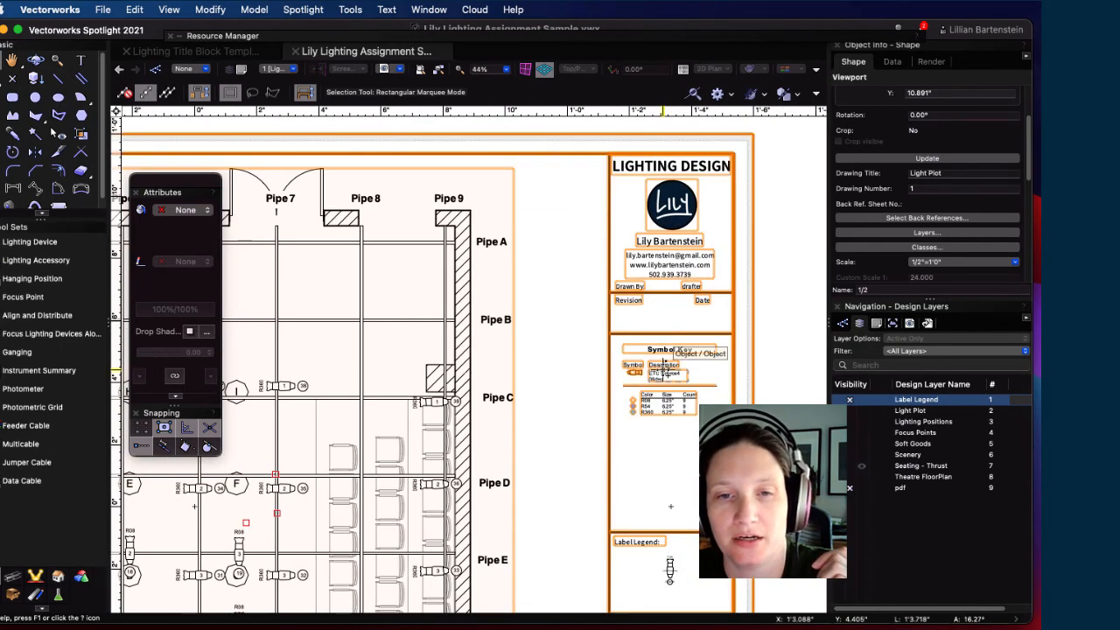
left_click(663, 368)
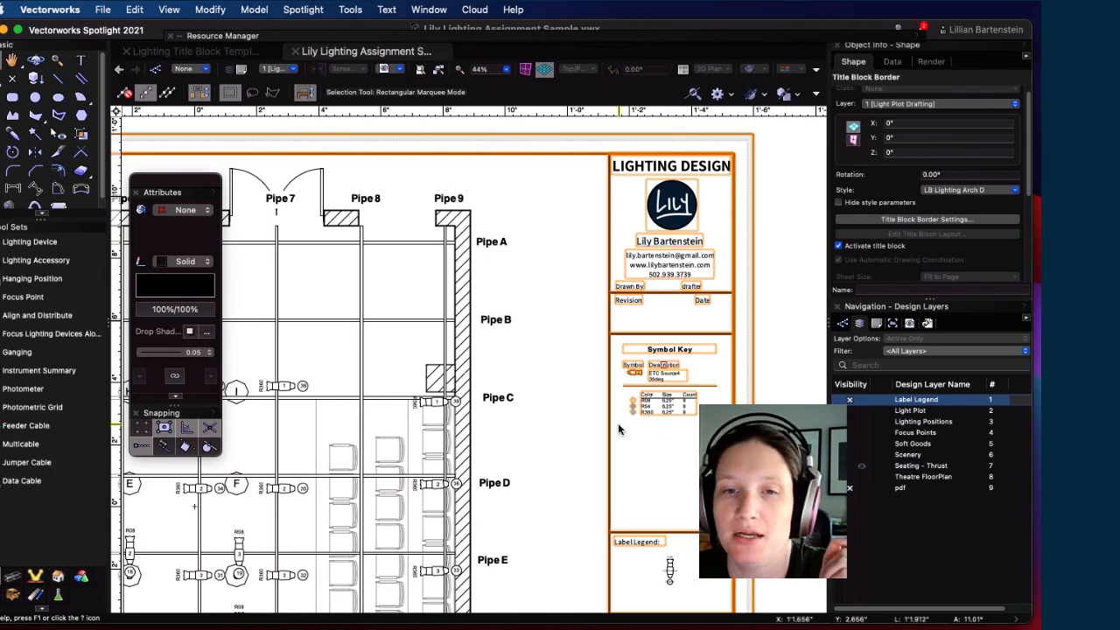
Step: In the Title Block Manager, loading the active file only, set Sheet Scale to 1/2"=1'-0" and today's date
double_click(659, 367)
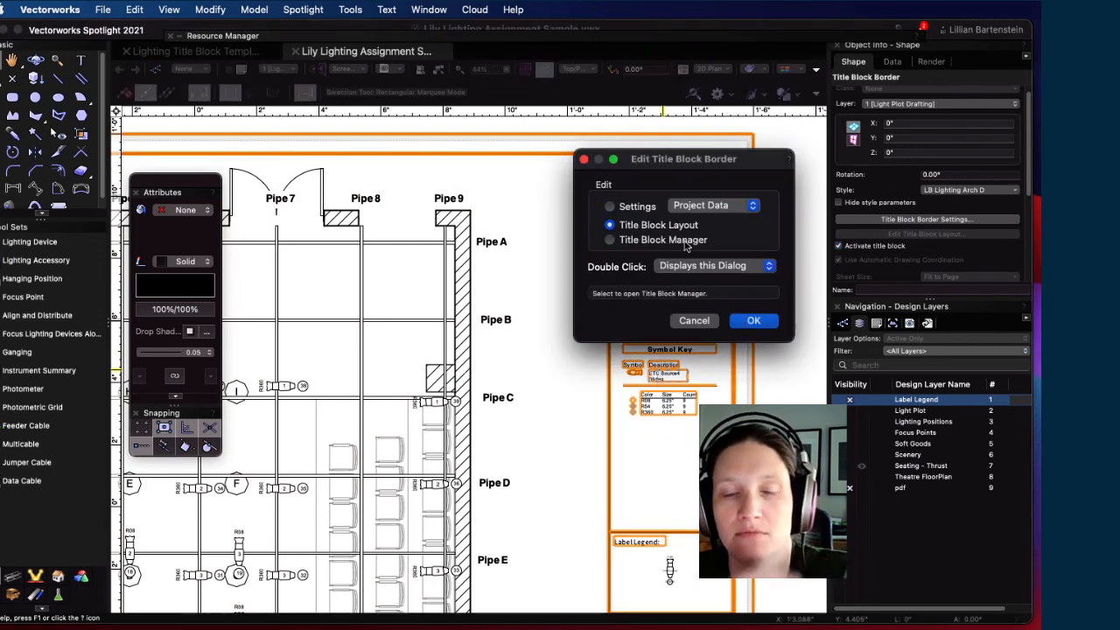
left_click(751, 321)
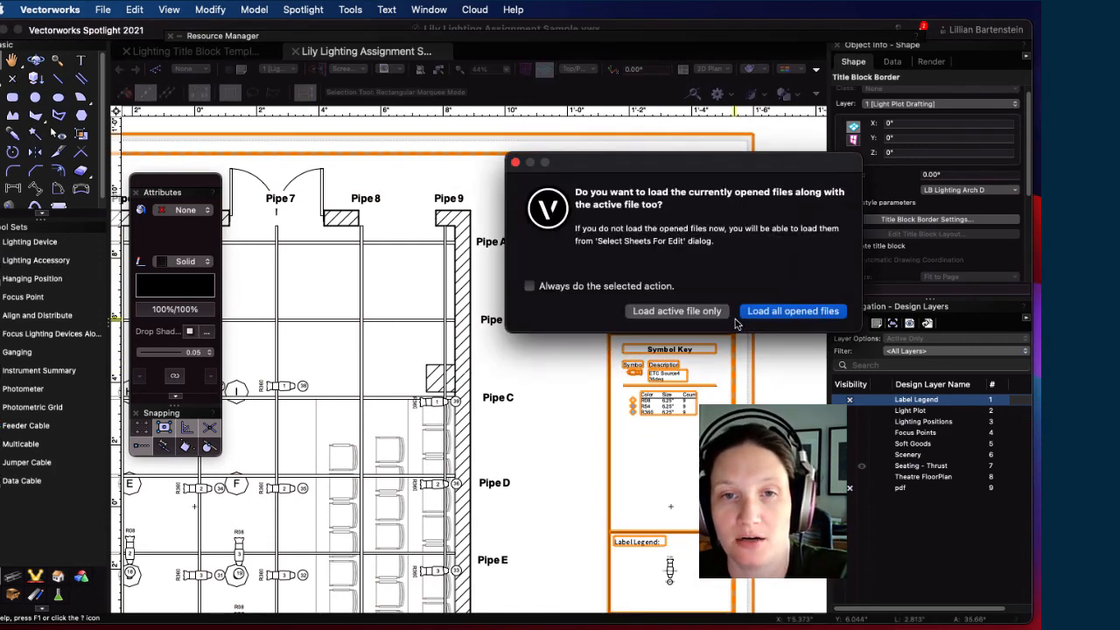
left_click(667, 312)
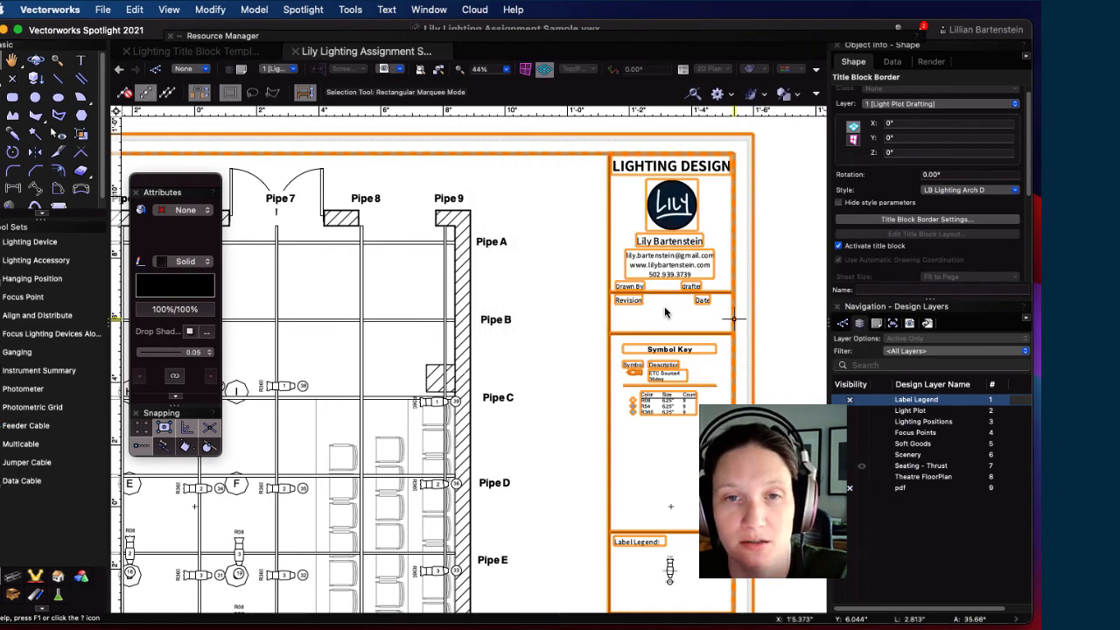
double_click(665, 360)
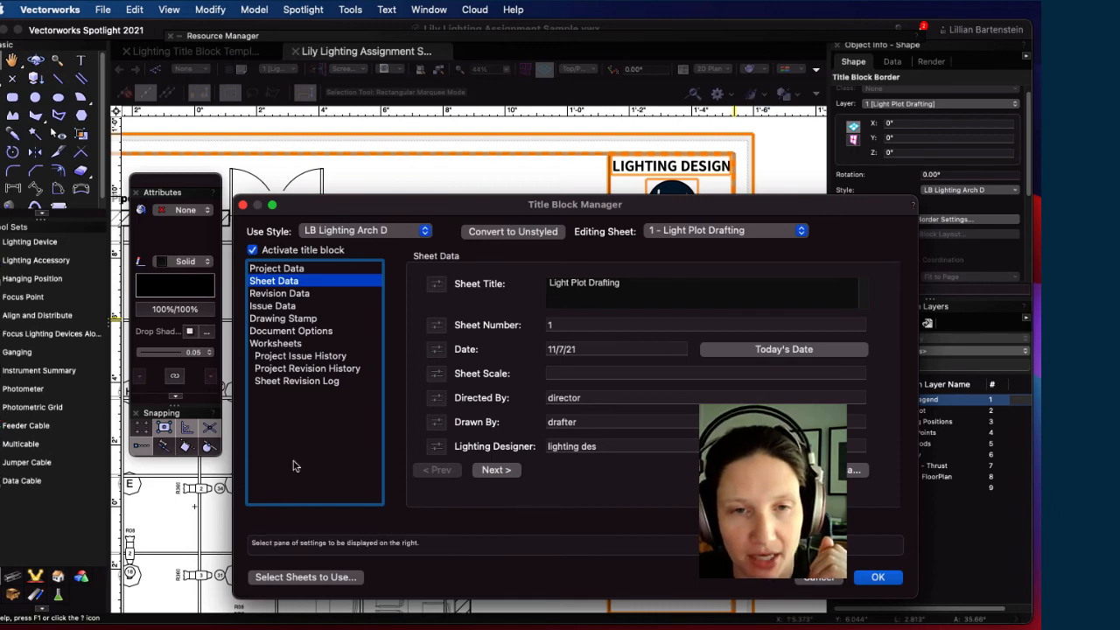
left_click(639, 373)
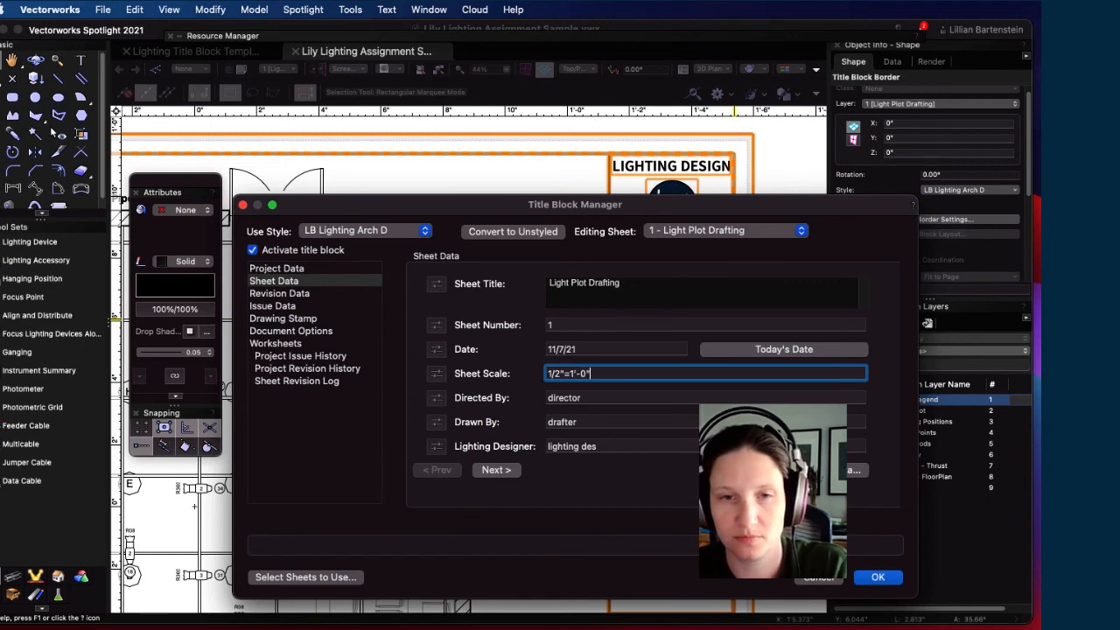
left_click(796, 351)
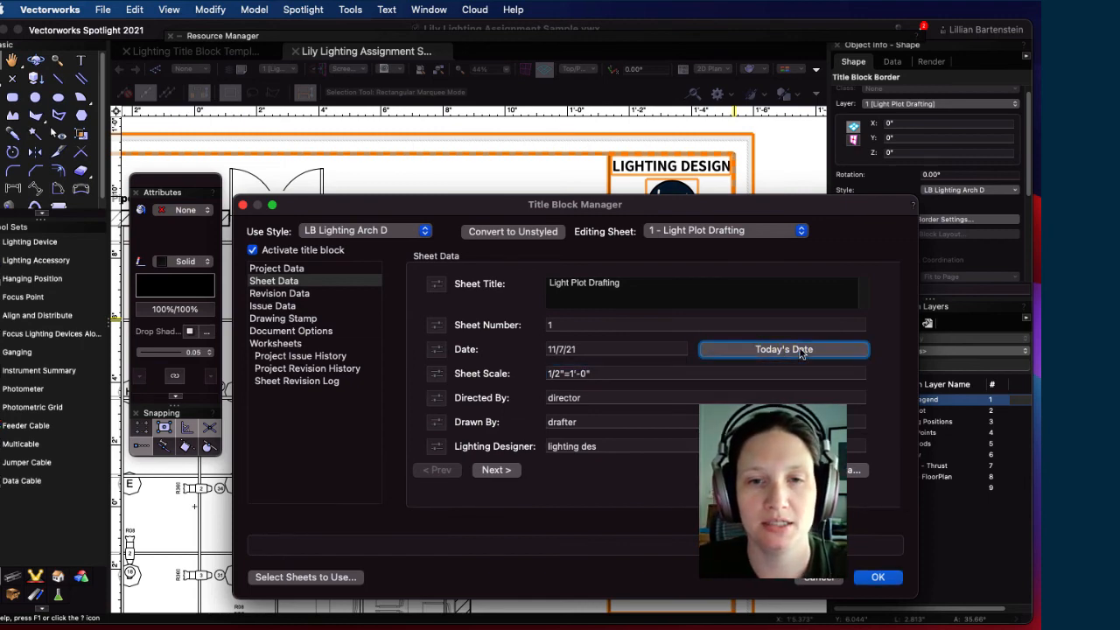
left_click(598, 420)
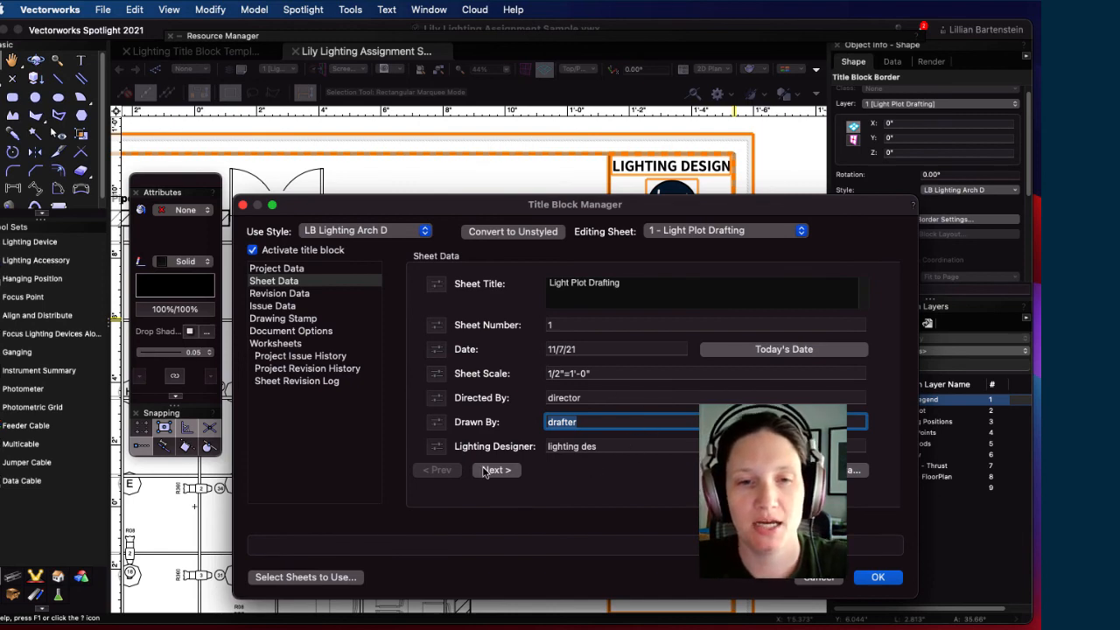
Step: Review the revision, issue, stamp and project data pages, then apply the title block changes
left_click(311, 294)
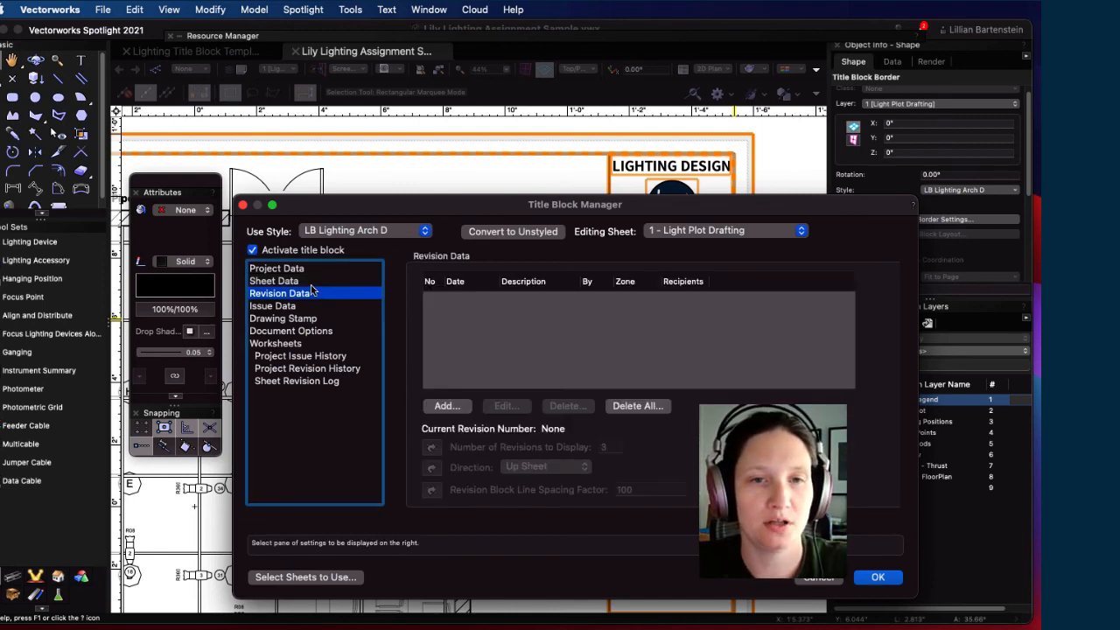
left_click(308, 280)
left_click(511, 469)
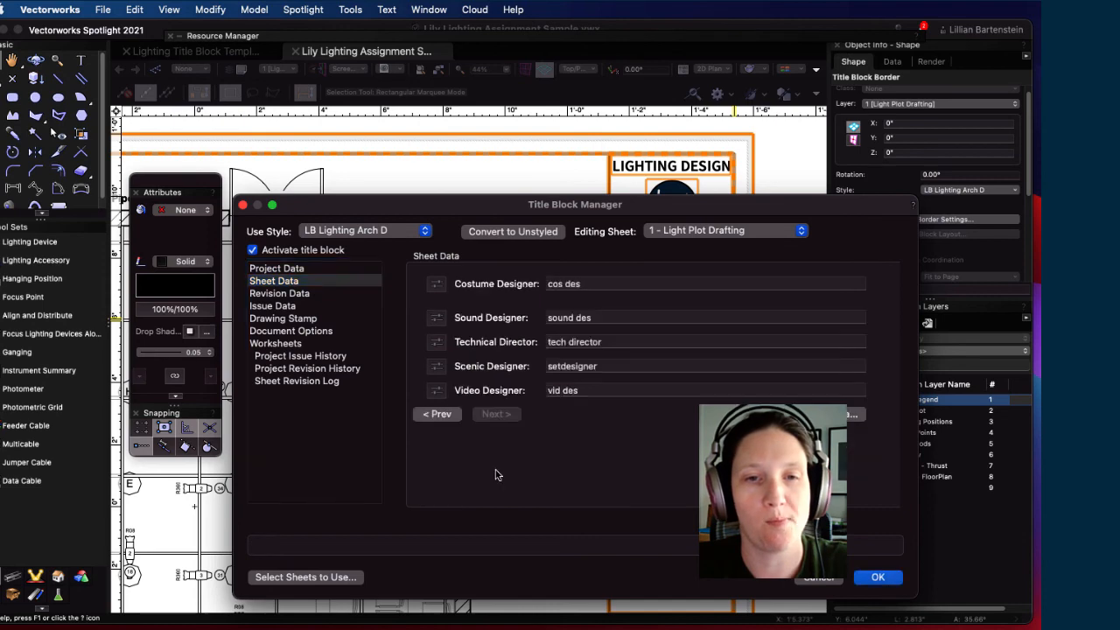
left_click(293, 294)
left_click(276, 305)
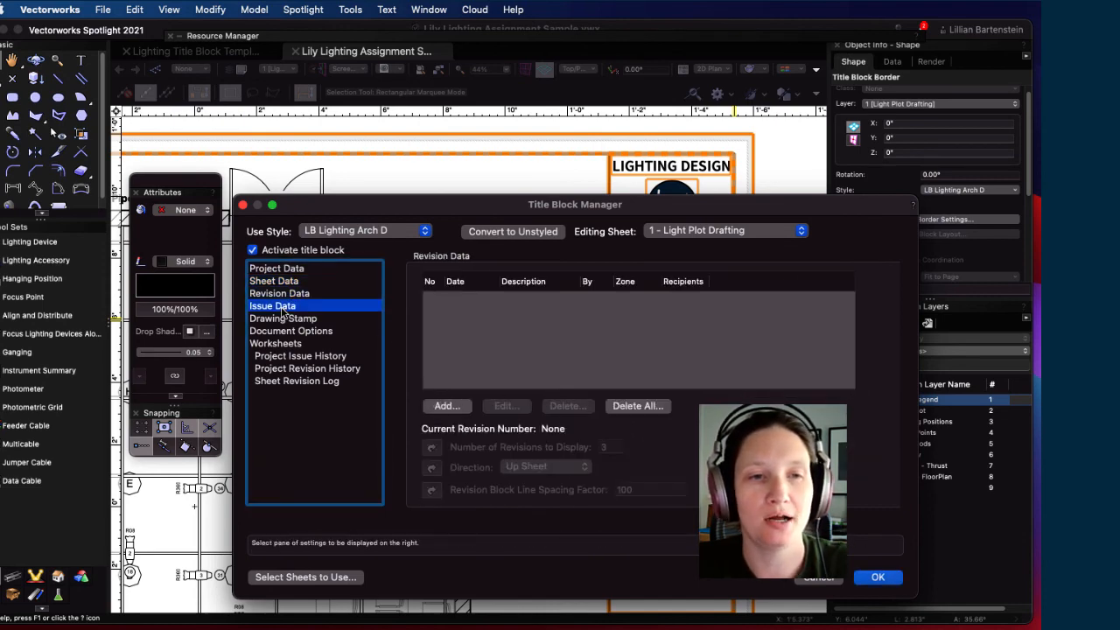
left_click(286, 318)
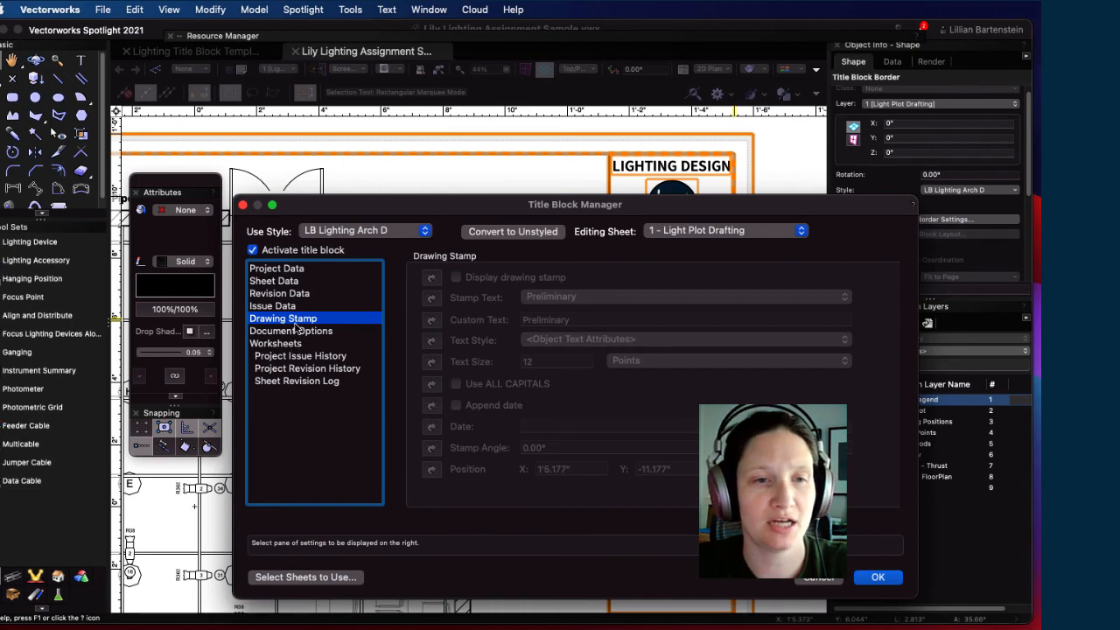
left_click(296, 282)
left_click(302, 268)
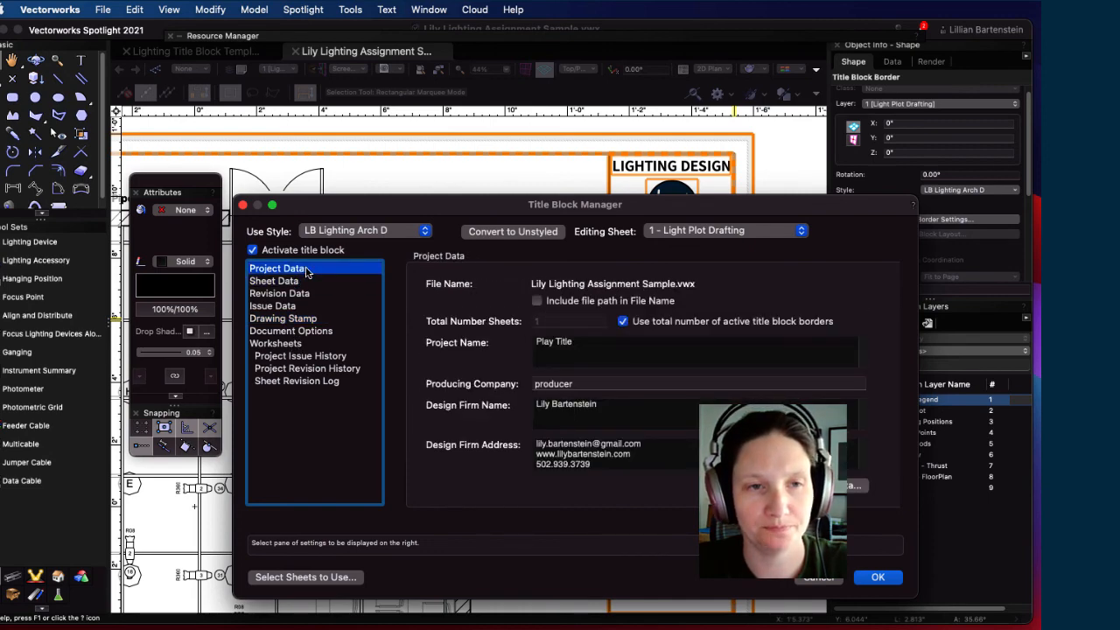
left_click(879, 577)
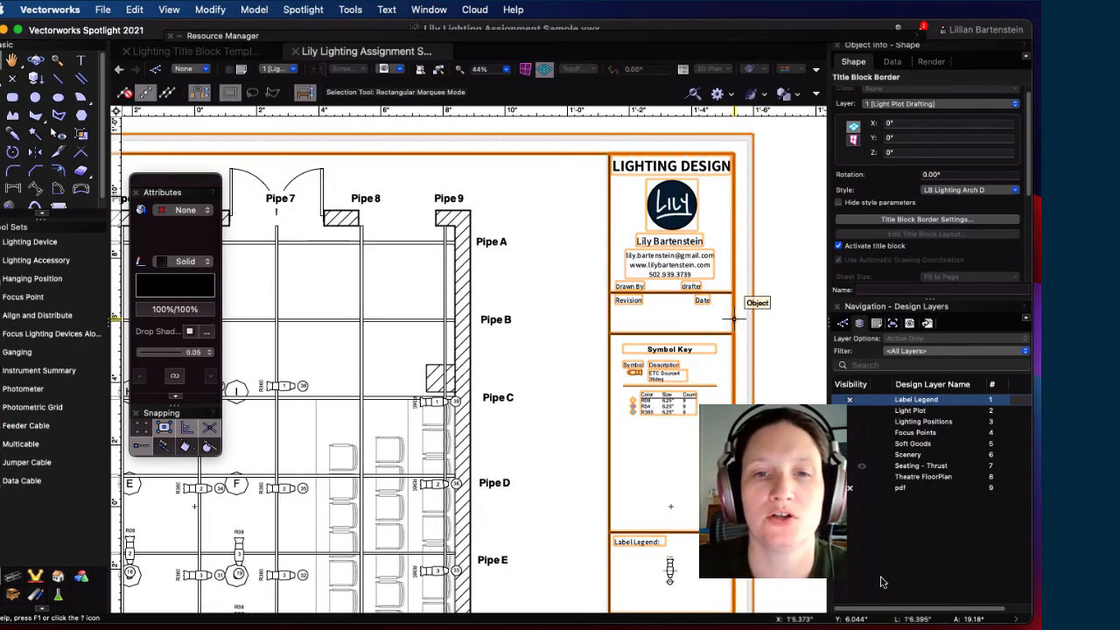
scroll(569, 499, "down", 4)
scroll(569, 499, "left", 2)
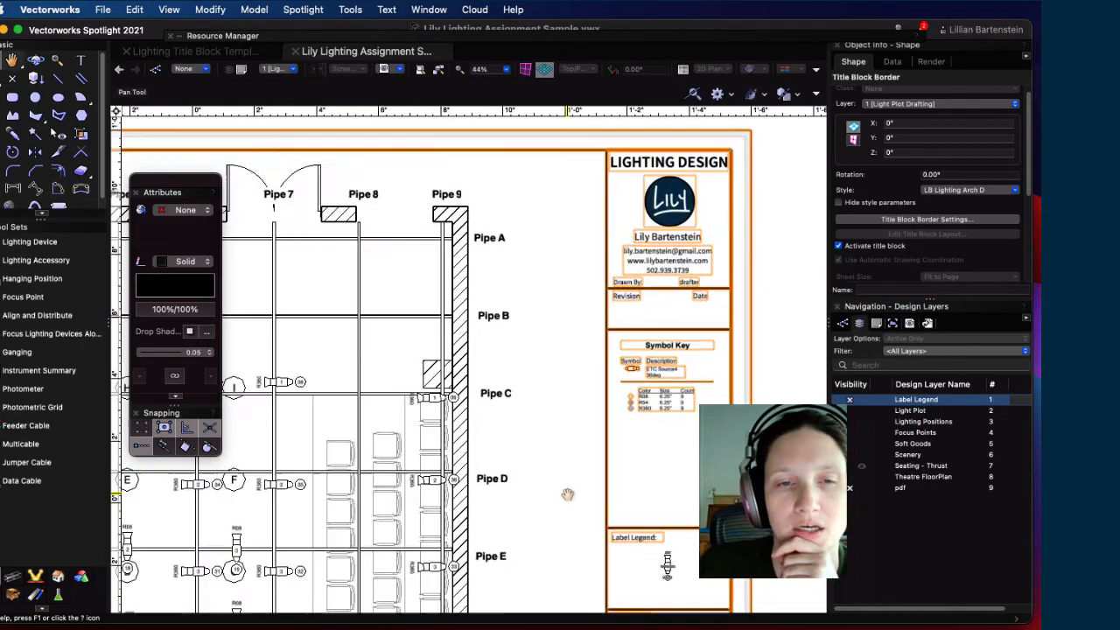
scroll(625, 406, "down", 4)
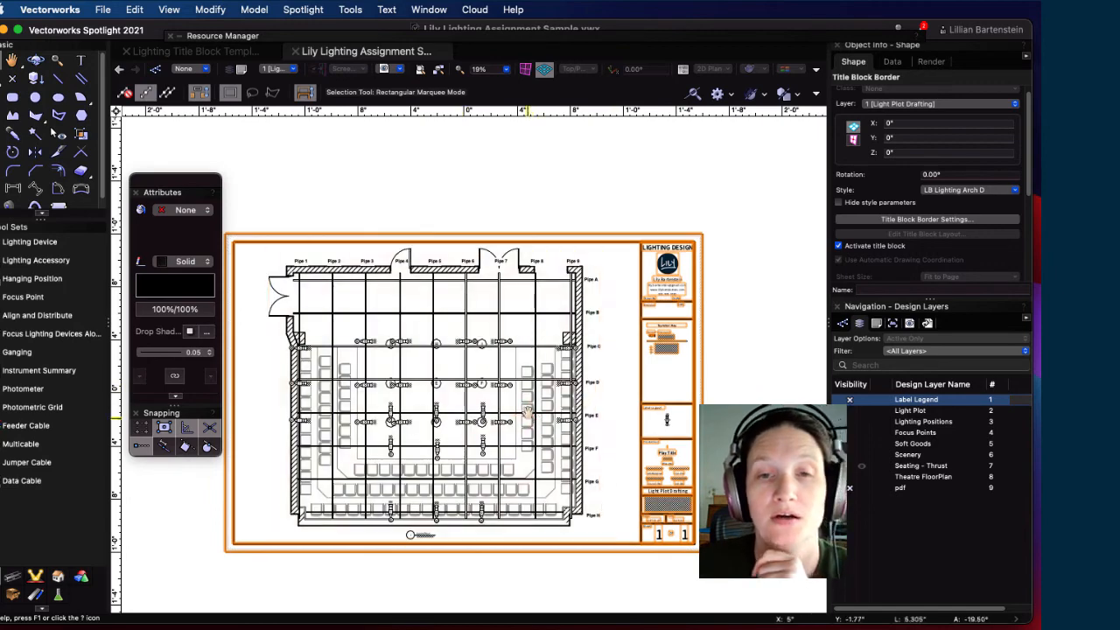
middle_click_drag(529, 415, 597, 368)
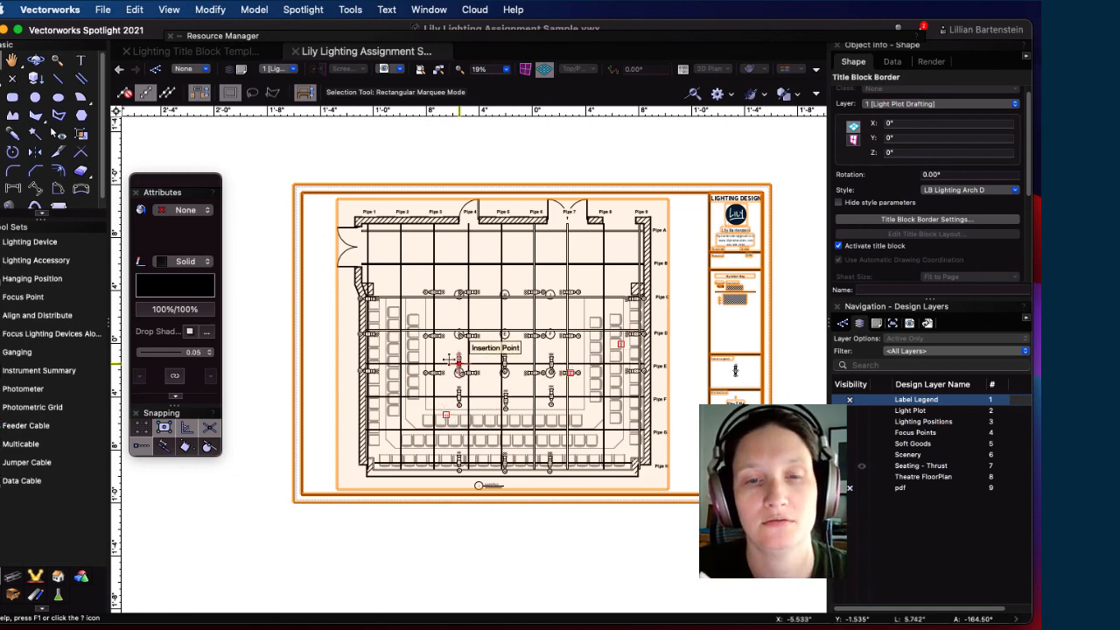
scroll(720, 321, "up", 3)
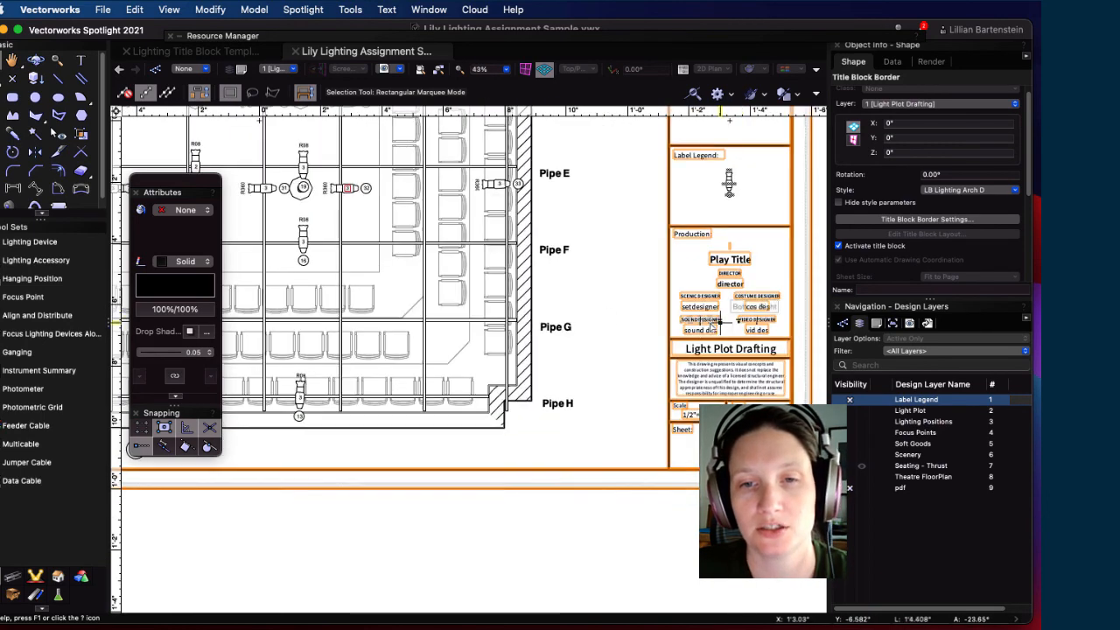
scroll(719, 321, "down", 5)
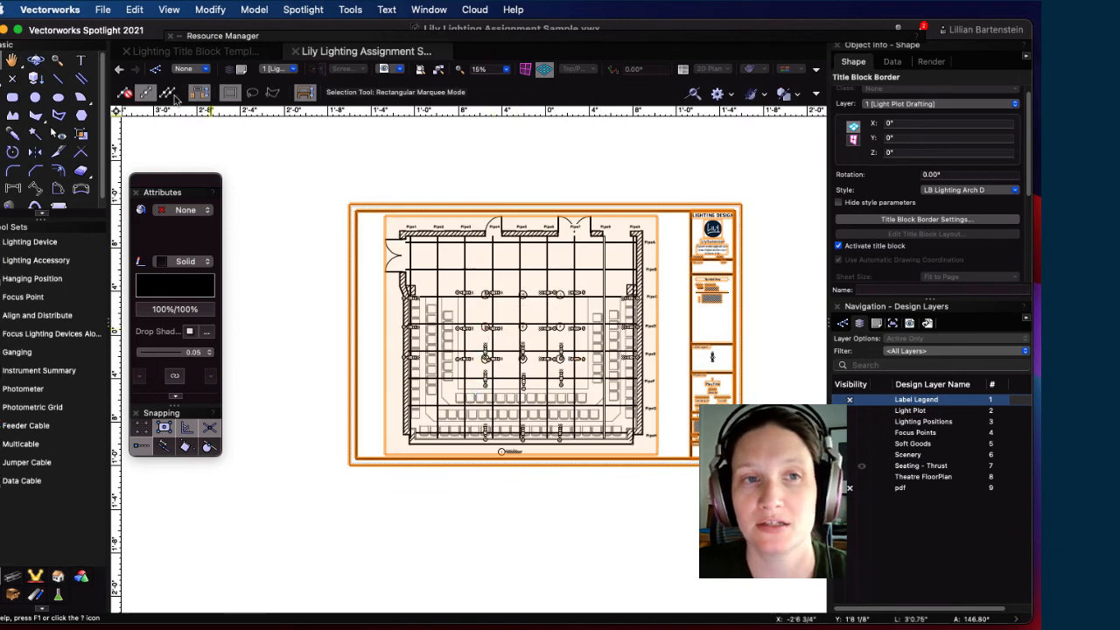
left_click(102, 9)
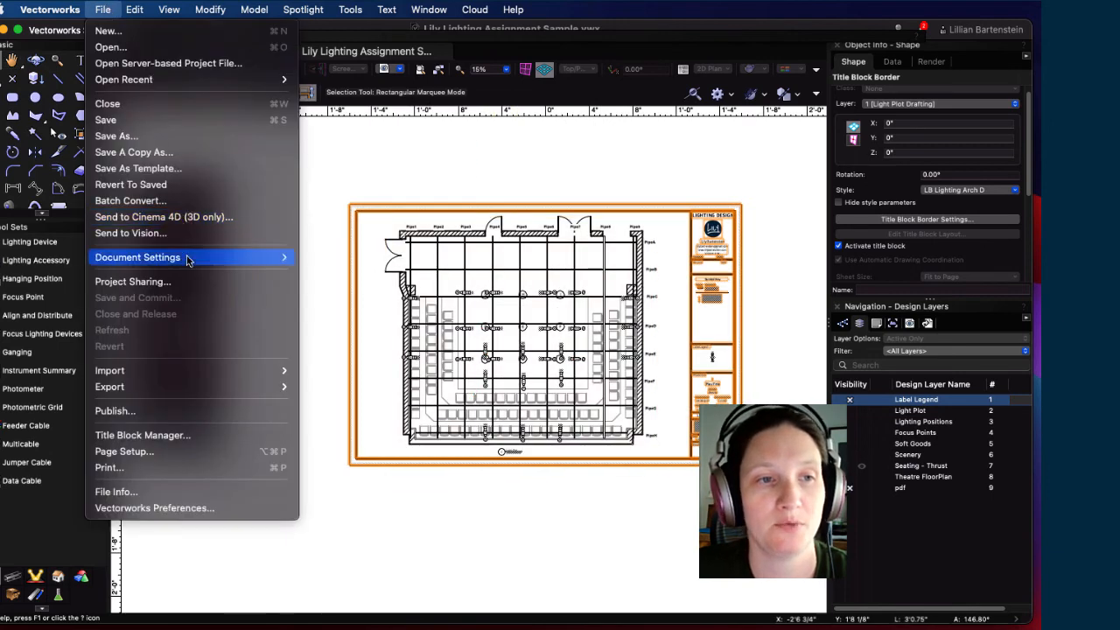
mouse_move(198, 388)
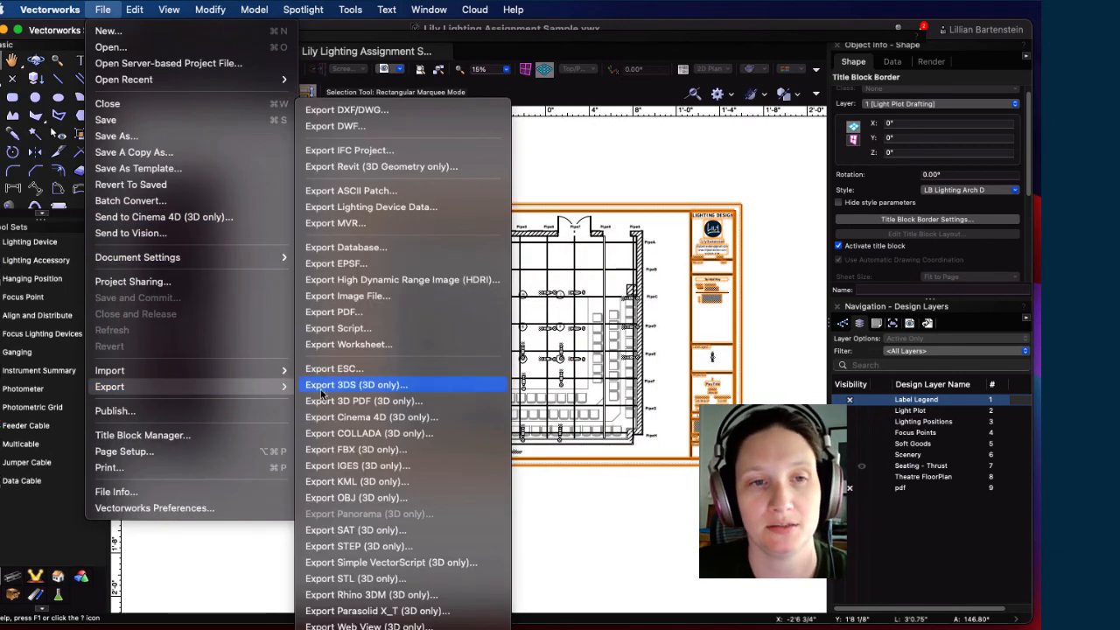
left_click(378, 313)
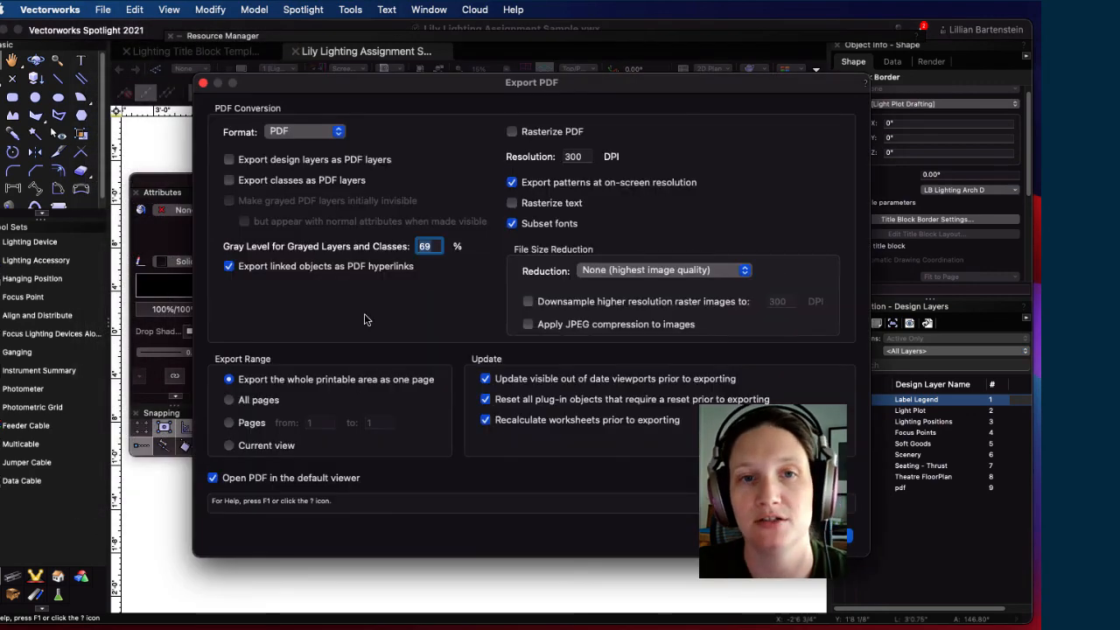
left_click(759, 535)
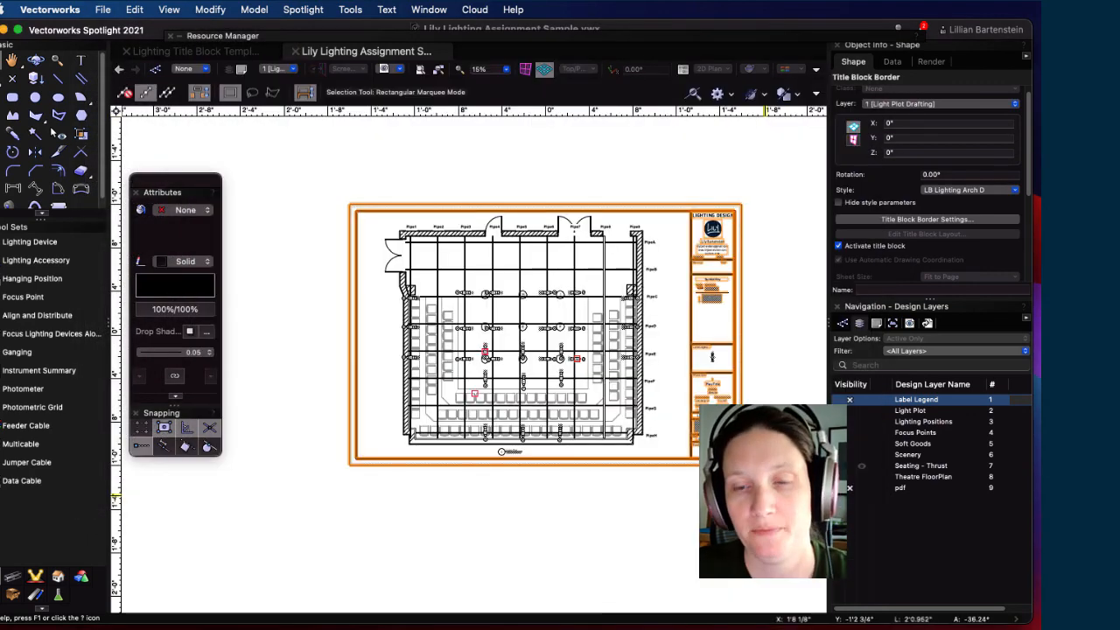